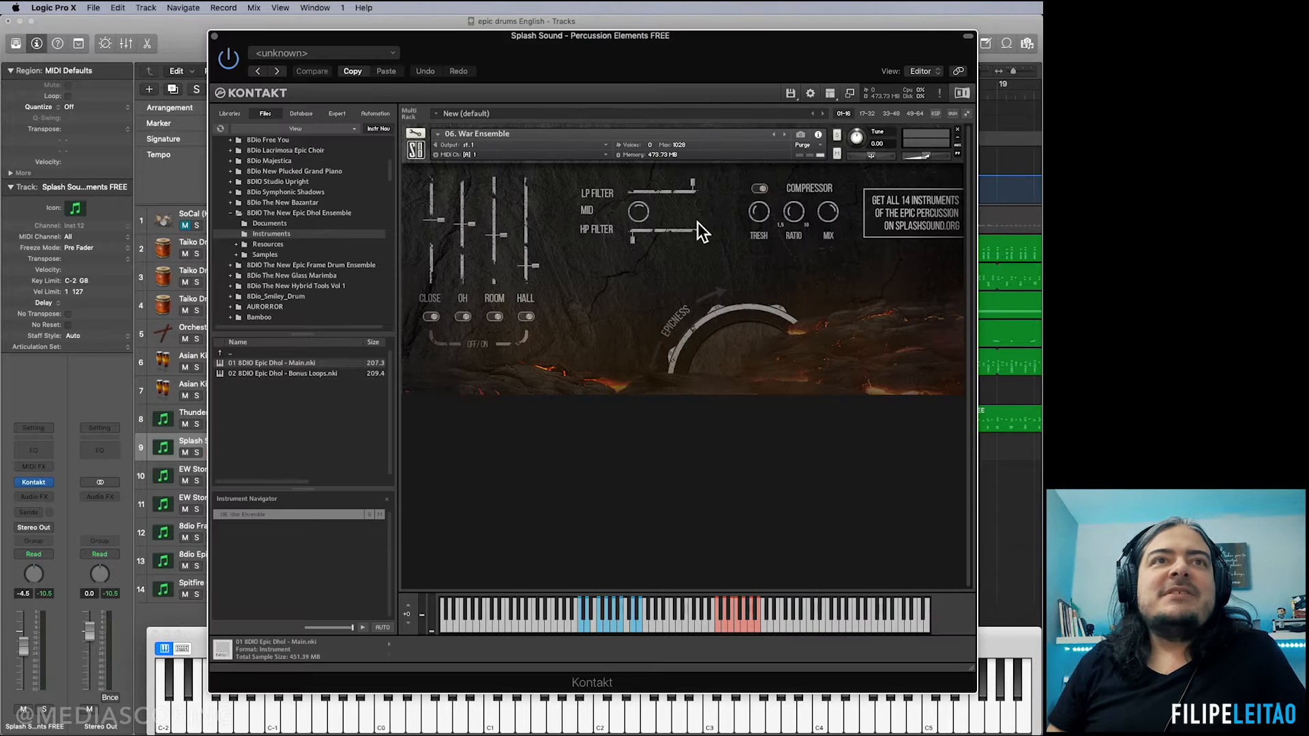
Step: Create a MIDI region at bar 1 on the Splash Sound track and lengthen it to 3 bars 2 beats
{"action": "mouse_move", "coordinate": [523, 47]}
{"action": "left_mouse_down"}
{"action": "mouse_move", "coordinate": [673, 137]}
{"action": "mouse_move", "coordinate": [640, 101]}
{"action": "mouse_move", "coordinate": [541, 64]}
{"action": "left_mouse_up"}
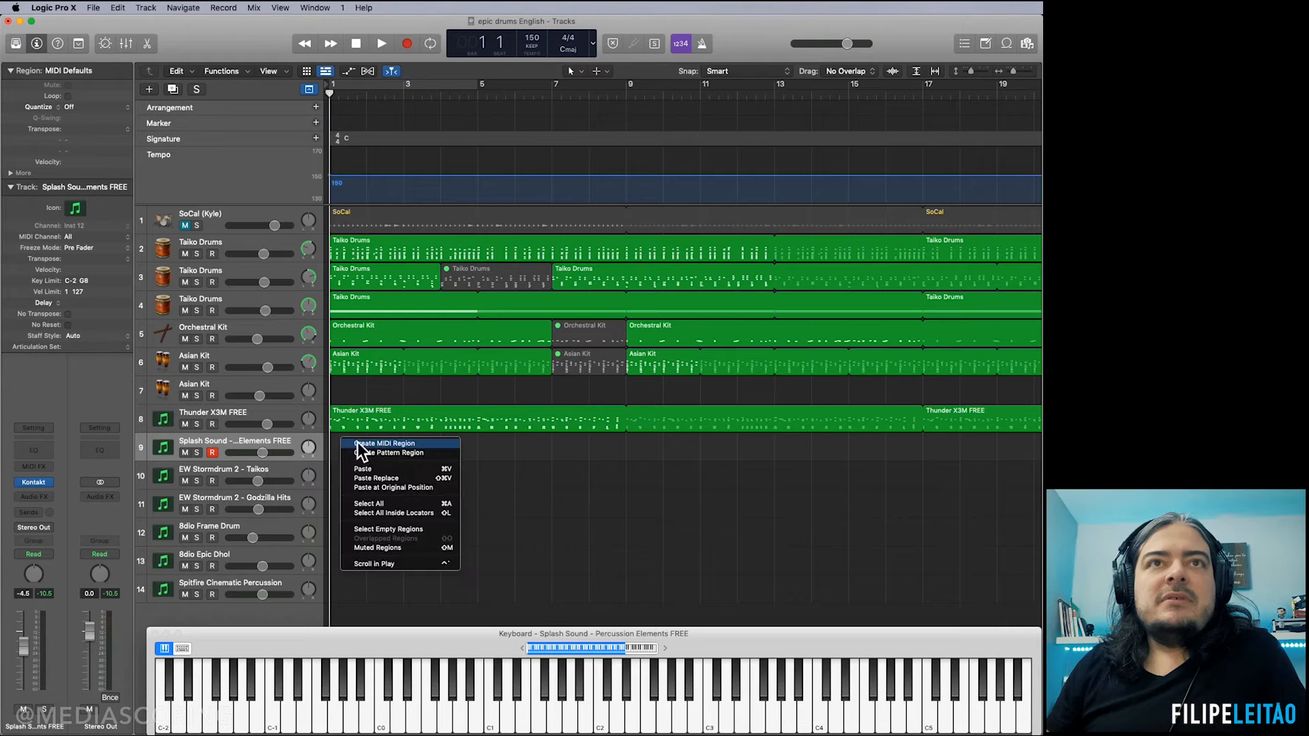
{"action": "left_click", "coordinate": [375, 462]}
{"action": "left_click_drag", "start_coordinate": [367, 458], "coordinate": [459, 458]}
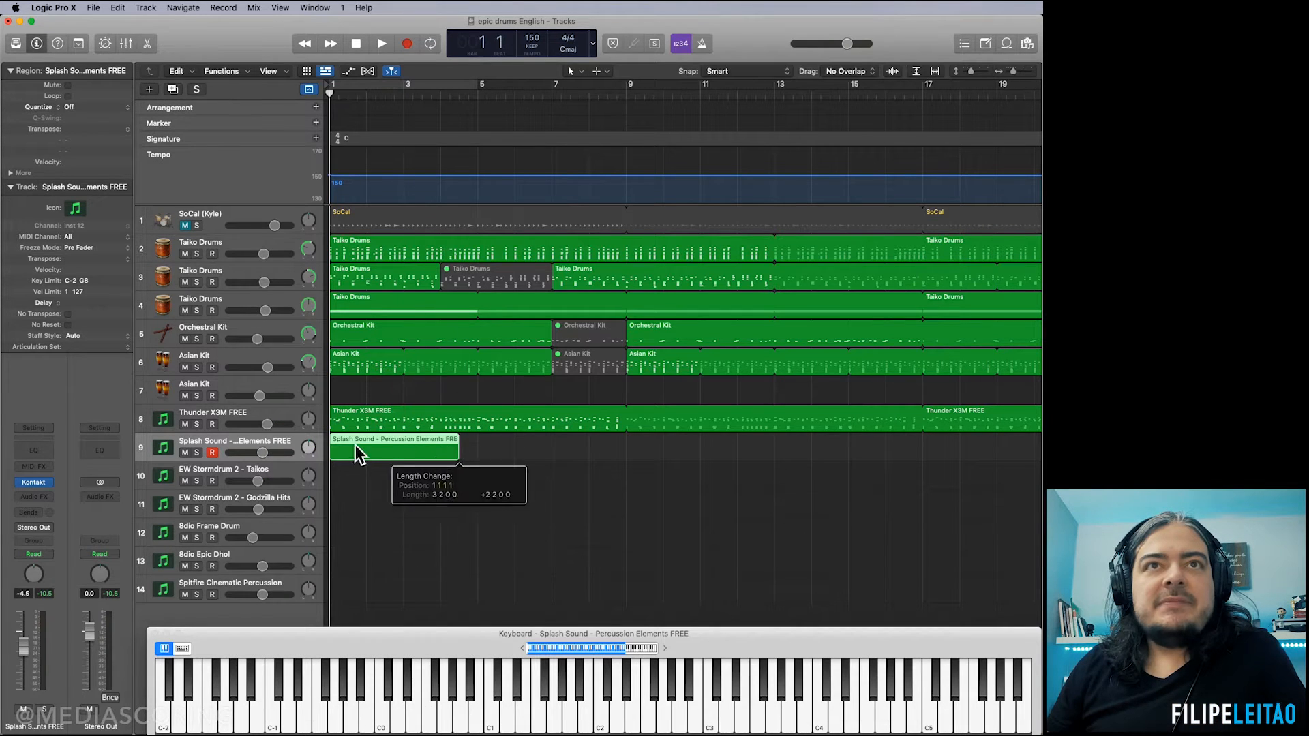
Step: Open the new region for note editing and draw one-bar A4 and F4 notes, plus overlapping G4 and A4 notes extended to bar 4
{"action": "double_click", "coordinate": [364, 447]}
{"action": "left_click", "coordinate": [322, 514]}
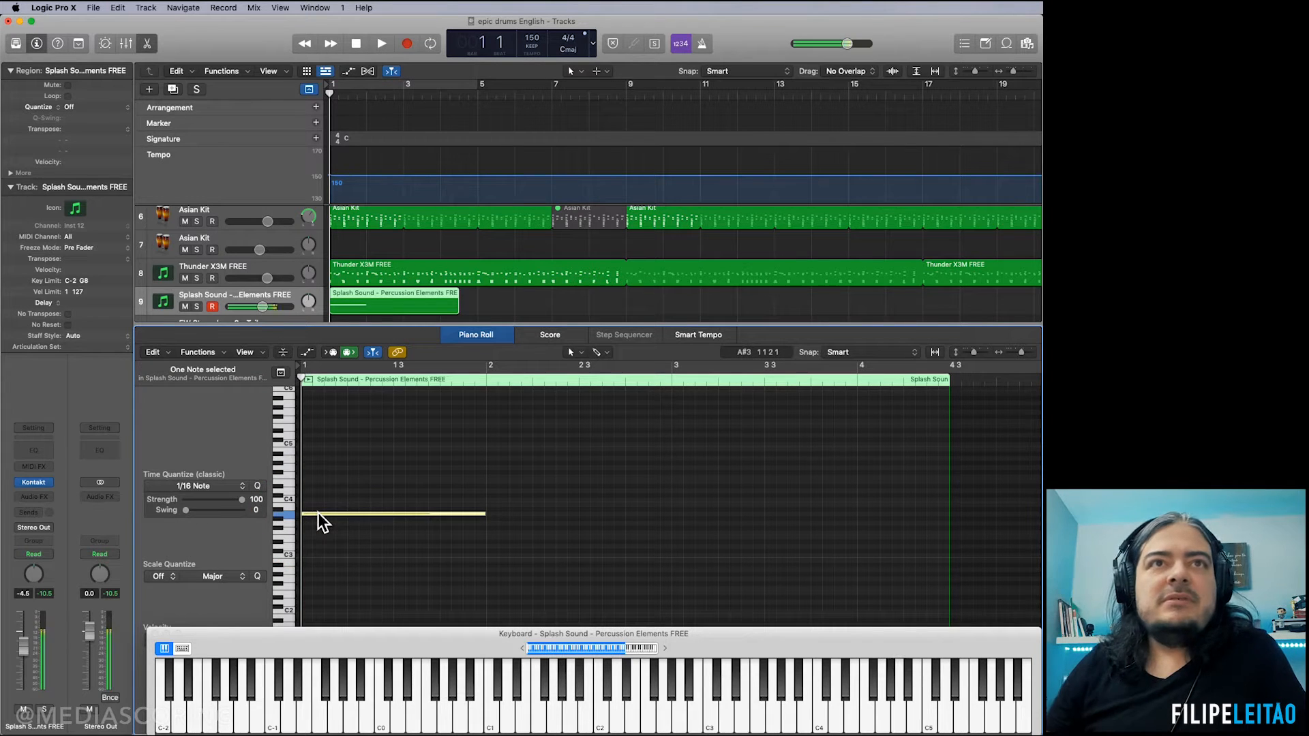
{"action": "left_click_drag", "start_coordinate": [318, 516], "coordinate": [321, 461]}
{"action": "left_click", "coordinate": [499, 468]}
{"action": "left_click_drag", "start_coordinate": [570, 470], "coordinate": [571, 479]}
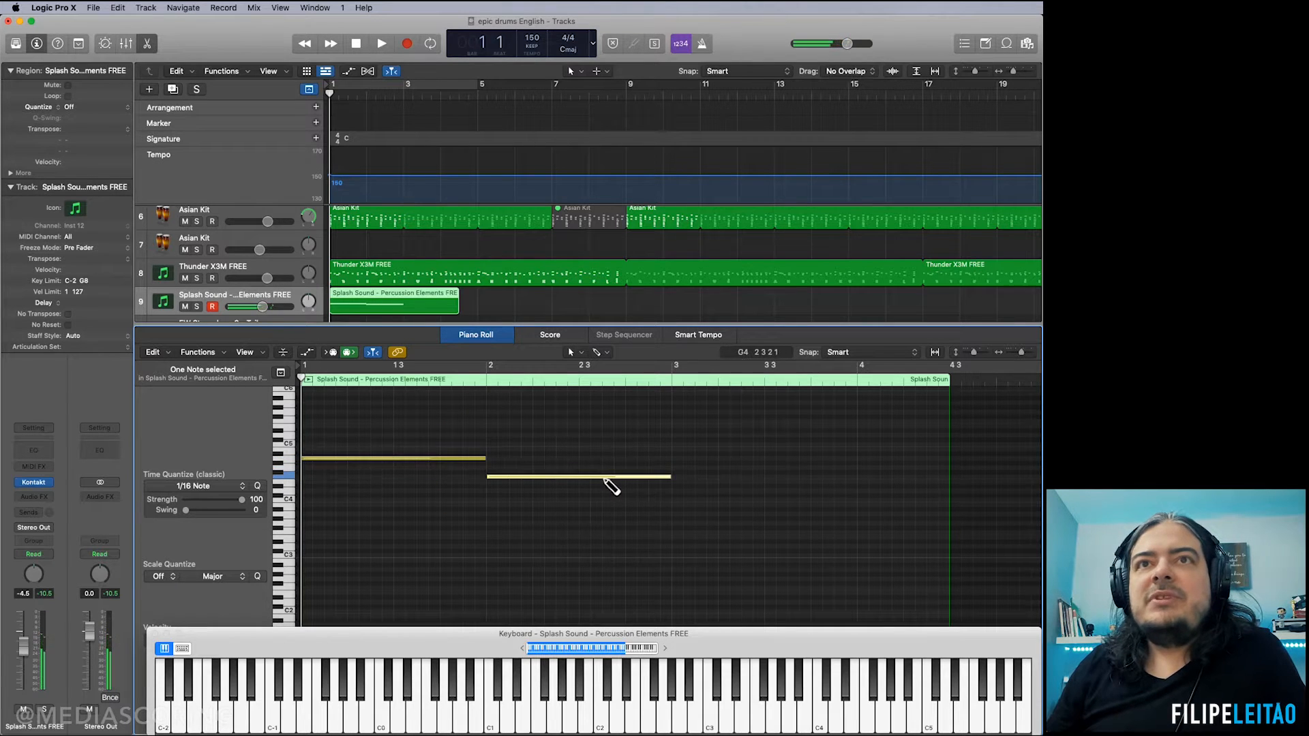
{"action": "left_click", "coordinate": [604, 468]}
{"action": "left_click", "coordinate": [631, 459]}
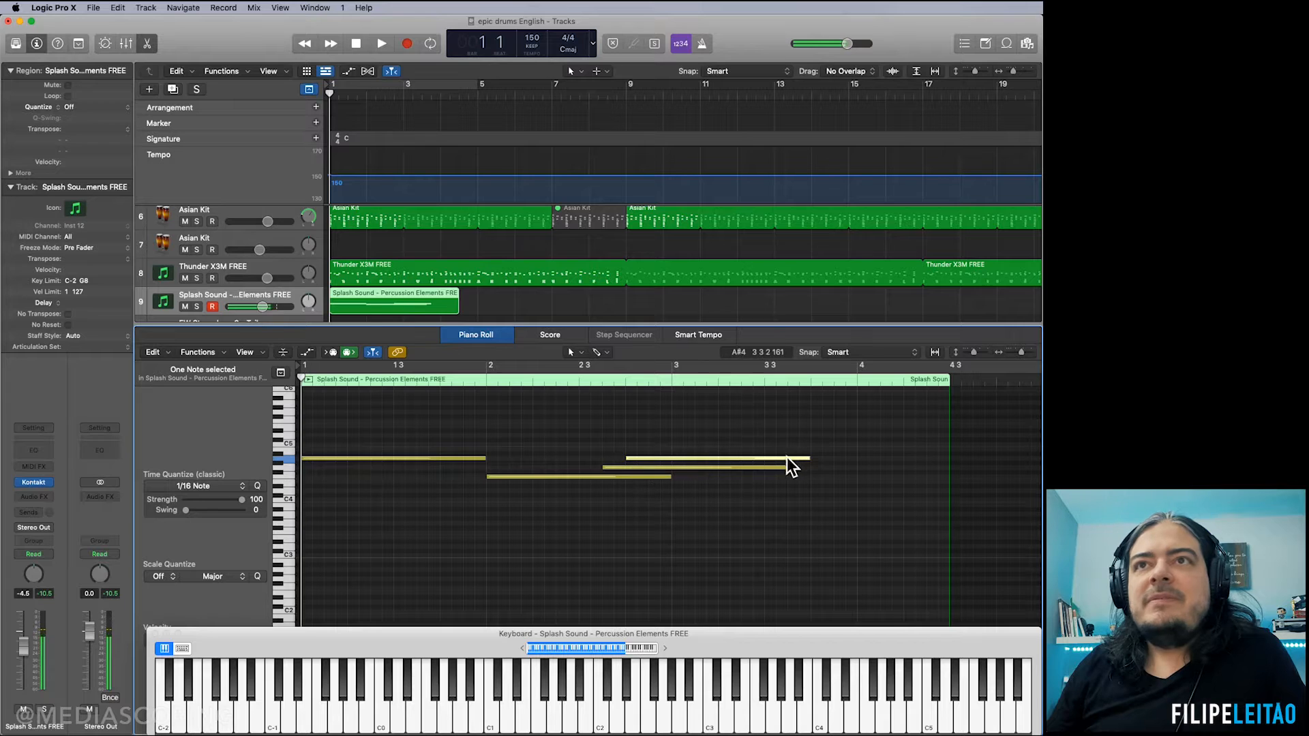
{"action": "left_click_drag", "start_coordinate": [818, 468], "coordinate": [857, 468]}
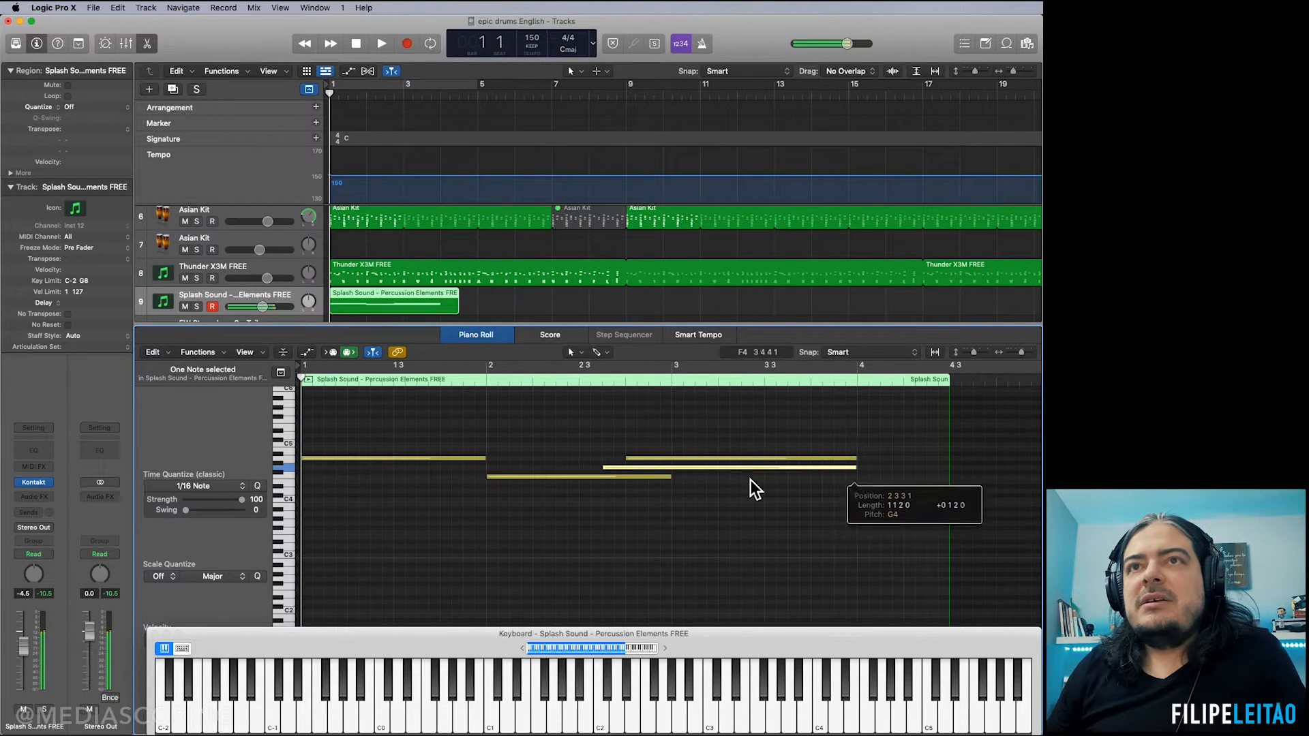
Step: Add two short D4 notes within bar 3 of the Splash Sound region
{"action": "left_click", "coordinate": [672, 491]}
{"action": "left_click_drag", "start_coordinate": [694, 491], "coordinate": [718, 491]}
{"action": "left_click_drag", "start_coordinate": [961, 501], "coordinate": [857, 501]}
{"action": "left_click", "coordinate": [776, 487]}
Step: Solo the Splash Sound track, audition the pattern, and shorten the G4 note to end at bar 3
{"action": "left_click", "coordinate": [197, 306]}
{"action": "key", "text": "space"}
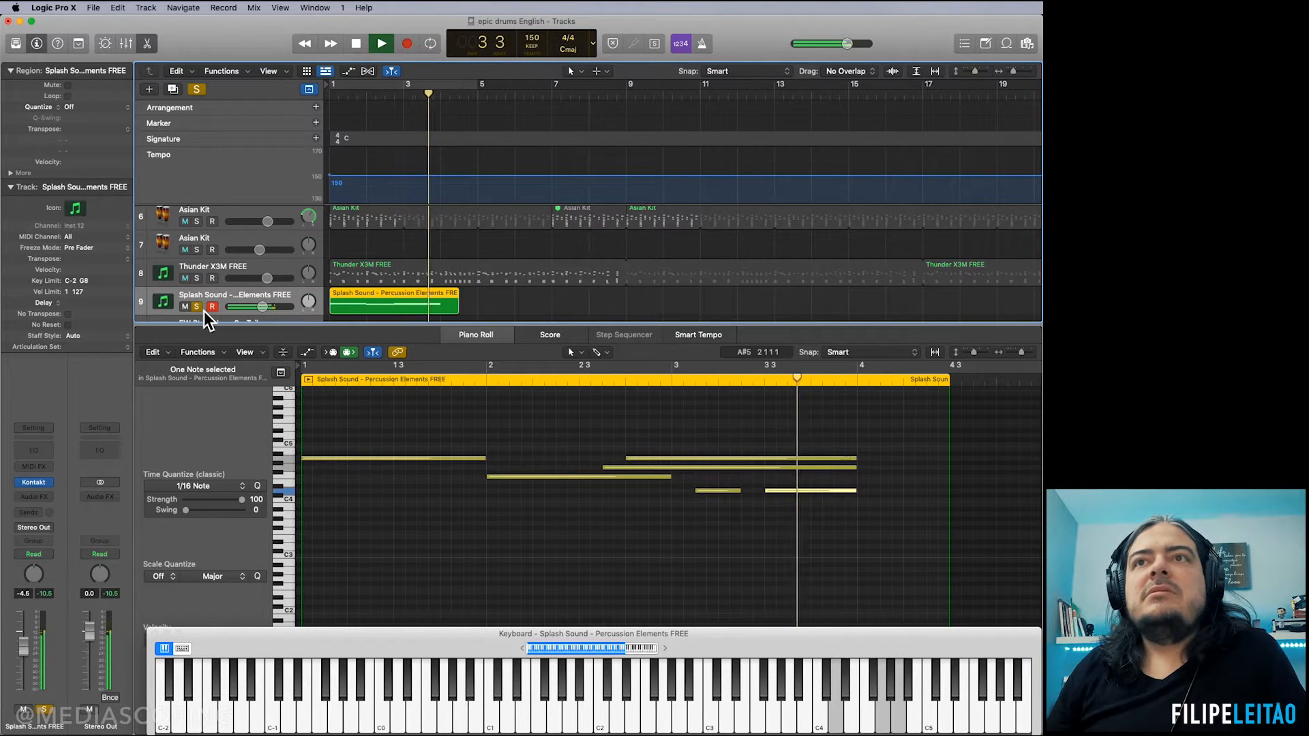
{"action": "key", "text": "space"}
{"action": "key", "text": "space"}
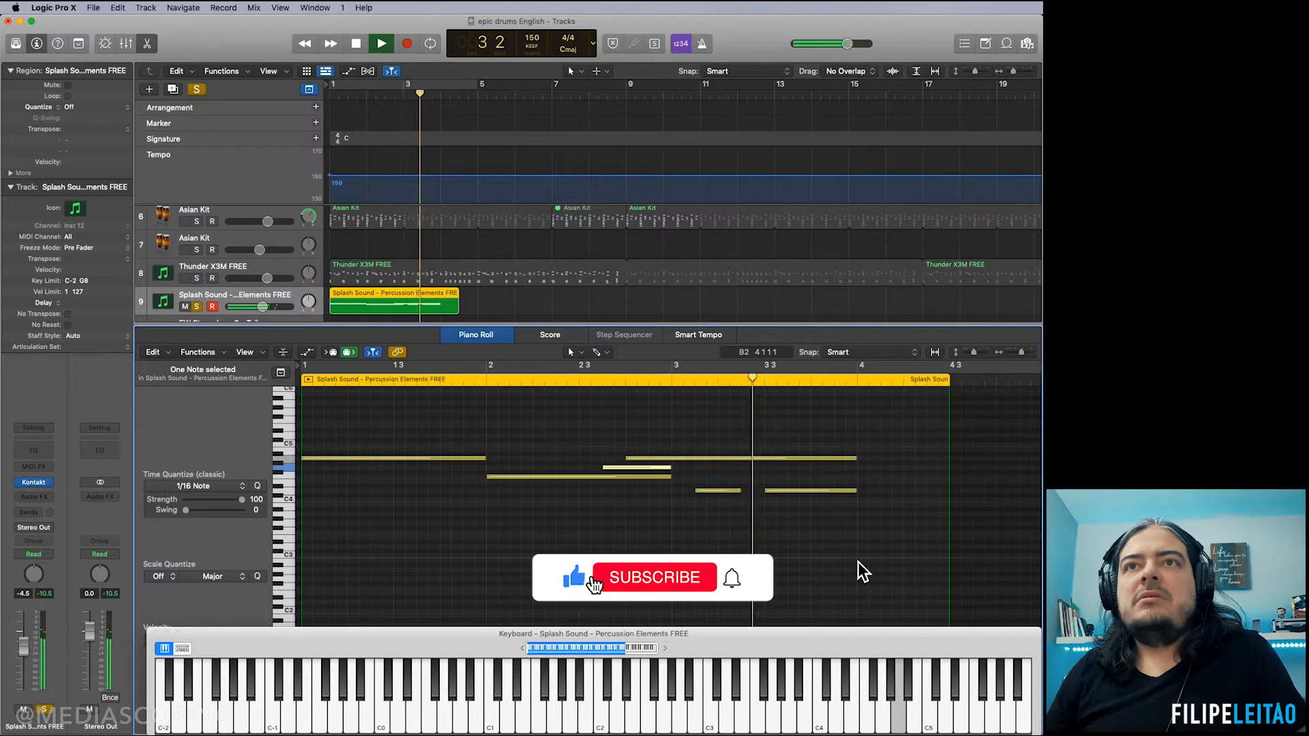
{"action": "key", "text": "space"}
Step: Delete the two short D4 notes in bar 3 and play the remaining pattern
{"action": "left_click_drag", "start_coordinate": [716, 476], "coordinate": [824, 502]}
{"action": "key", "text": "Delete"}
{"action": "key", "text": "Delete"}
{"action": "key", "text": "space"}
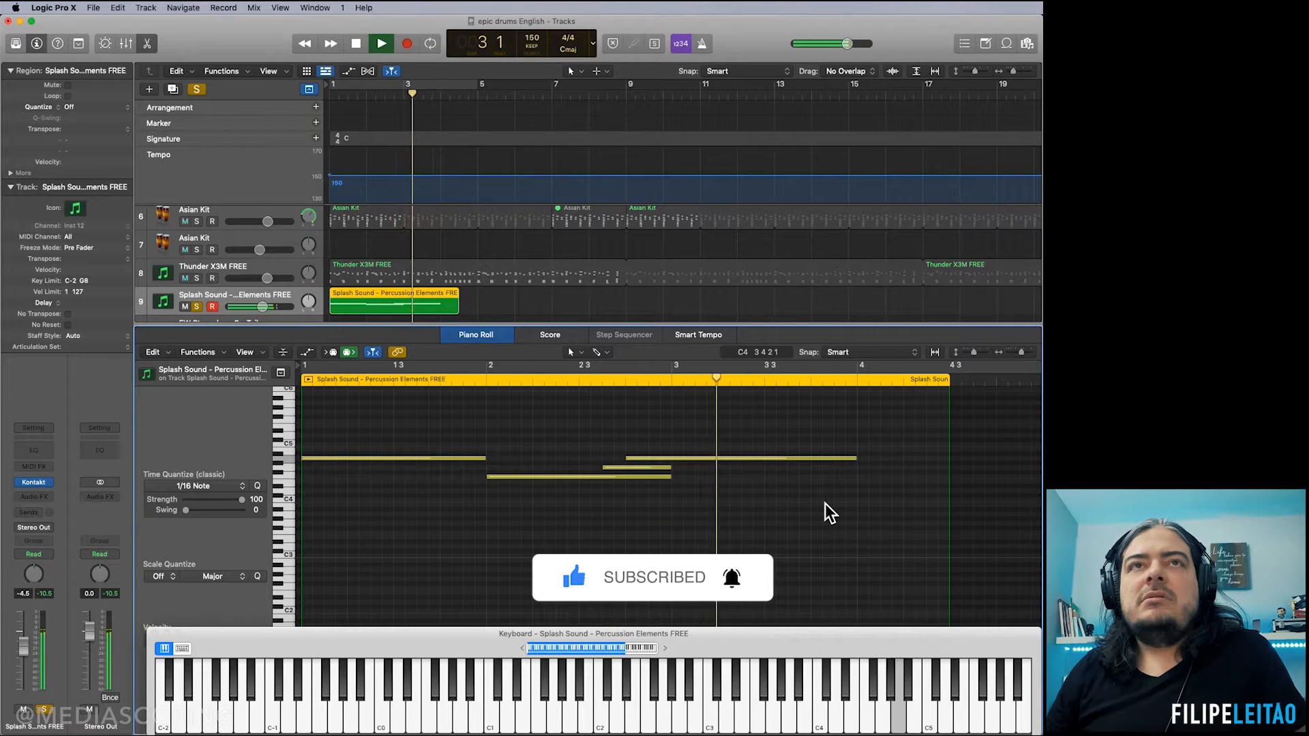
{"action": "key", "text": "space"}
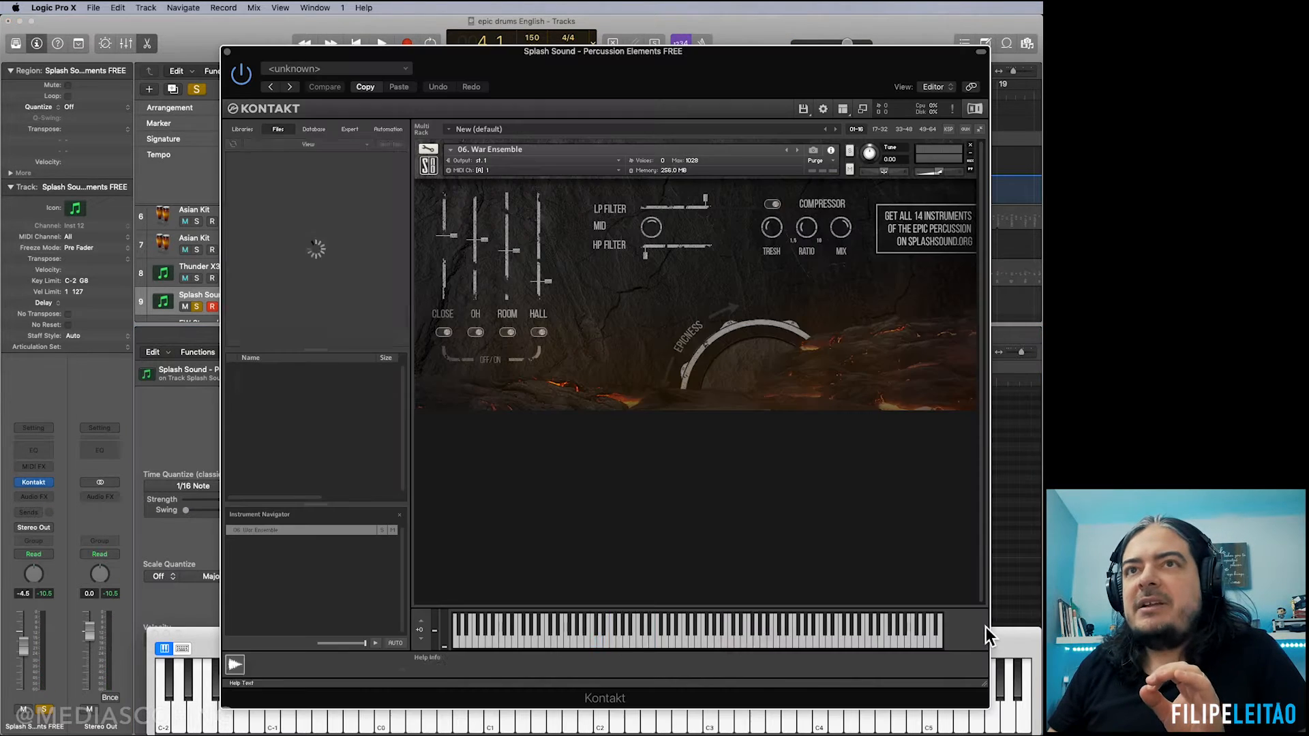
Step: Audition several of the red keys on the War Ensemble instrument's keyboard and close the instrument window
{"action": "left_click", "coordinate": [757, 647]}
{"action": "left_click", "coordinate": [737, 647]}
{"action": "left_click", "coordinate": [763, 646]}
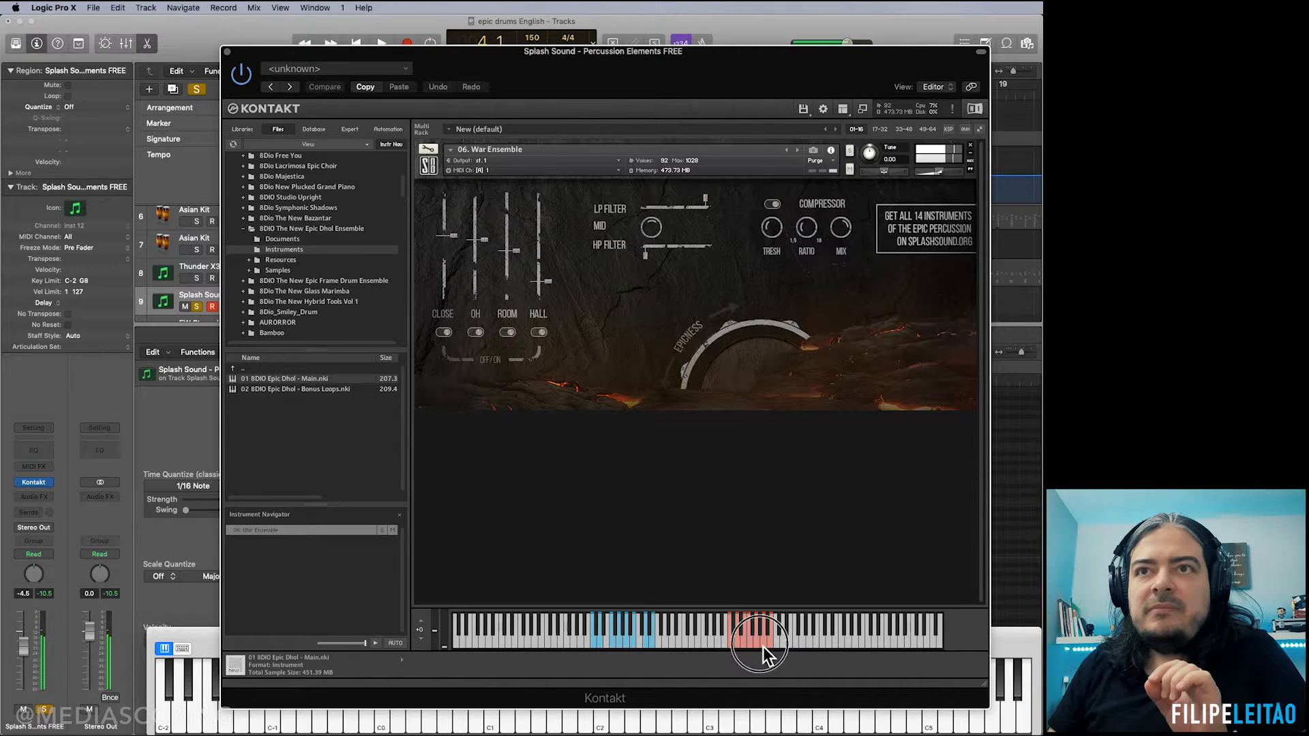
{"action": "left_click", "coordinate": [227, 52]}
Step: Shorten the long upper note to bar 3 beat 4, and add a one-beat D4 there and a one-beat A4 at bar 4
{"action": "scroll", "coordinate": [824, 546], "scroll_direction": "right", "scroll_amount": 3}
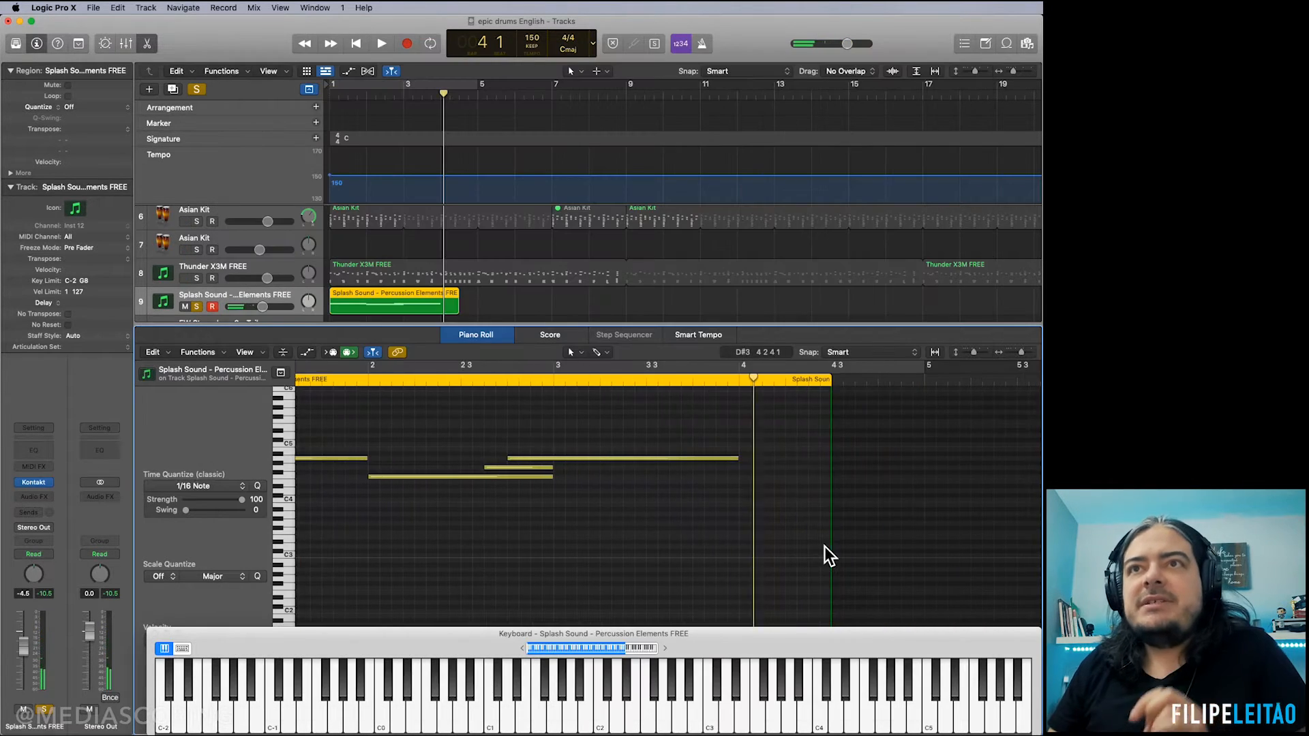
{"action": "mouse_move", "coordinate": [739, 459]}
{"action": "left_mouse_down"}
{"action": "mouse_move", "coordinate": [692, 464]}
{"action": "mouse_move", "coordinate": [712, 494]}
{"action": "left_mouse_up"}
{"action": "left_click", "coordinate": [694, 467], "text": "super"}
{"action": "left_click_drag", "start_coordinate": [876, 493], "coordinate": [750, 506]}
{"action": "left_click", "coordinate": [743, 458], "text": "super"}
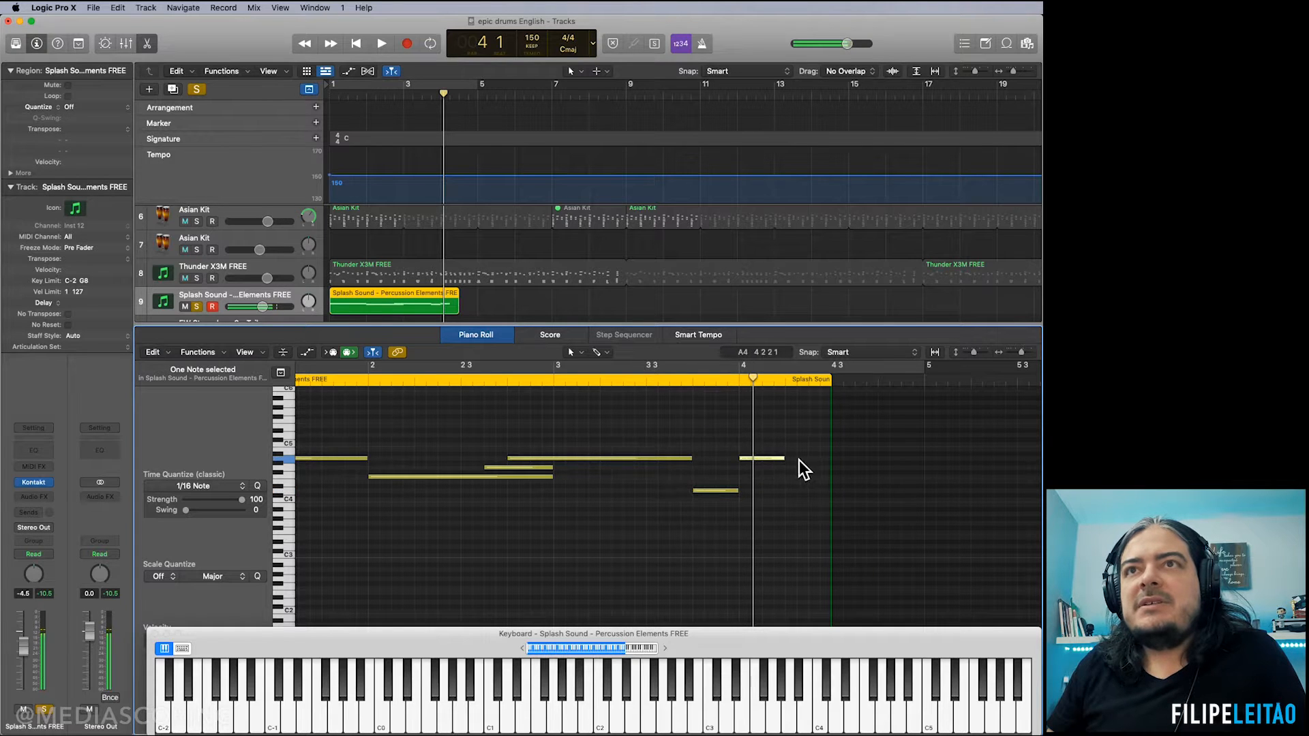
Step: Add a one-beat D4 at bar 4 beat 2 and a two-beat A4 at beat 3, set the region length to 4 bars, and audition it
{"action": "left_click_drag", "start_coordinate": [845, 486], "coordinate": [1002, 482]}
{"action": "left_click", "coordinate": [789, 491], "text": "super"}
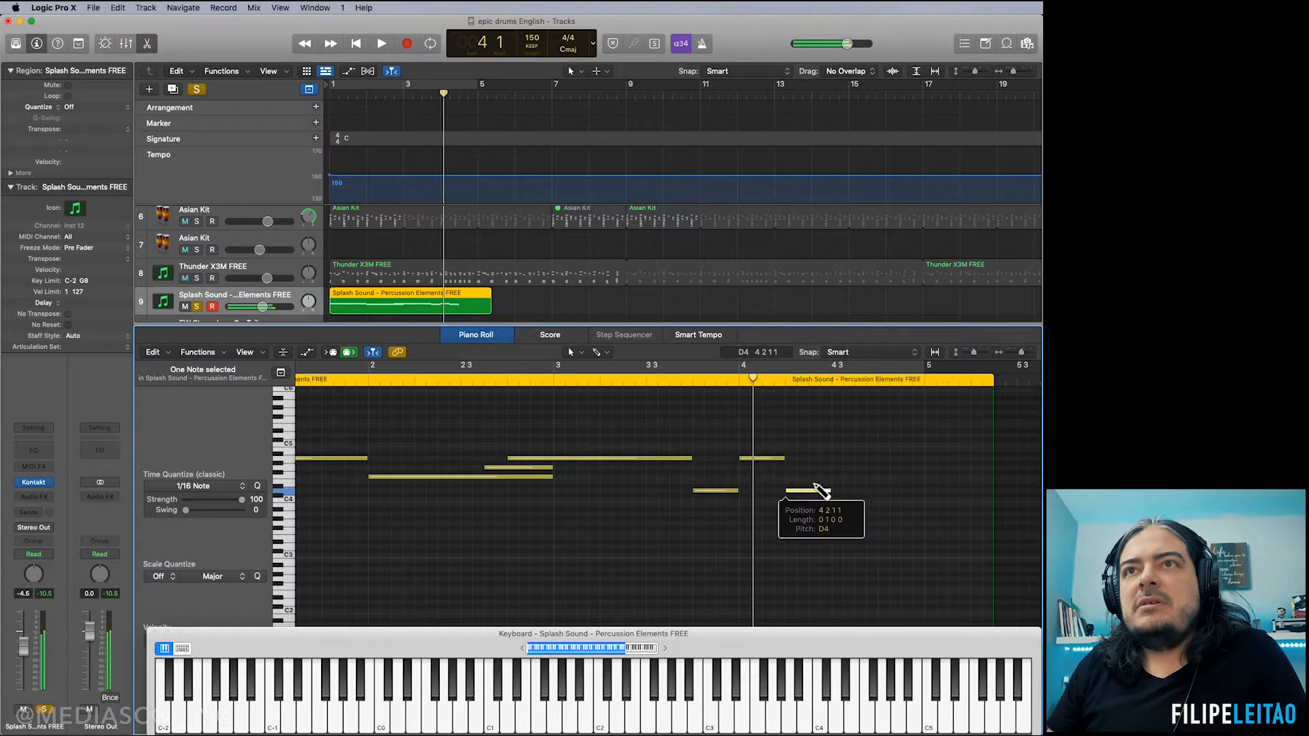
{"action": "left_click", "coordinate": [837, 459], "text": "super"}
{"action": "left_click_drag", "start_coordinate": [868, 458], "coordinate": [925, 474]}
{"action": "left_click_drag", "start_coordinate": [1005, 493], "coordinate": [938, 503]}
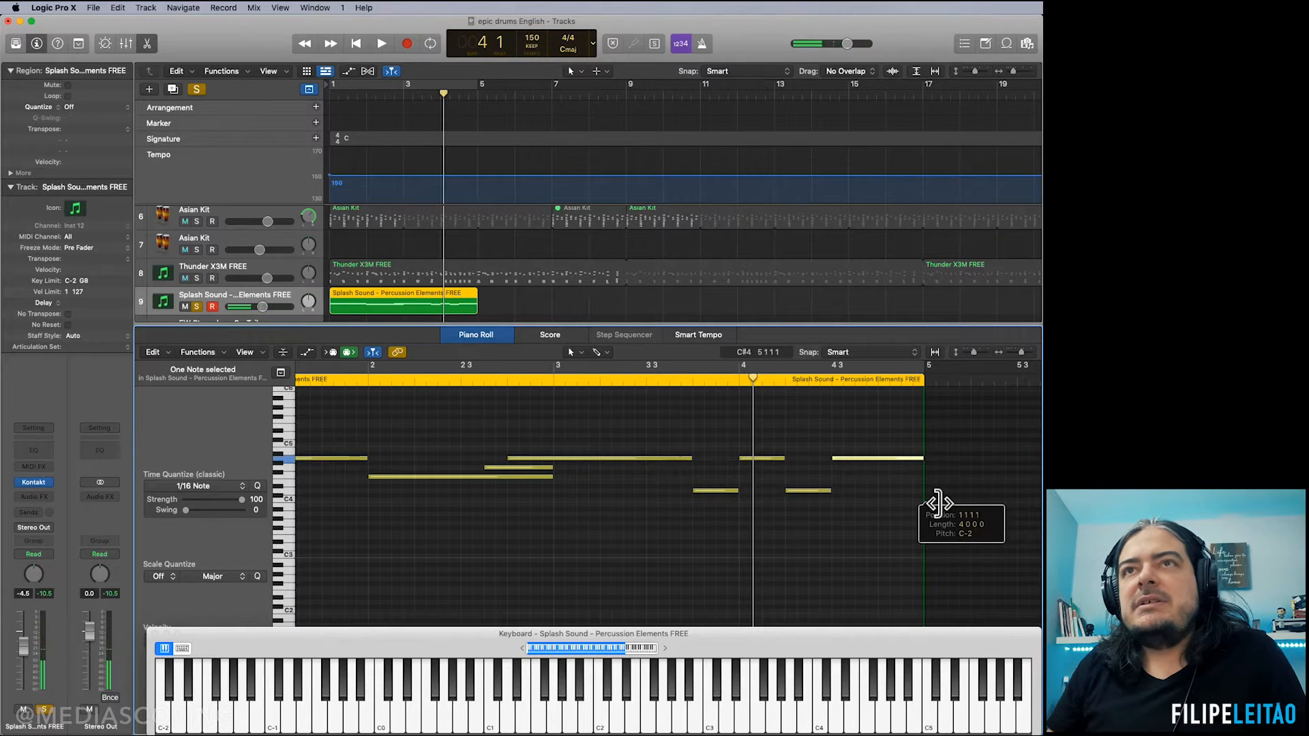
{"action": "key", "text": "space"}
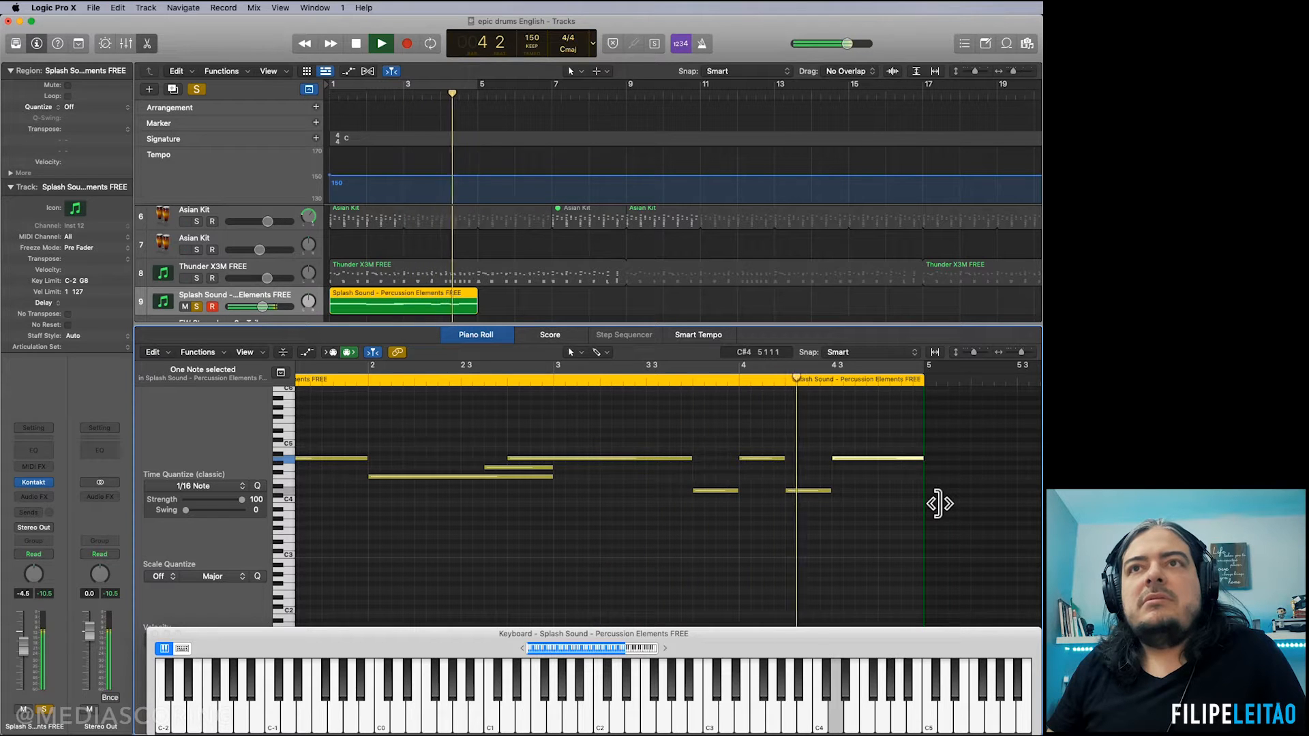
{"action": "key", "text": "space"}
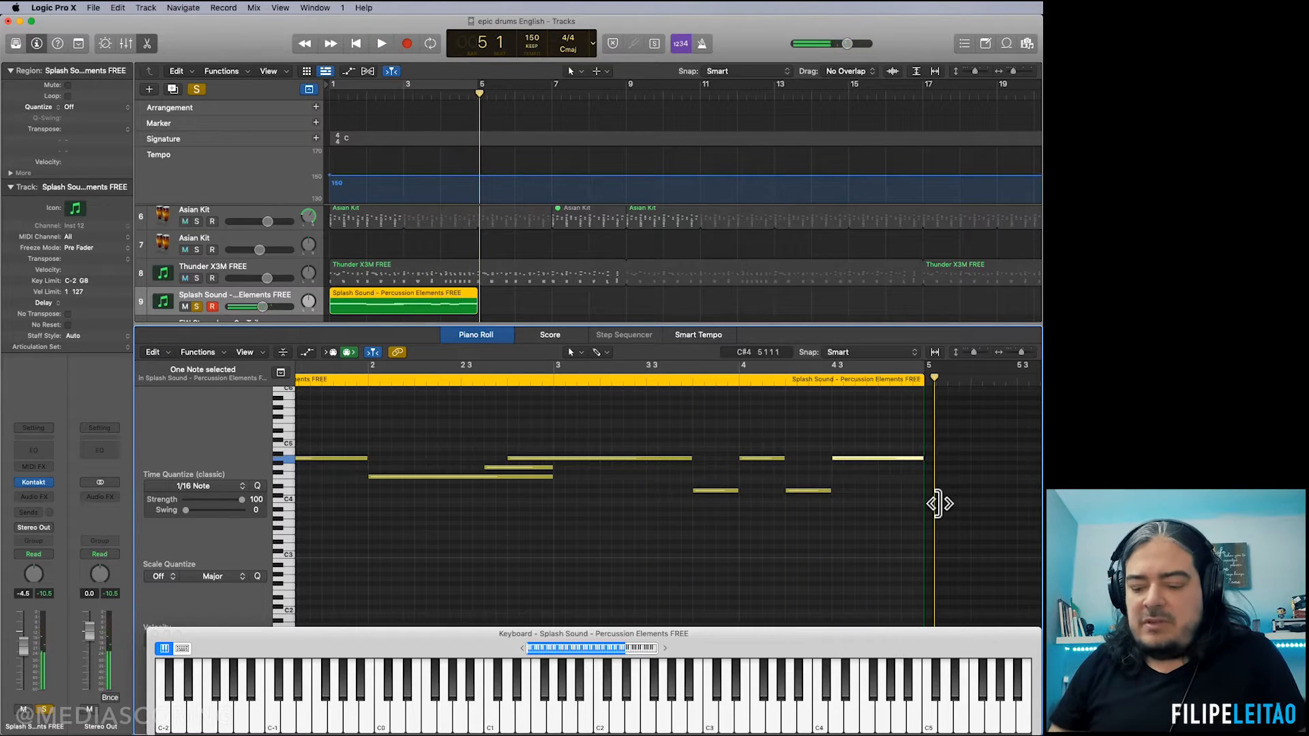
Step: Loop the Splash Sound region, close the note editor, and play the soloed track from bar 1
{"action": "key", "text": "l"}
{"action": "key", "text": "e"}
{"action": "key", "text": "Return"}
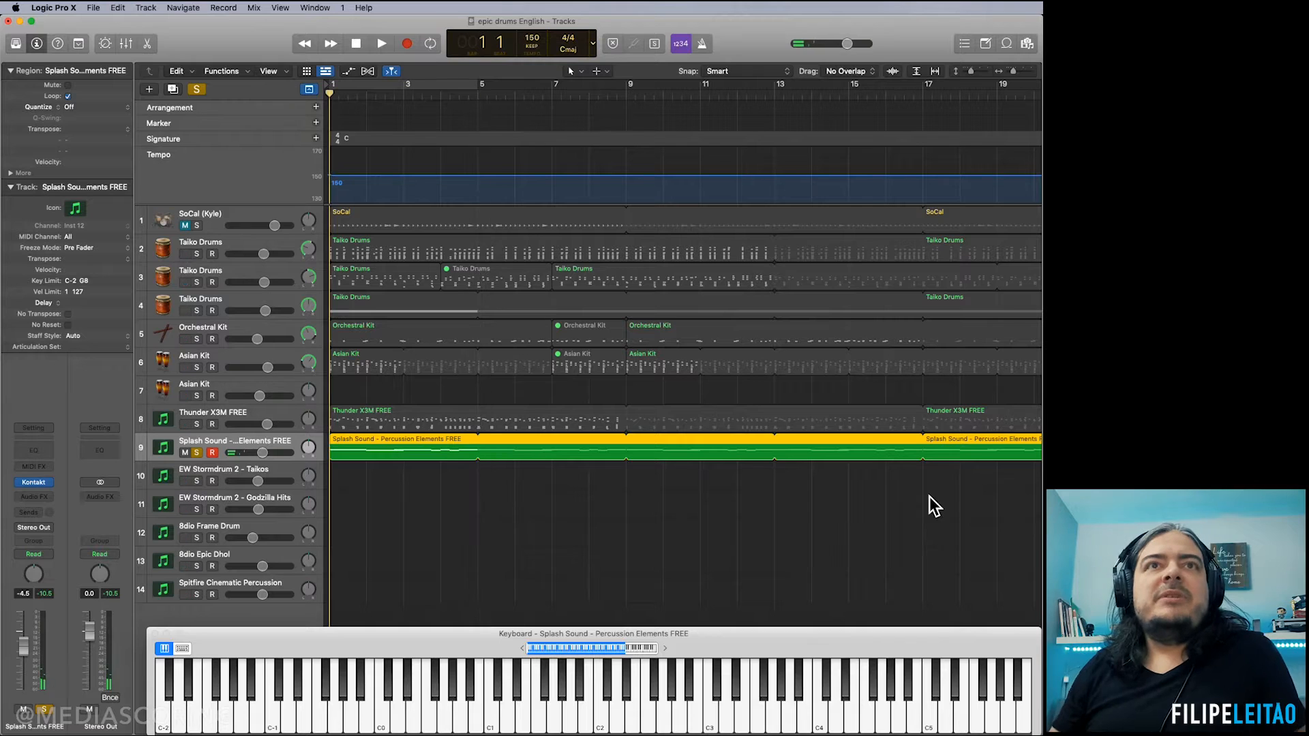
{"action": "key", "text": "space"}
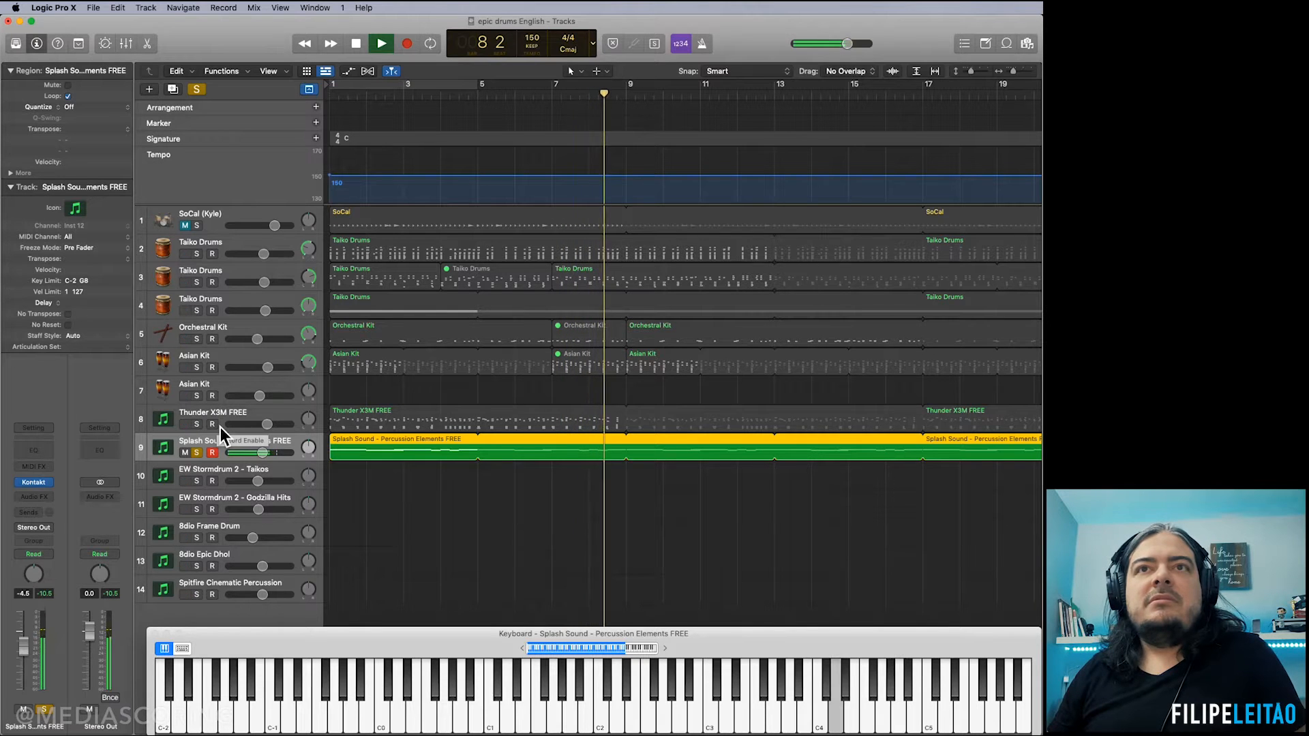
{"action": "key", "text": "space"}
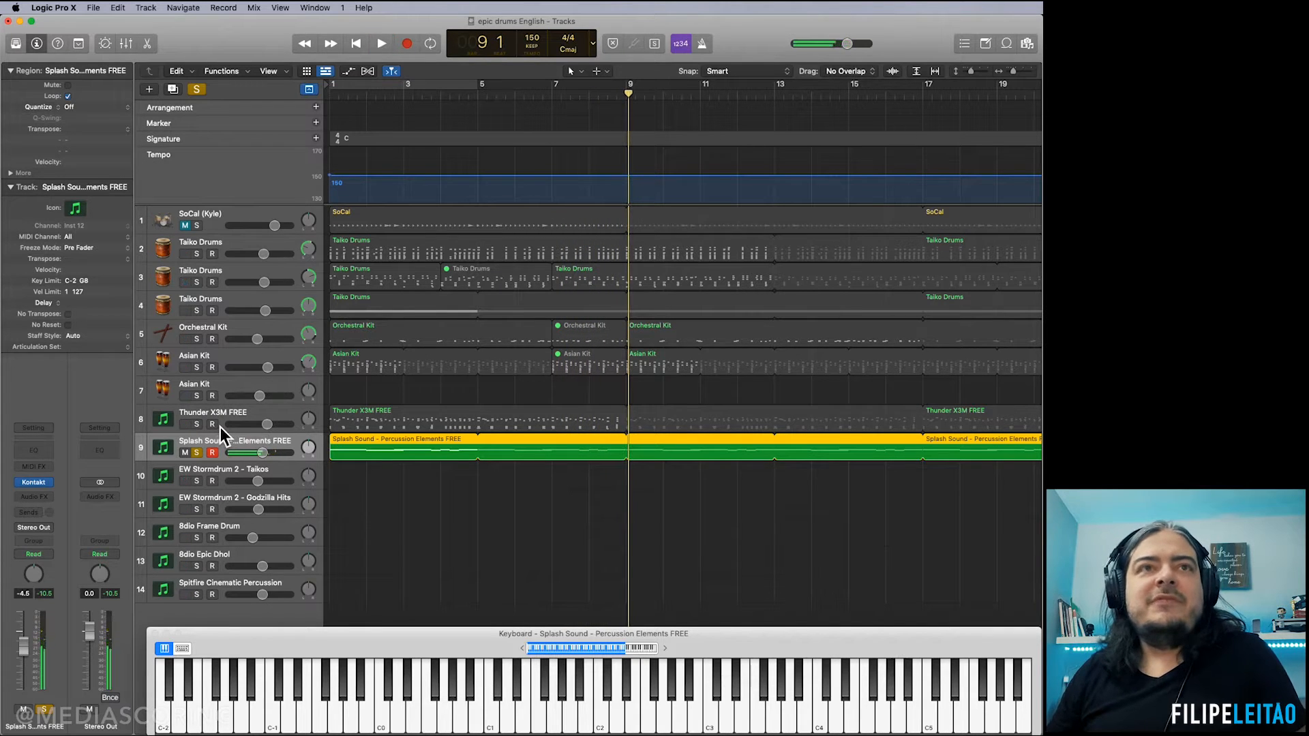
Step: Remove the solo from the Splash Sound track and solo the Thunder X3M FREE track instead
{"action": "left_click", "coordinate": [197, 453]}
{"action": "left_click", "coordinate": [216, 420]}
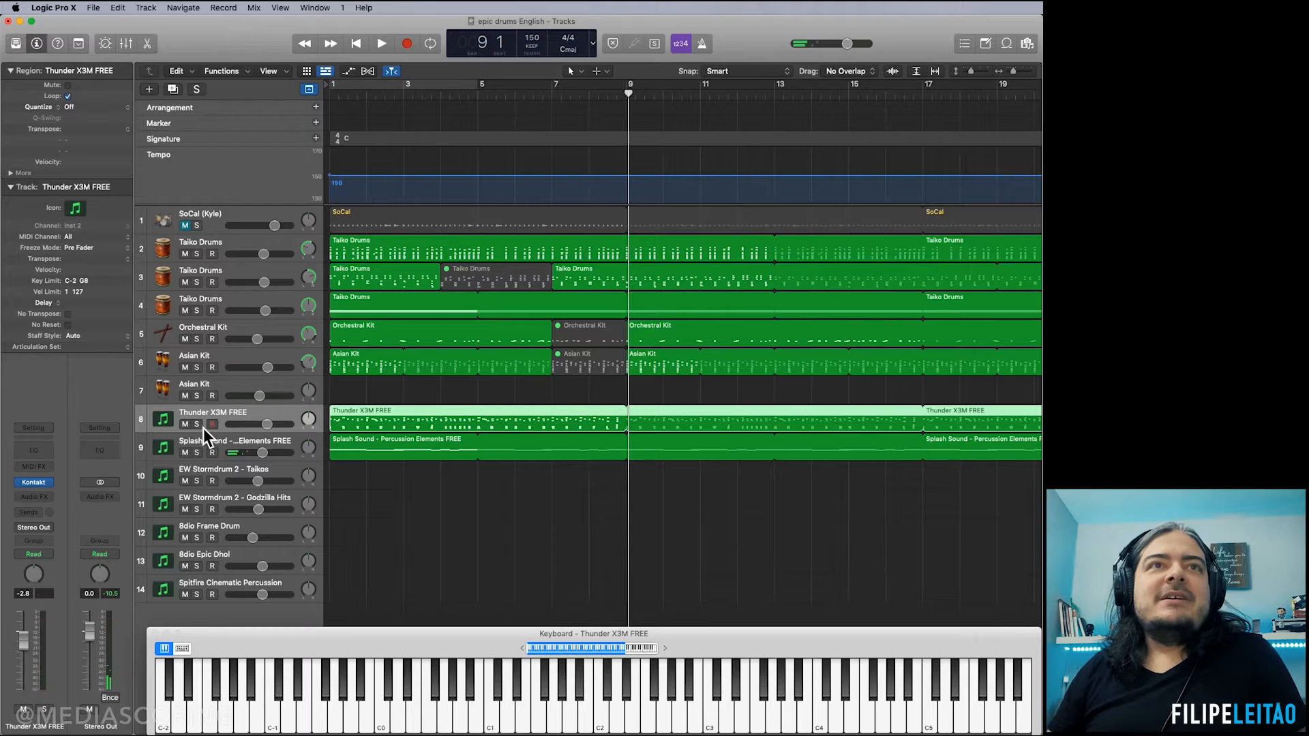
{"action": "left_click", "coordinate": [200, 426]}
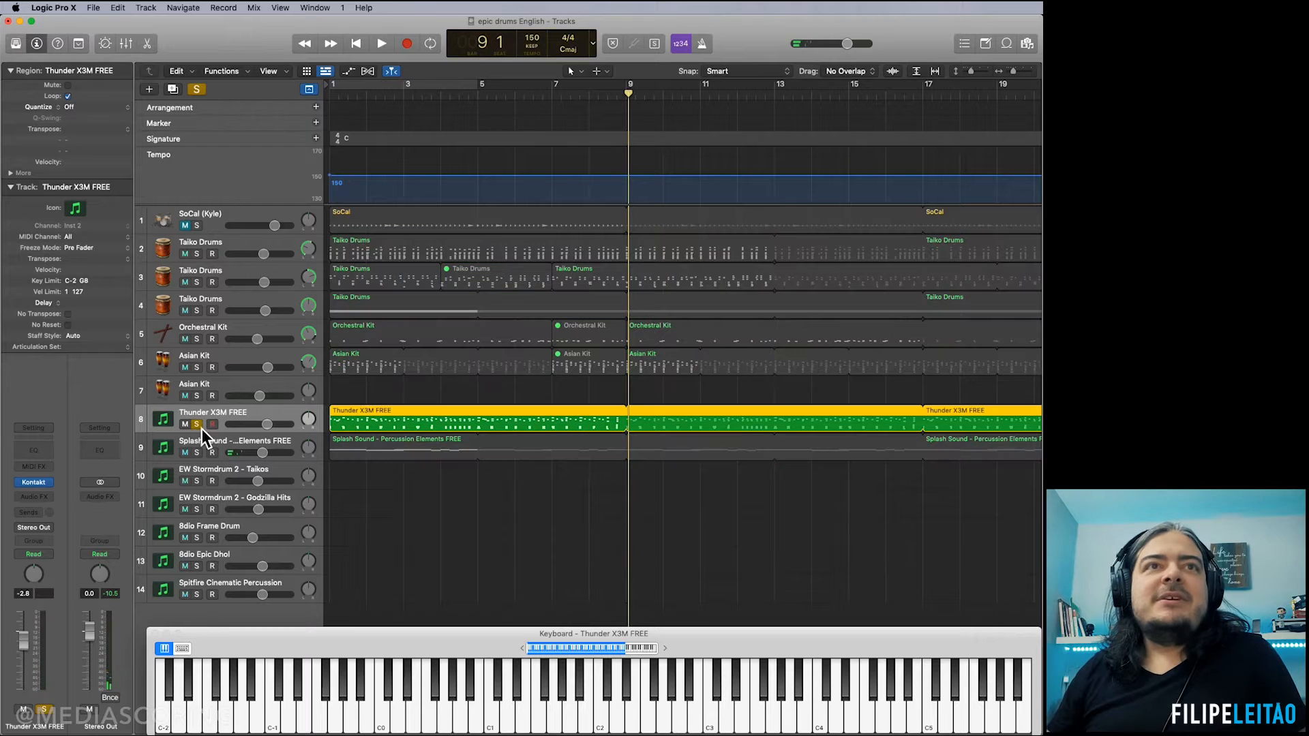
Step: Open the Thunder X3M instrument, audition a key, close it, and listen to the soloed track
{"action": "left_click", "coordinate": [37, 485]}
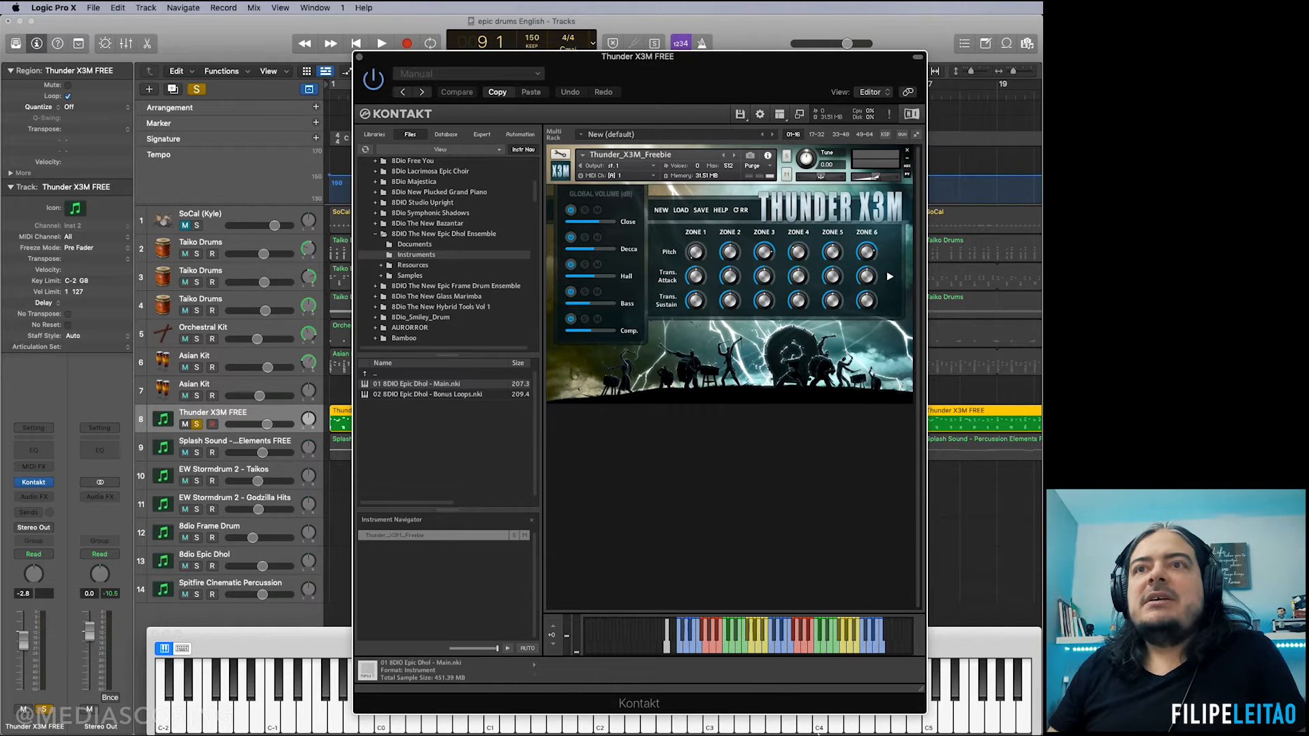
{"action": "left_click", "coordinate": [791, 648]}
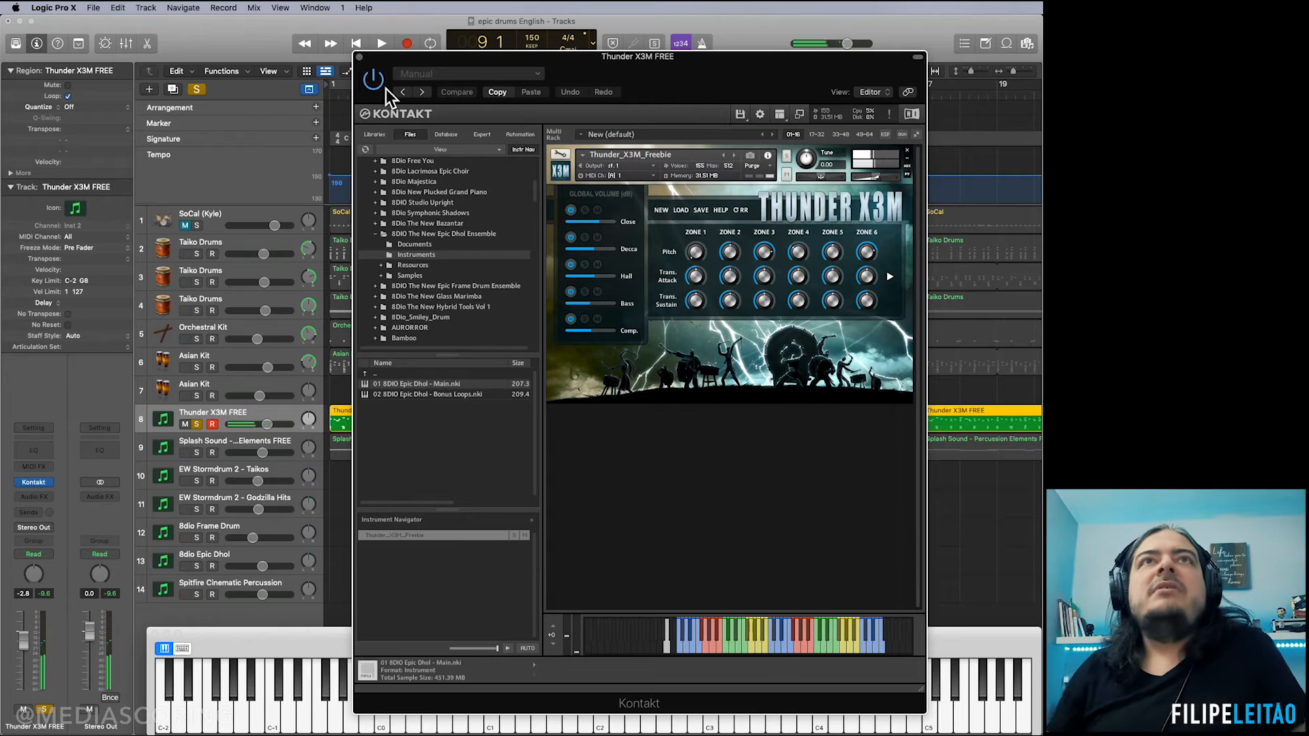
{"action": "left_click", "coordinate": [361, 57]}
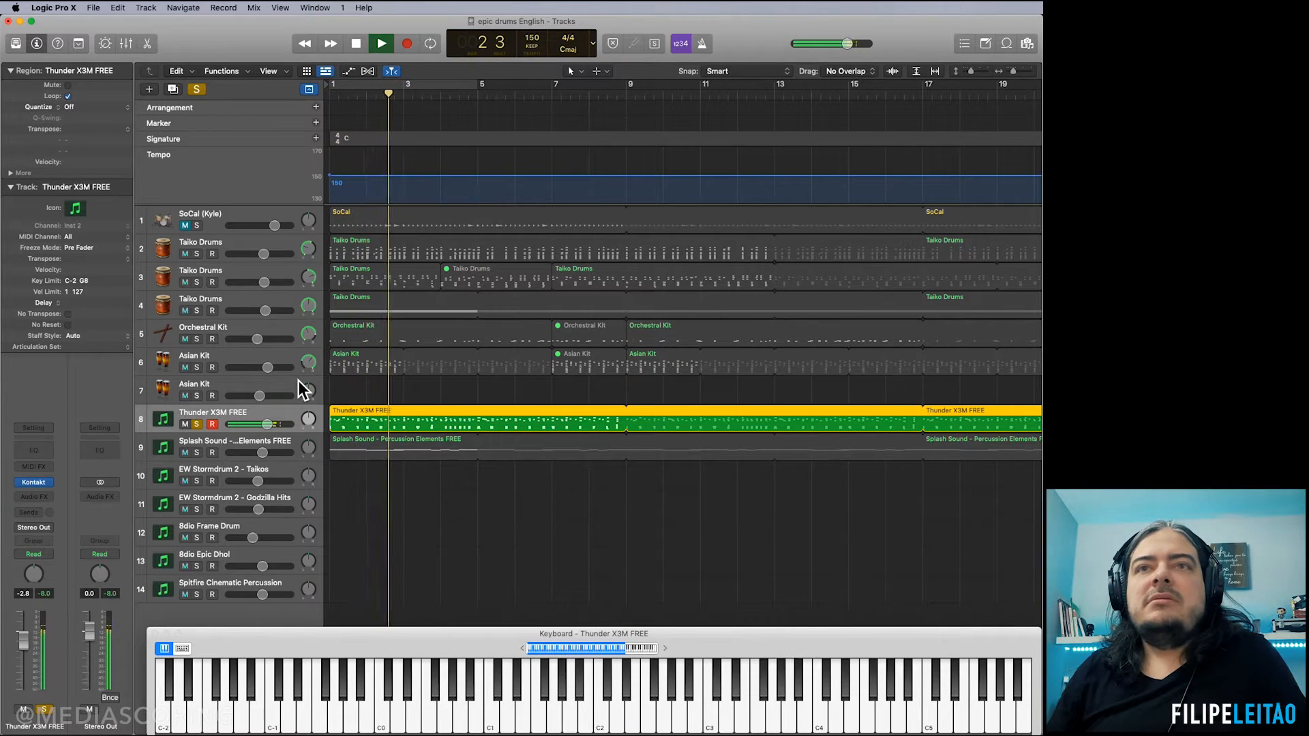
{"action": "key", "text": "space"}
Step: Solo Splash Sound alongside Thunder X3M, play both from bar 1, and set Thunder X3M's volume to -7.0 and Splash Sound's to -4.1
{"action": "left_click", "coordinate": [349, 447]}
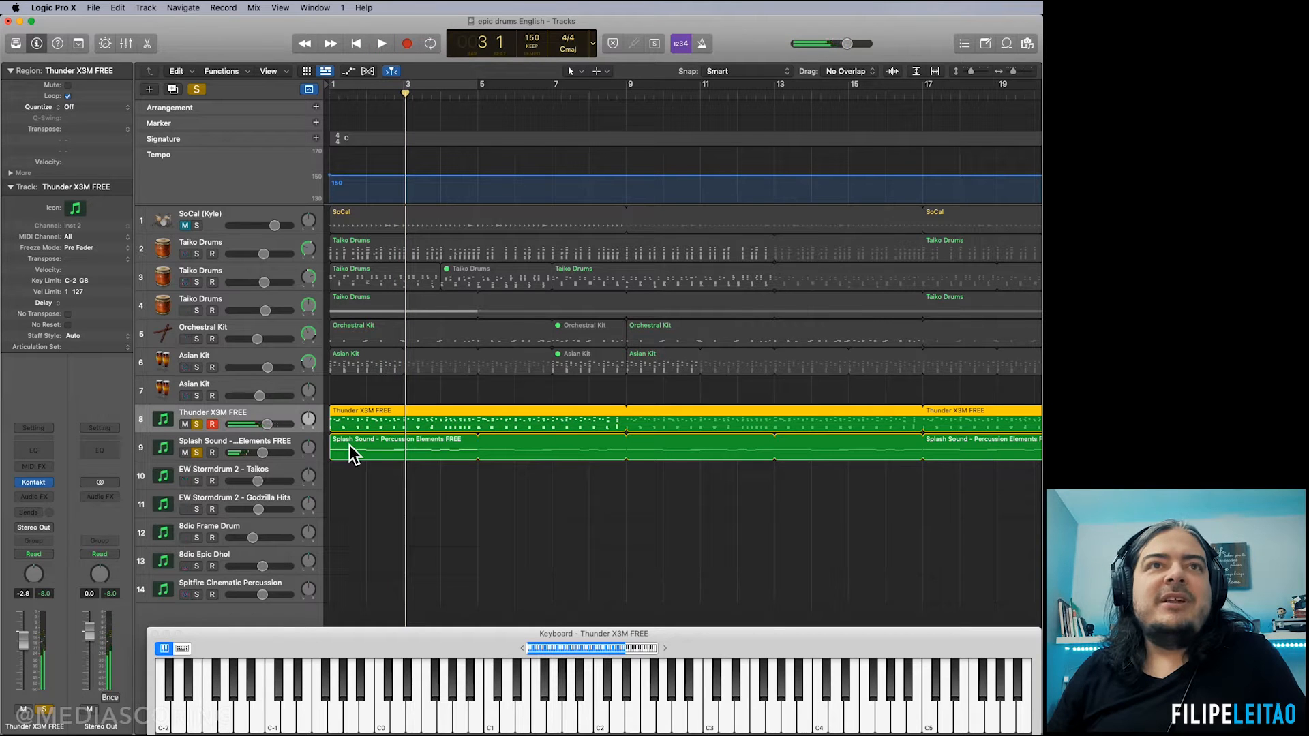
{"action": "key", "text": "Return"}
{"action": "key", "text": "space"}
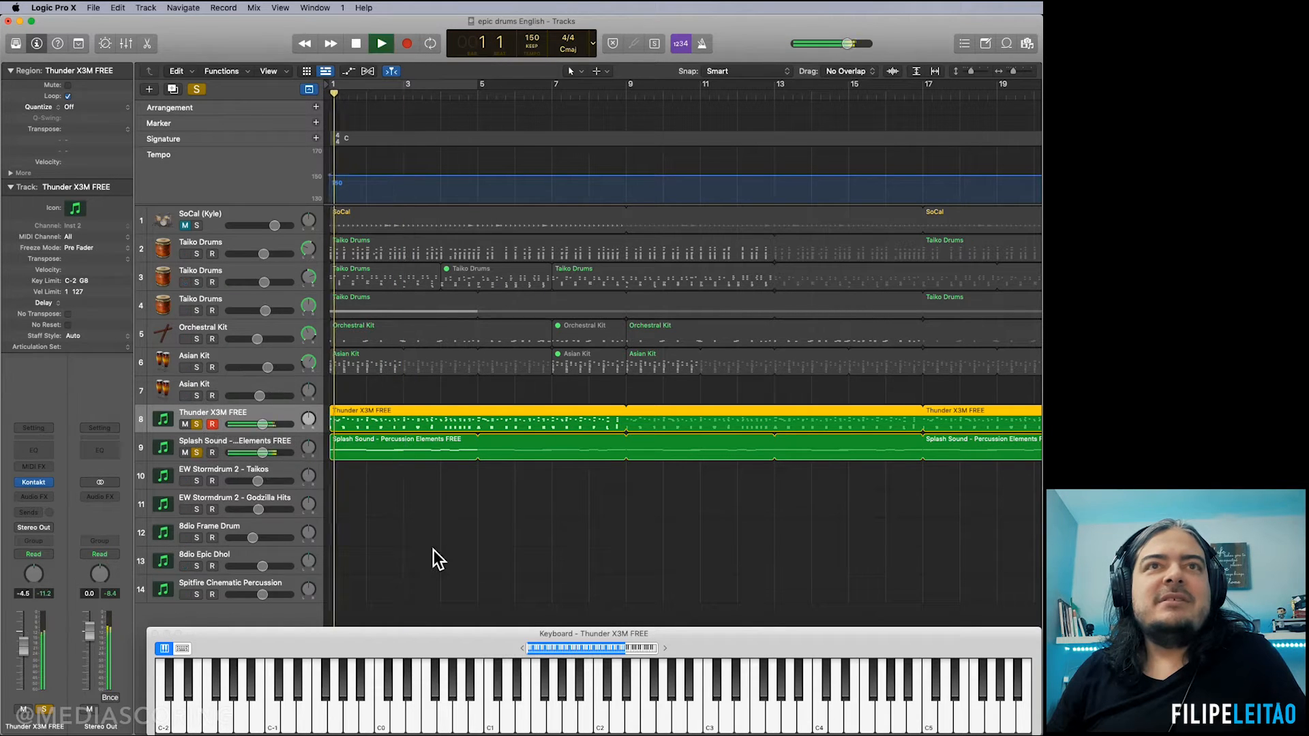
{"action": "left_click_drag", "start_coordinate": [263, 425], "coordinate": [265, 455]}
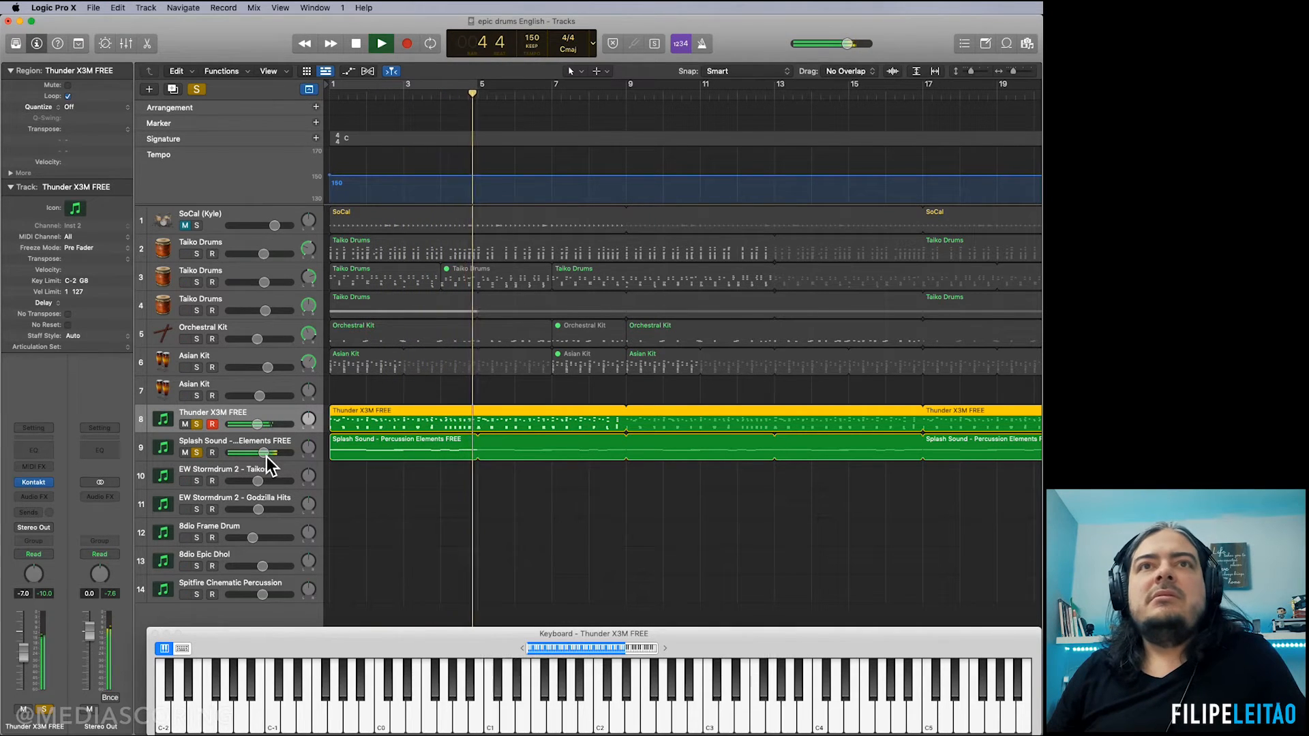
{"action": "key", "text": "space"}
{"action": "left_click", "coordinate": [266, 455]}
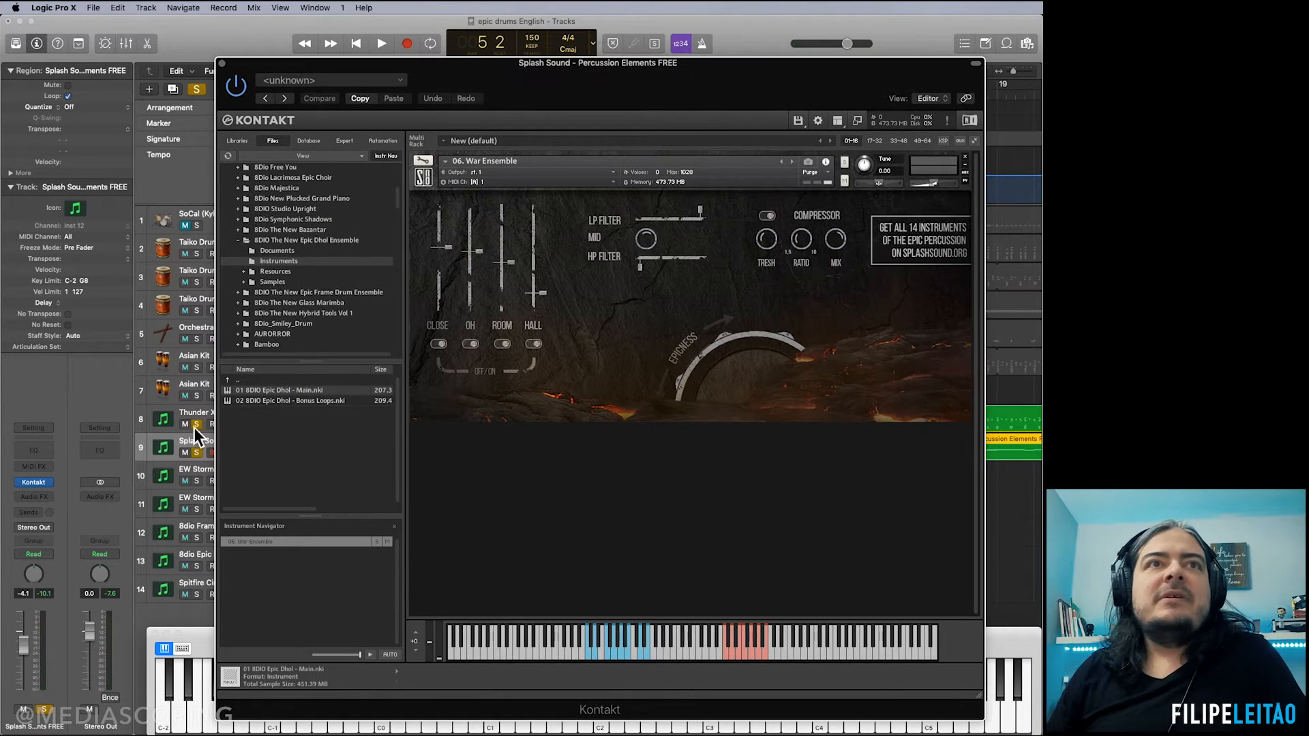
Step: Try a lower LP filter setting on the War Ensemble instrument during playback and restore it to its maximum
{"action": "key", "text": "space"}
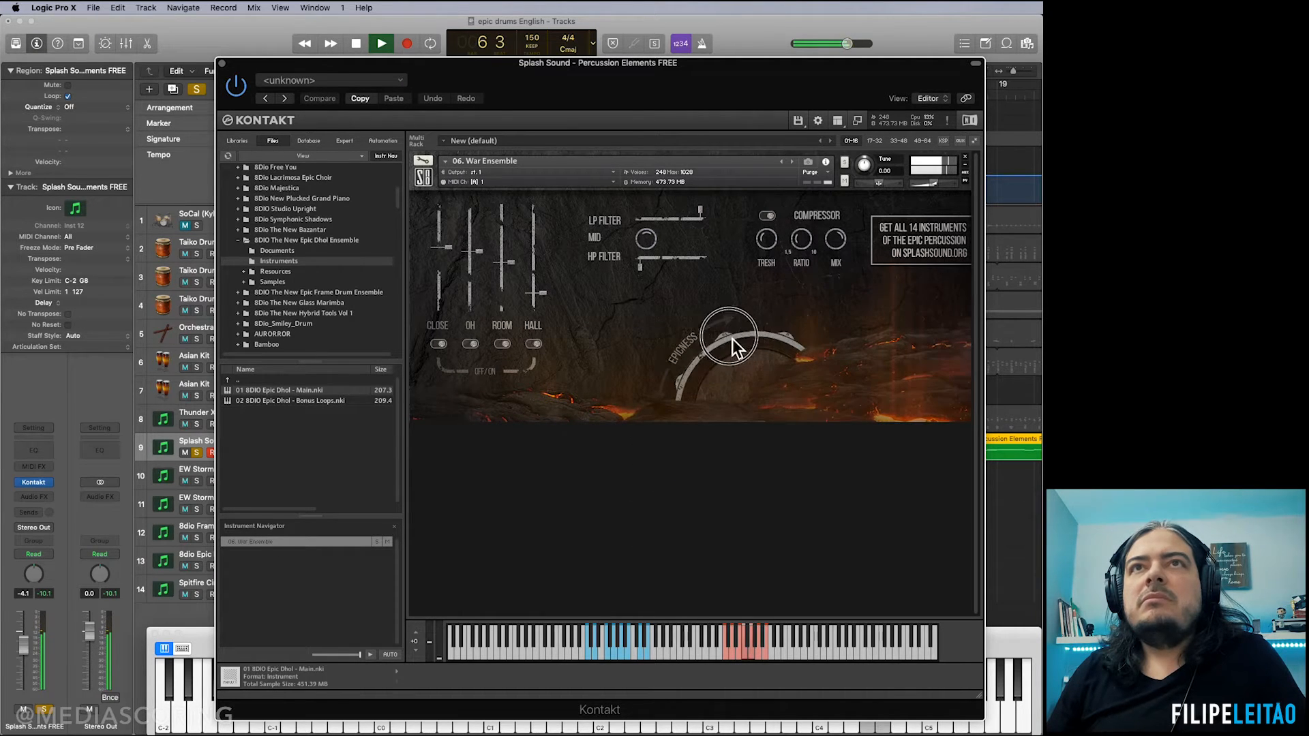
{"action": "left_click_drag", "start_coordinate": [704, 218], "coordinate": [686, 218]}
{"action": "key", "text": "space"}
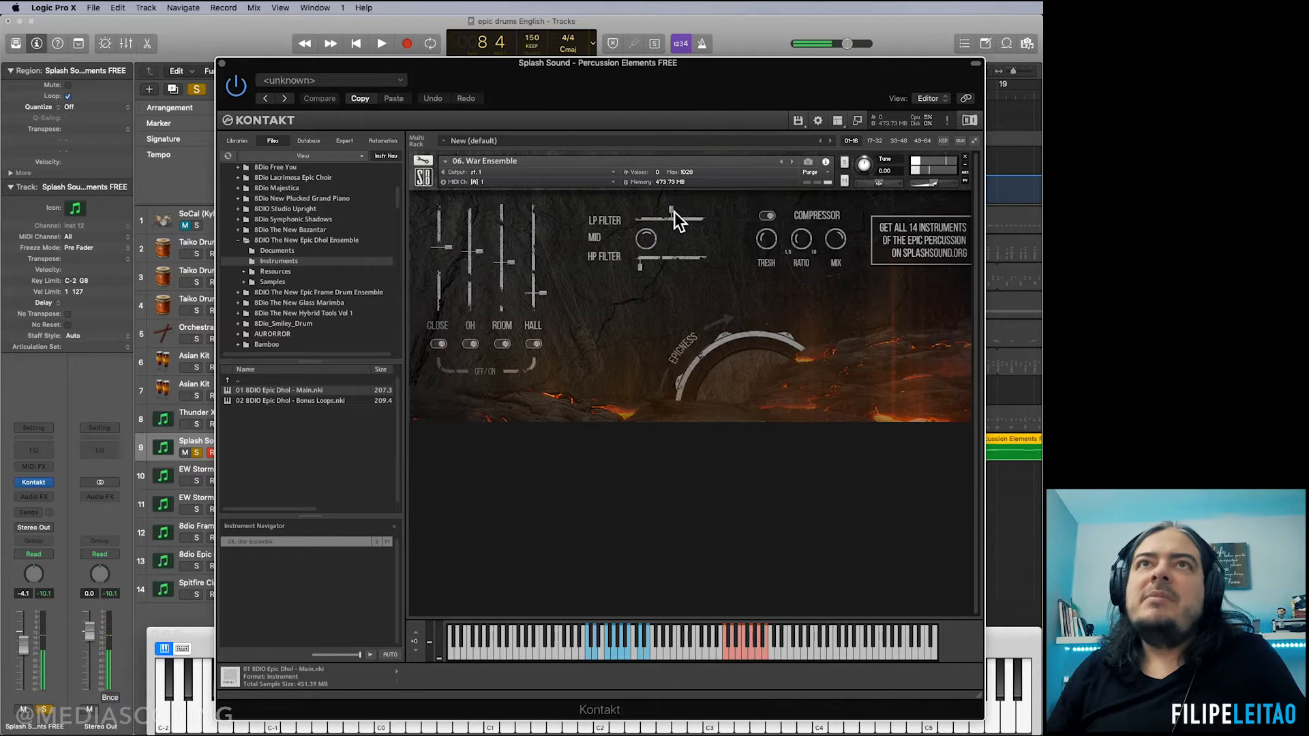
{"action": "left_click_drag", "start_coordinate": [675, 218], "coordinate": [724, 222]}
{"action": "key", "text": "space"}
{"action": "key", "text": "space"}
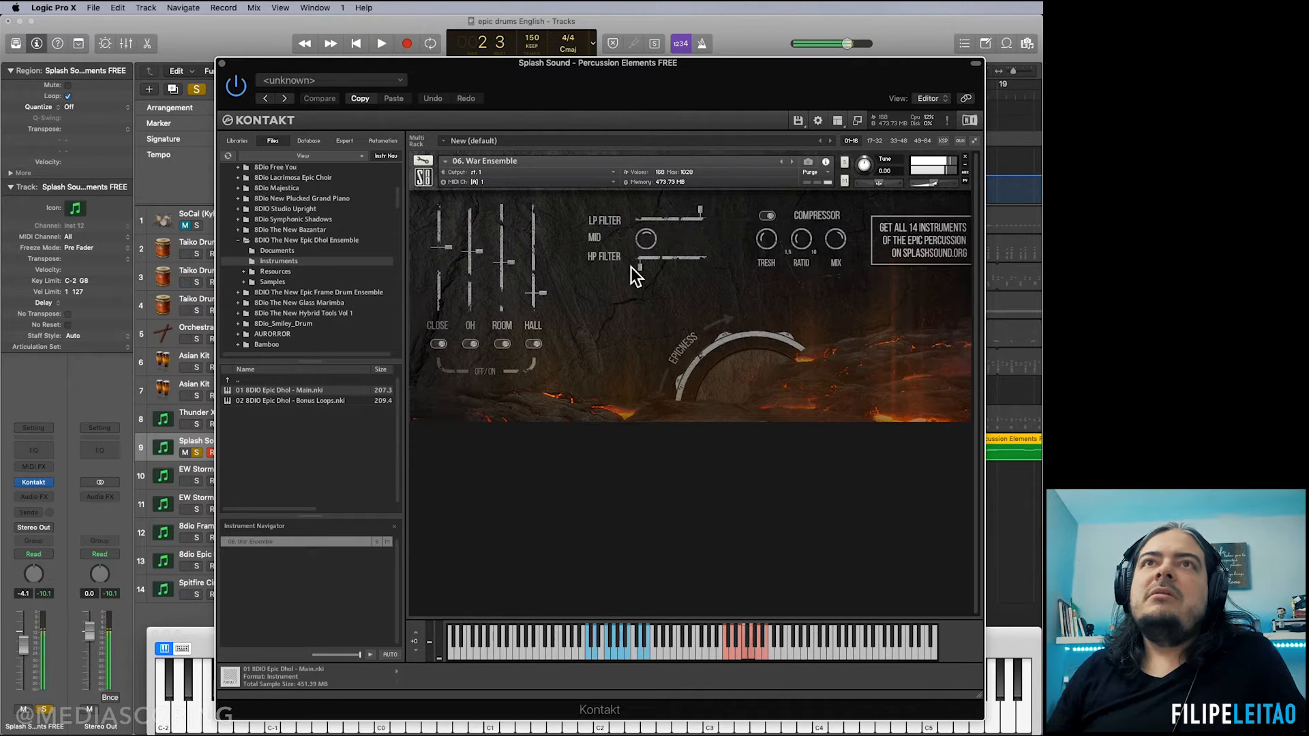
Step: Raise the War Ensemble's HP filter to just below its midpoint and increase the Hall level slightly, auditioning the sound
{"action": "left_click", "coordinate": [644, 273]}
{"action": "key", "text": "space"}
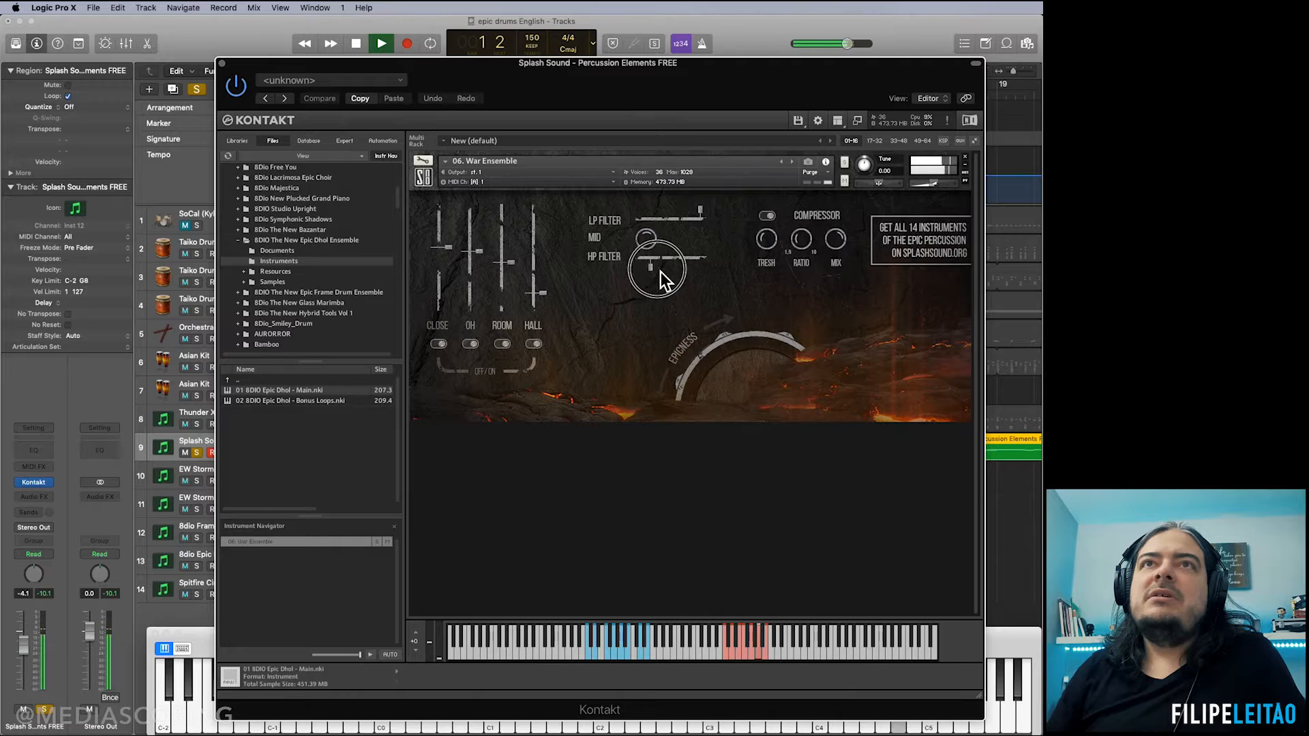
{"action": "left_click_drag", "start_coordinate": [687, 273], "coordinate": [678, 273]}
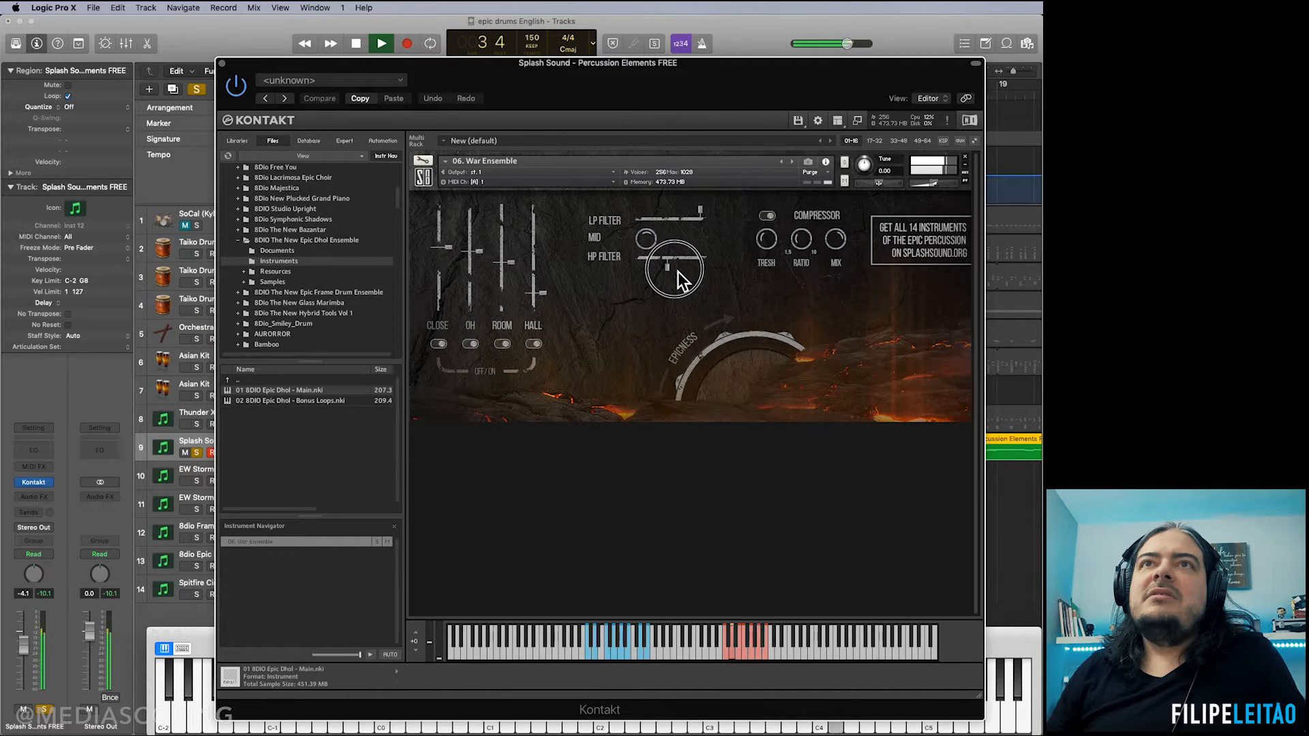
{"action": "key", "text": "space"}
{"action": "left_click_drag", "start_coordinate": [544, 296], "coordinate": [545, 281]}
{"action": "key", "text": "space"}
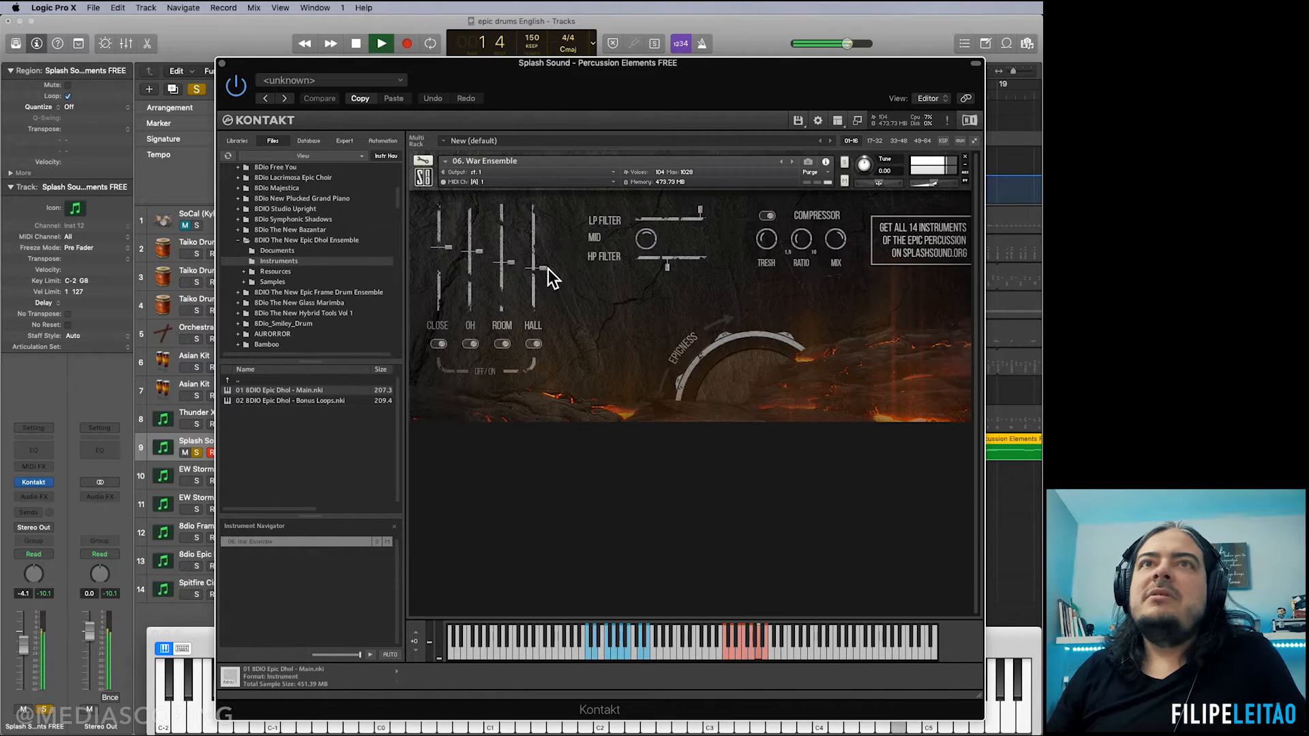
Step: Lower the War Ensemble's Hall level slightly, stop playback and close the Kontakt instrument
{"action": "left_click_drag", "start_coordinate": [548, 269], "coordinate": [547, 279]}
{"action": "key", "text": "space"}
{"action": "left_click", "coordinate": [221, 63]}
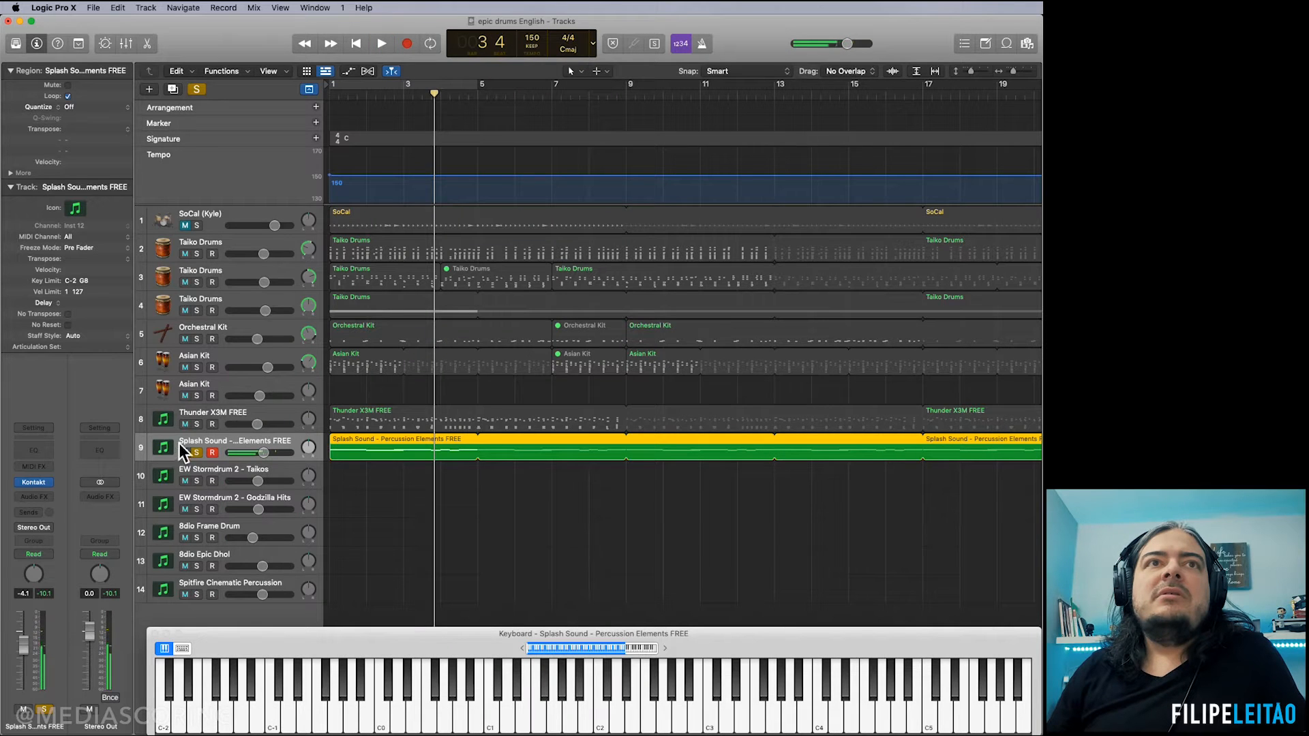
Step: Solo Thunder X3M alongside Splash Sound, listen to both together, and clear the solos
{"action": "left_click", "coordinate": [198, 425]}
{"action": "key", "text": "space"}
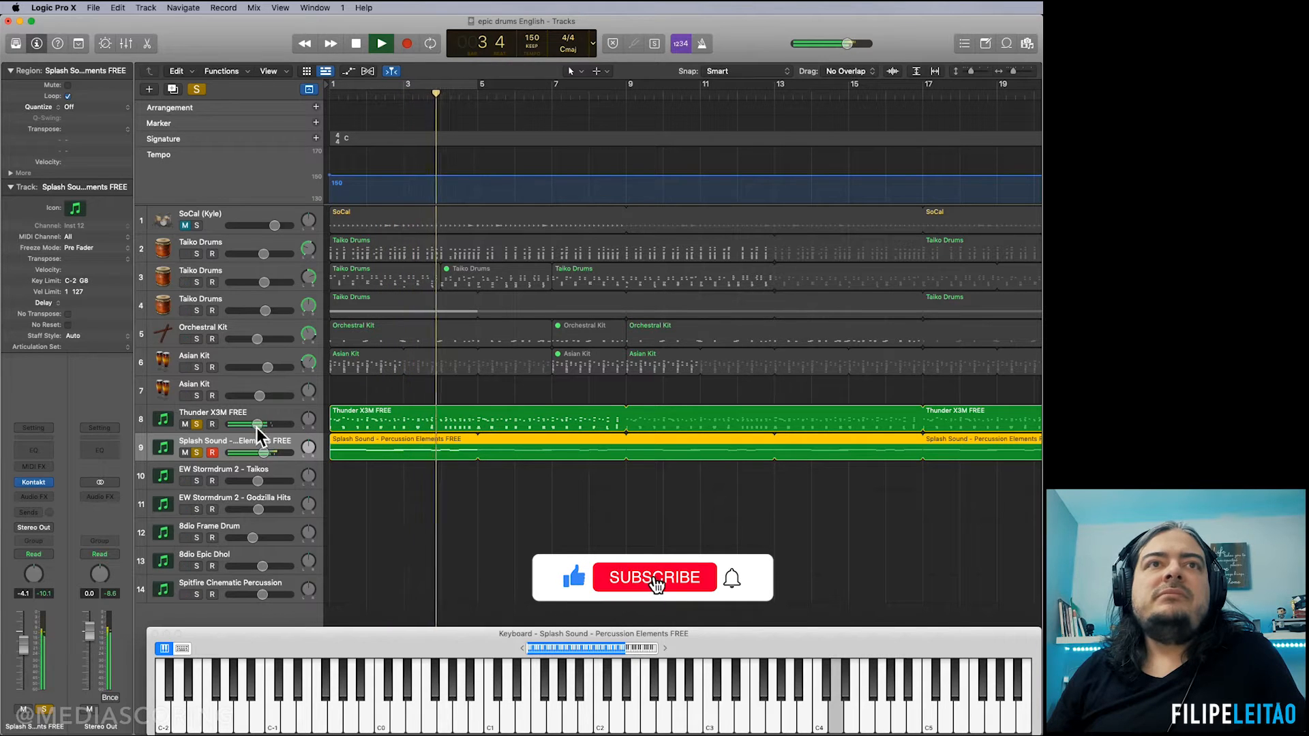
{"action": "key", "text": "space"}
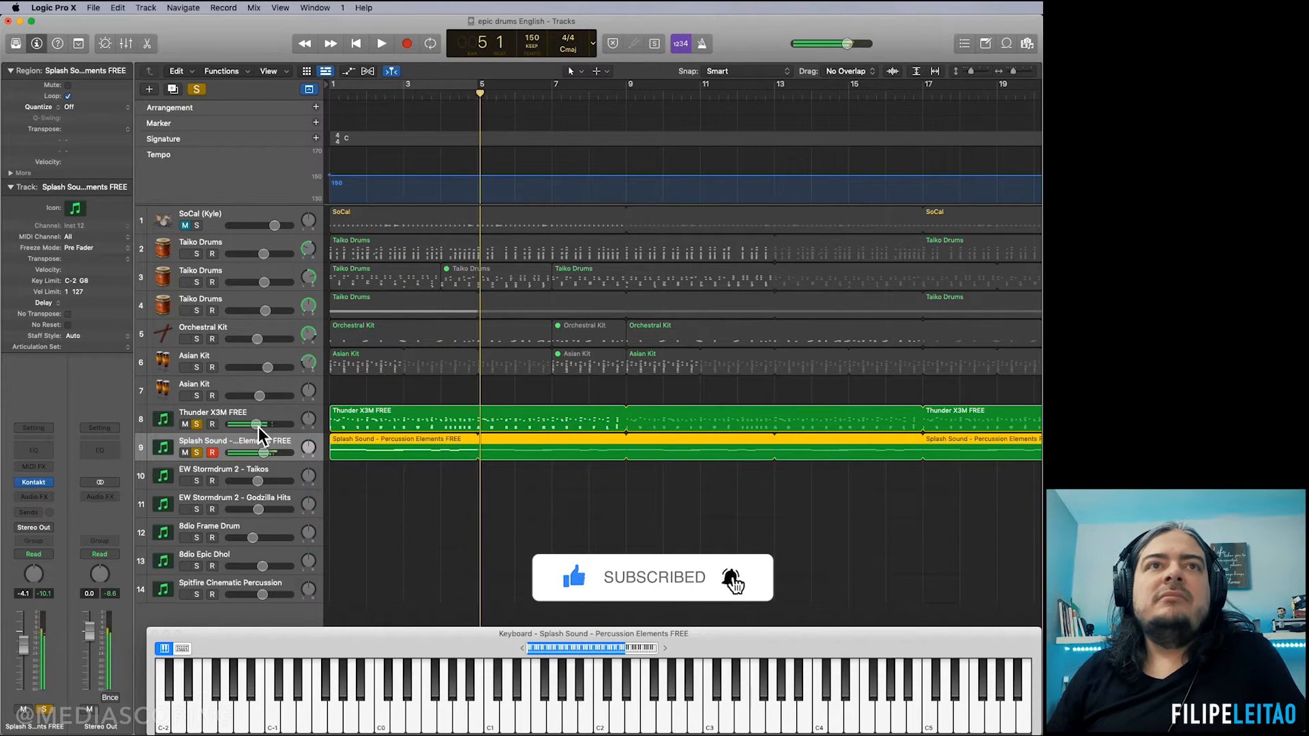
{"action": "left_click", "coordinate": [198, 453]}
Step: Select the EW Stormdrum 2 Godzilla Hits track, try out its Play instrument, and close the instrument window
{"action": "left_click", "coordinate": [234, 476]}
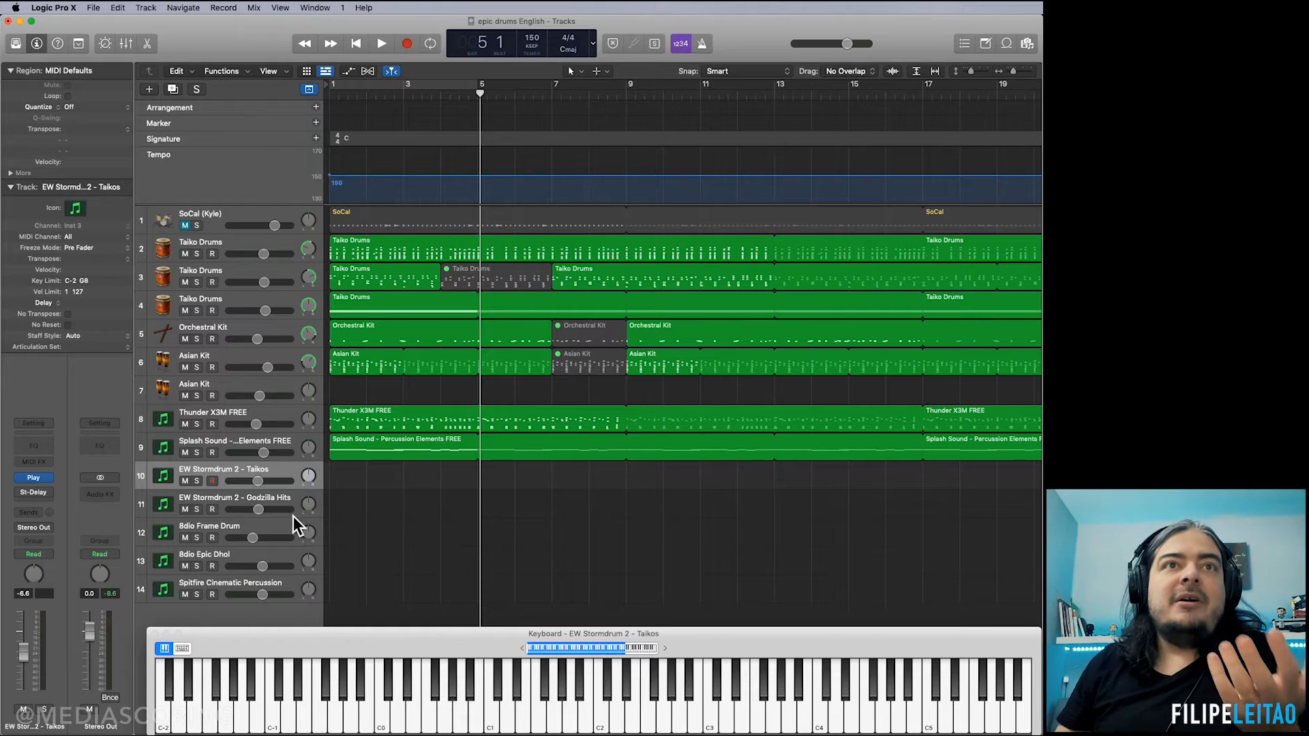
{"action": "left_click", "coordinate": [225, 503]}
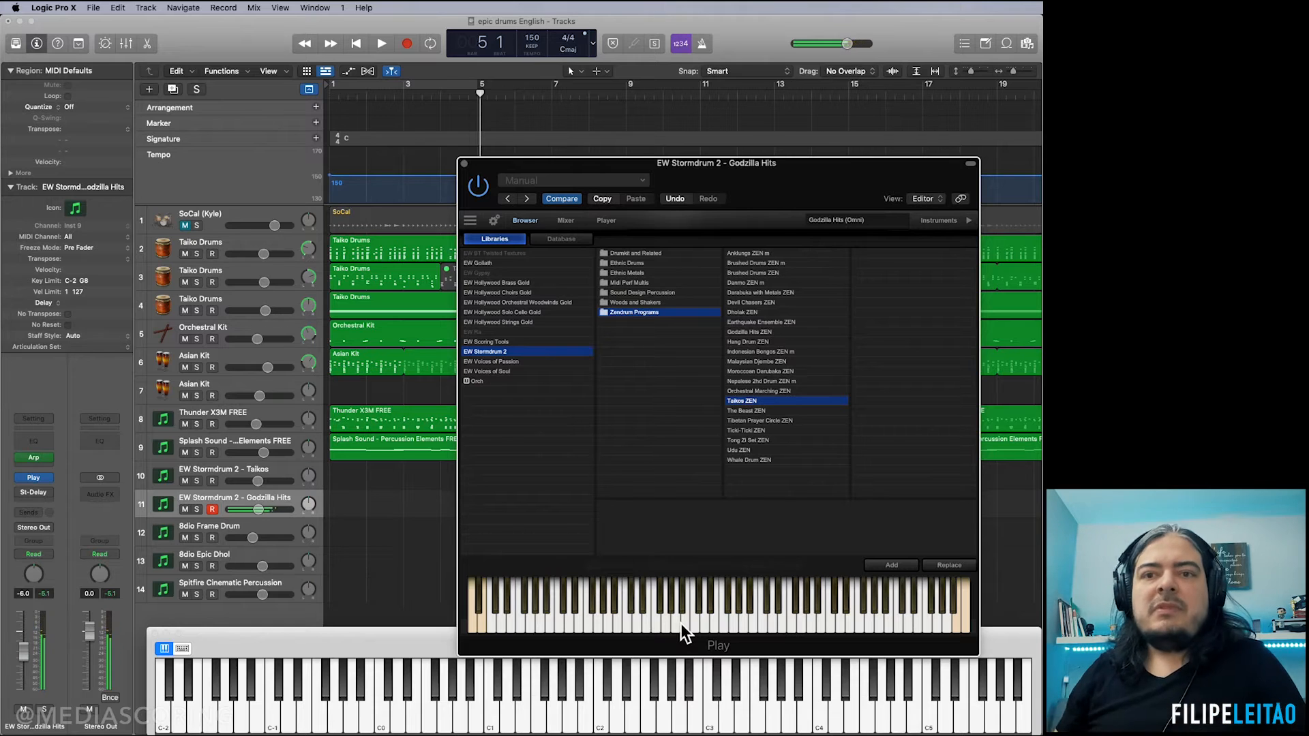
{"action": "left_click", "coordinate": [464, 165]}
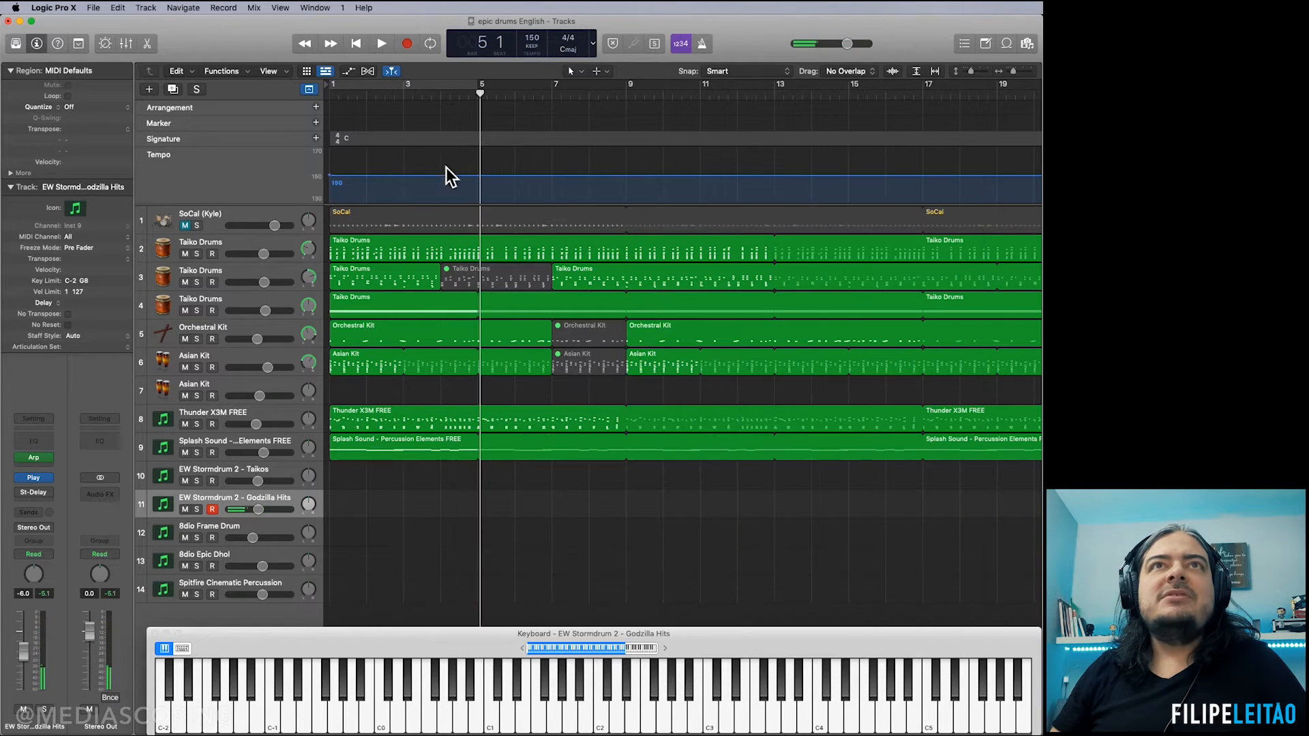
Step: Record a Godzilla Hits part from bar 1 to bar 9 with Thunder X3M and Splash Sound soloed
{"action": "key", "text": "Return"}
{"action": "left_click_drag", "start_coordinate": [197, 451], "coordinate": [197, 424]}
{"action": "left_click", "coordinate": [406, 43]}
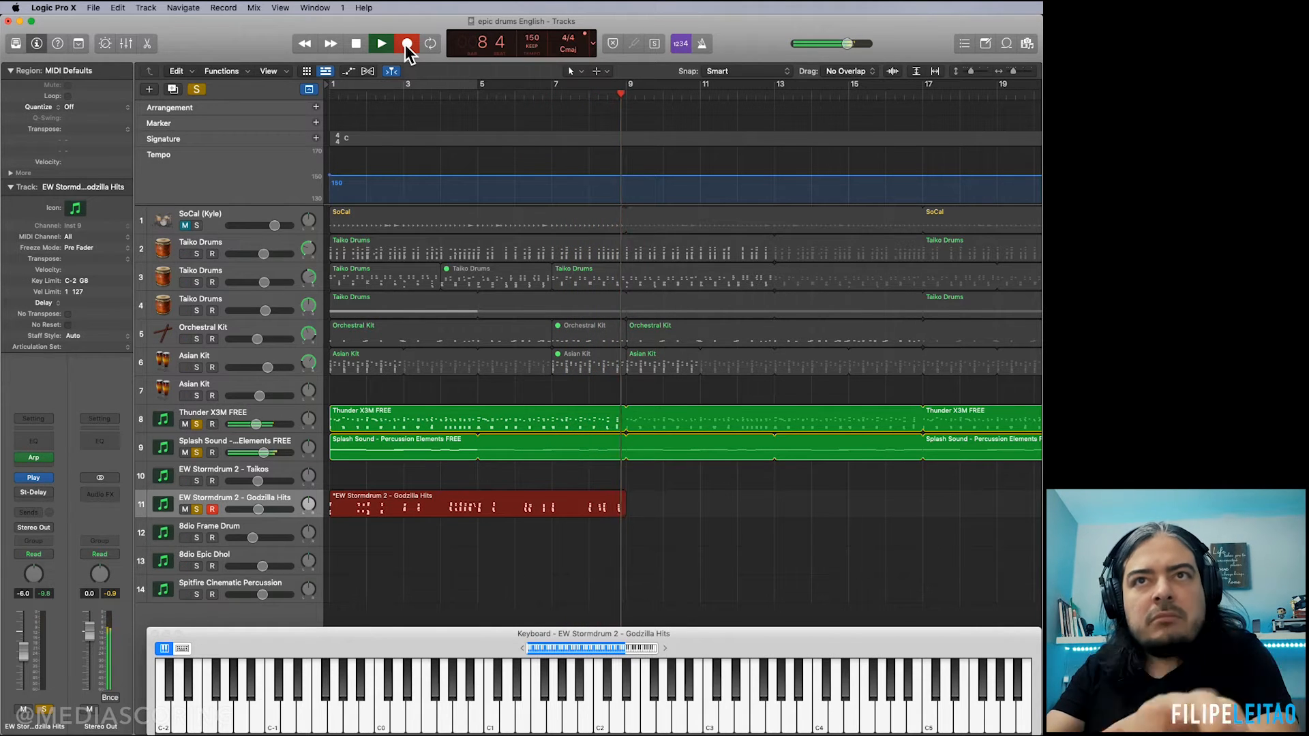
{"action": "key", "text": "space"}
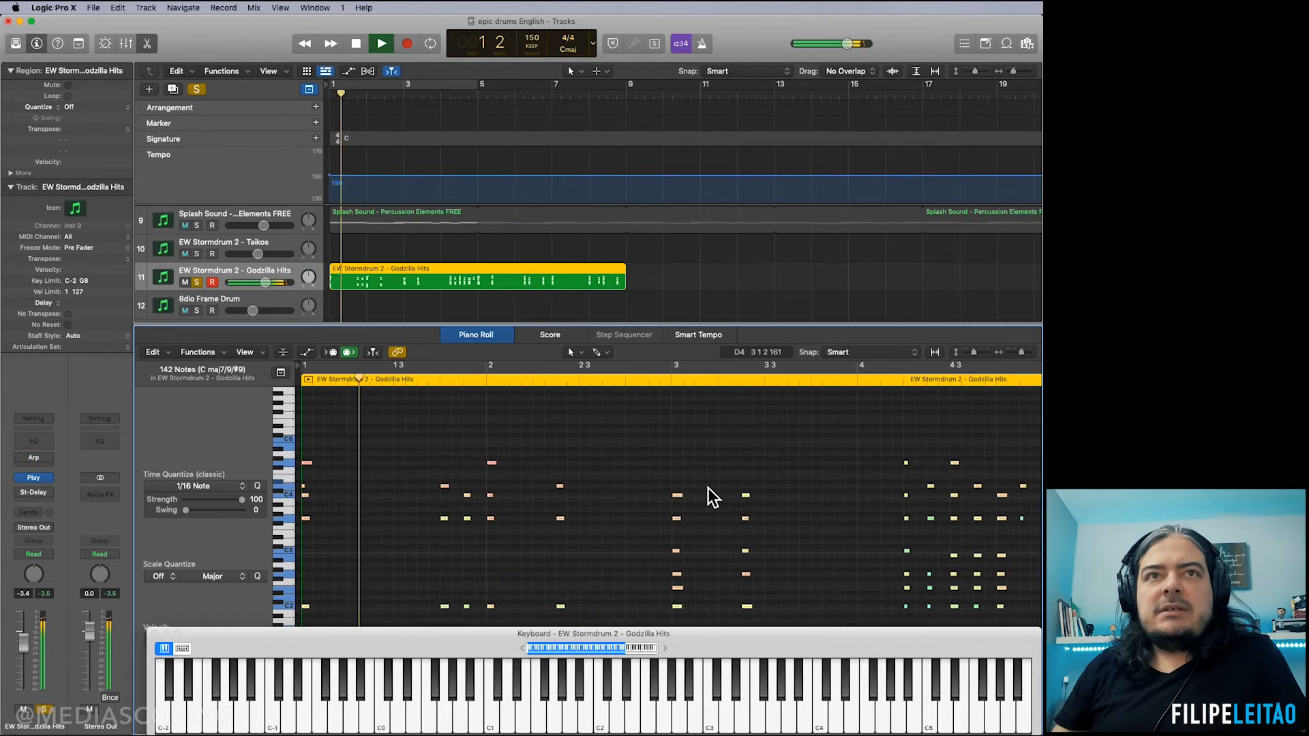
Step: Select and audition individual Godzilla Hits notes around bar 2 in the Piano Roll
{"action": "key", "text": "space"}
{"action": "left_click_drag", "start_coordinate": [437, 475], "coordinate": [455, 494]}
{"action": "left_click_drag", "start_coordinate": [462, 489], "coordinate": [438, 524]}
{"action": "left_click_drag", "start_coordinate": [481, 459], "coordinate": [502, 468]}
{"action": "left_click_drag", "start_coordinate": [421, 592], "coordinate": [491, 608]}
{"action": "left_click_drag", "start_coordinate": [433, 518], "coordinate": [448, 517]}
{"action": "left_click", "coordinate": [469, 519]}
{"action": "left_click", "coordinate": [467, 496]}
{"action": "left_click", "coordinate": [491, 497]}
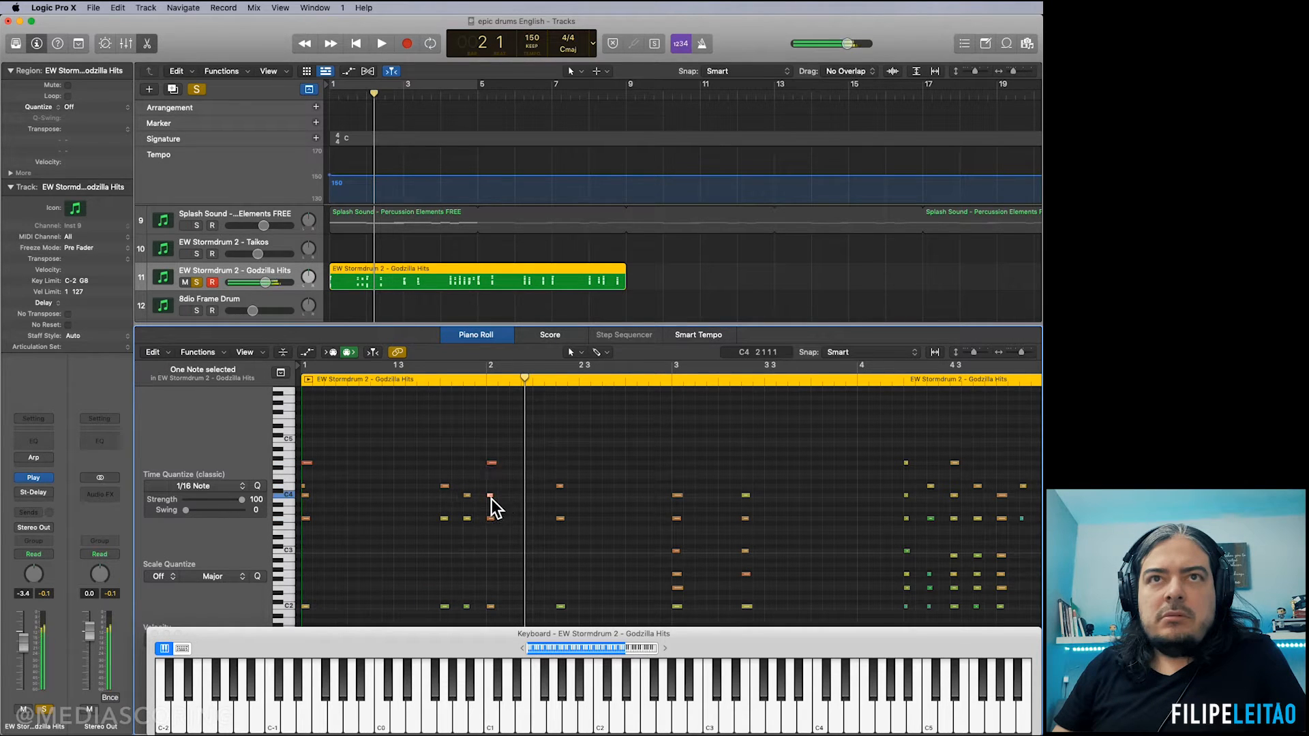
Step: Replay the passage leading into bar 2 of Godzilla Hits and delete its low notes just before that bar
{"action": "left_click", "coordinate": [436, 379]}
{"action": "key", "text": "space"}
{"action": "key", "text": "space"}
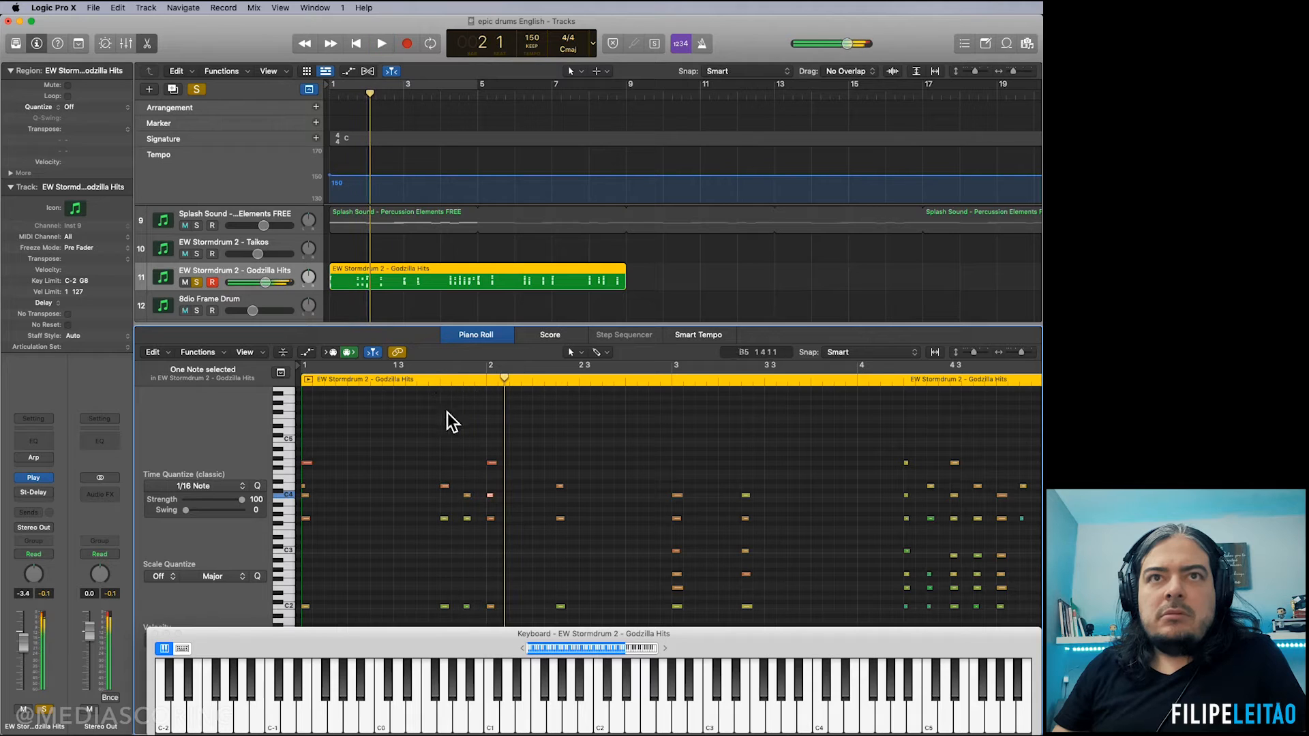
{"action": "scroll", "coordinate": [494, 585], "scroll_direction": "down", "scroll_amount": 3}
{"action": "mouse_move", "coordinate": [439, 546]}
{"action": "left_mouse_down"}
{"action": "mouse_move", "coordinate": [508, 556]}
{"action": "mouse_move", "coordinate": [478, 598]}
{"action": "left_mouse_up"}
{"action": "key", "text": "Delete"}
{"action": "left_click_drag", "start_coordinate": [546, 544], "coordinate": [564, 555]}
Step: Check the remaining Godzilla Hits notes, play the ending from about bar 8, and close the Piano Roll
{"action": "scroll", "coordinate": [623, 555], "scroll_direction": "right", "scroll_amount": 10}
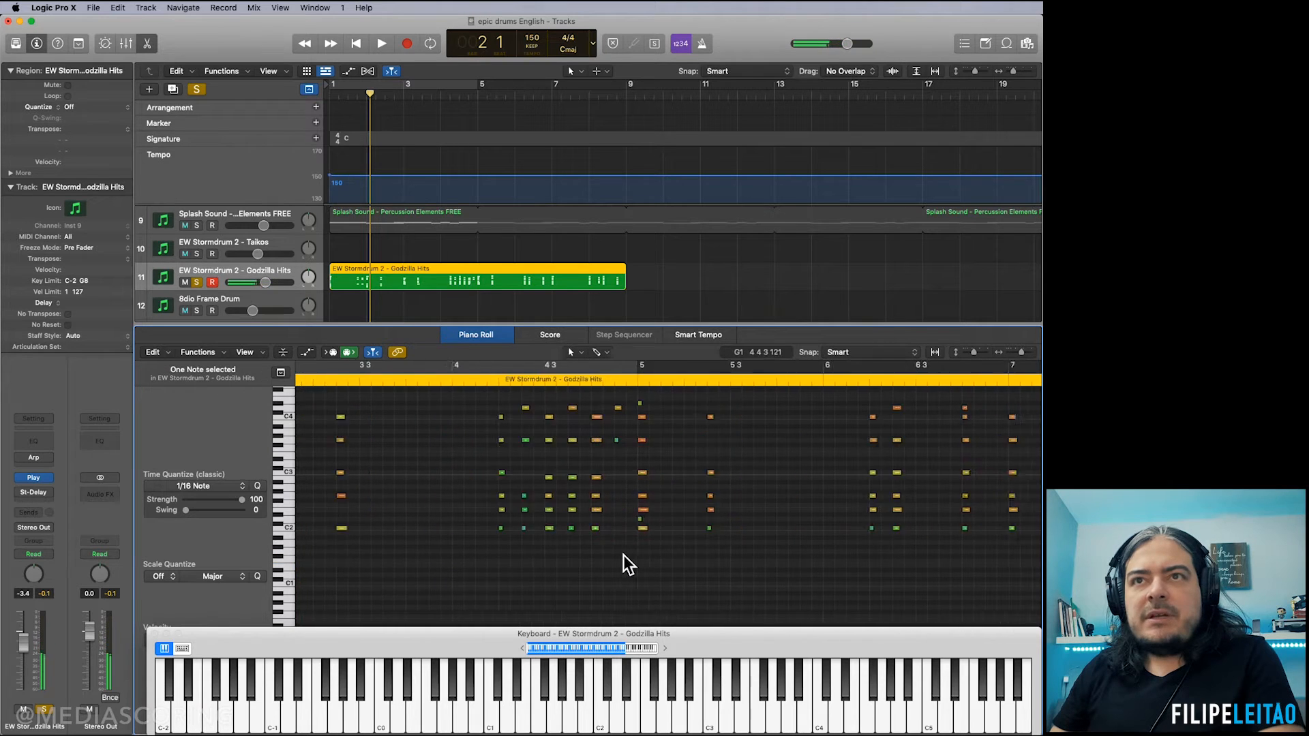
{"action": "scroll", "coordinate": [623, 555], "scroll_direction": "right", "scroll_amount": 3}
{"action": "scroll", "coordinate": [623, 555], "scroll_direction": "left", "scroll_amount": 2}
{"action": "scroll", "coordinate": [623, 555], "scroll_direction": "up", "scroll_amount": 3}
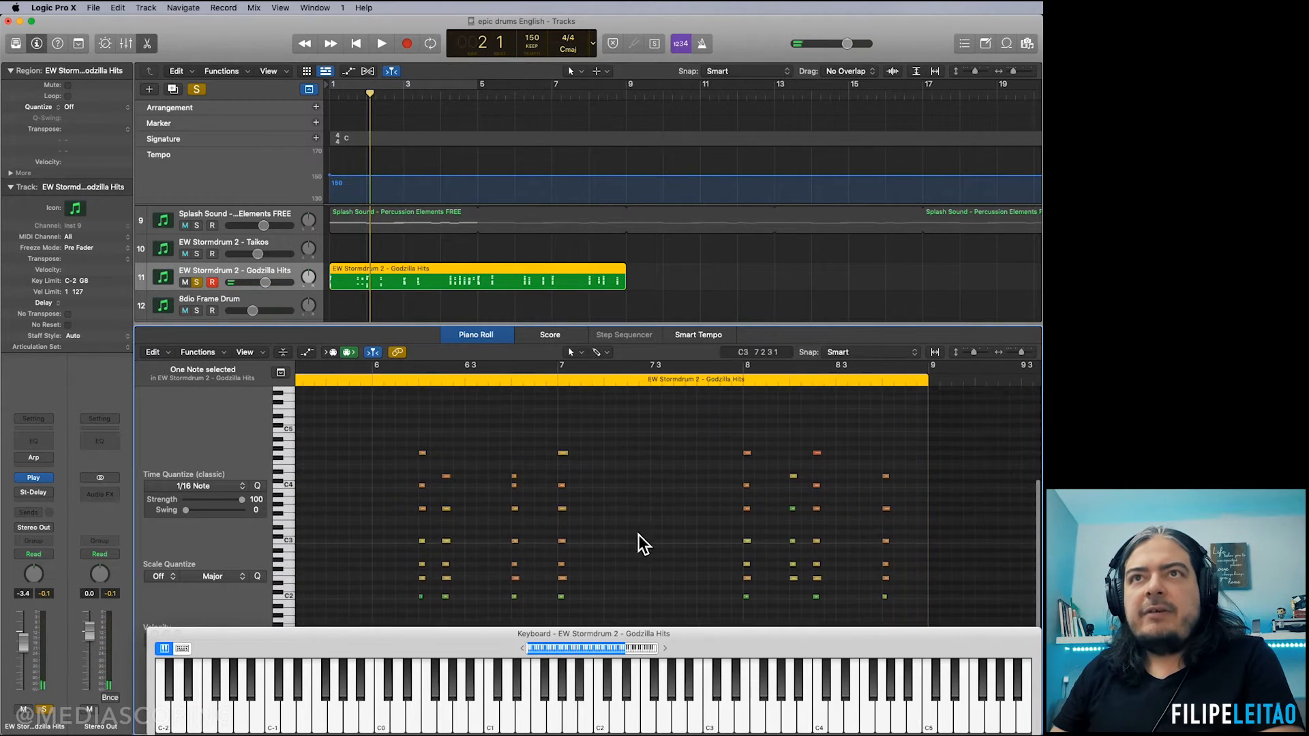
{"action": "left_click", "coordinate": [726, 382]}
{"action": "key", "text": "space"}
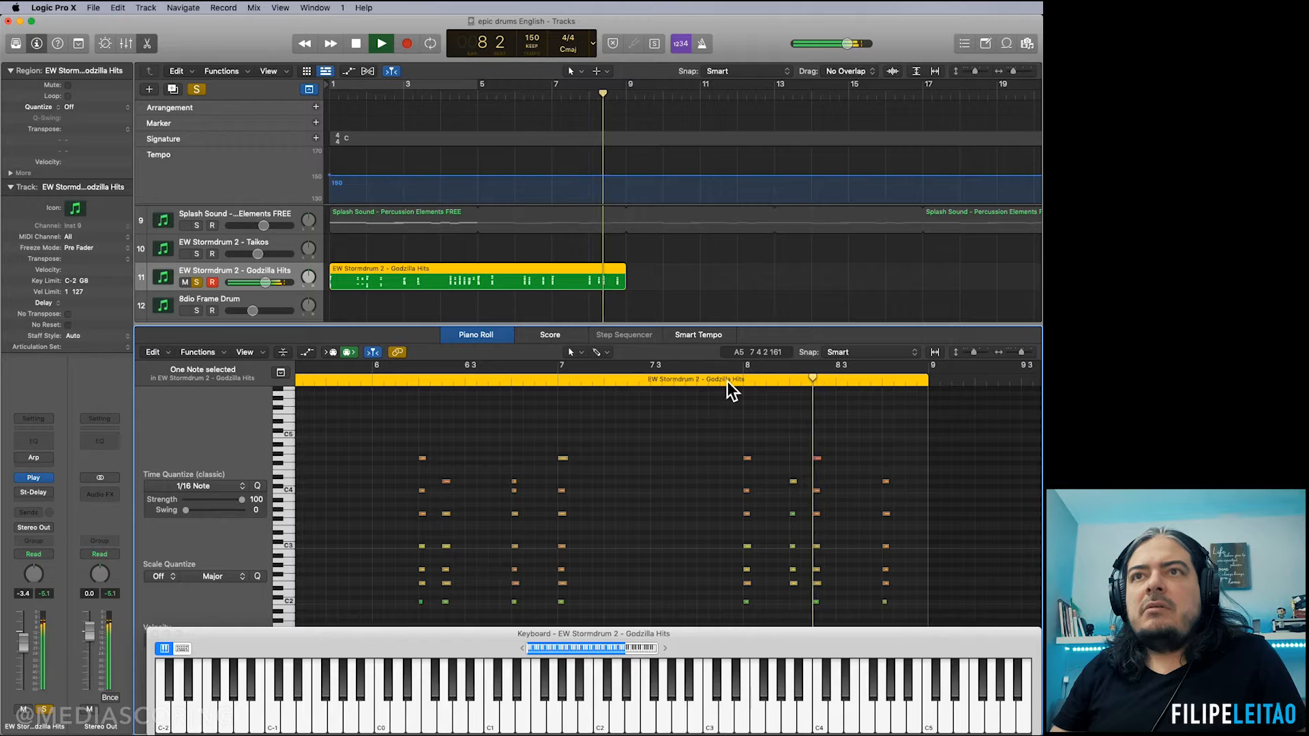
{"action": "key", "text": "space"}
{"action": "key", "text": "e"}
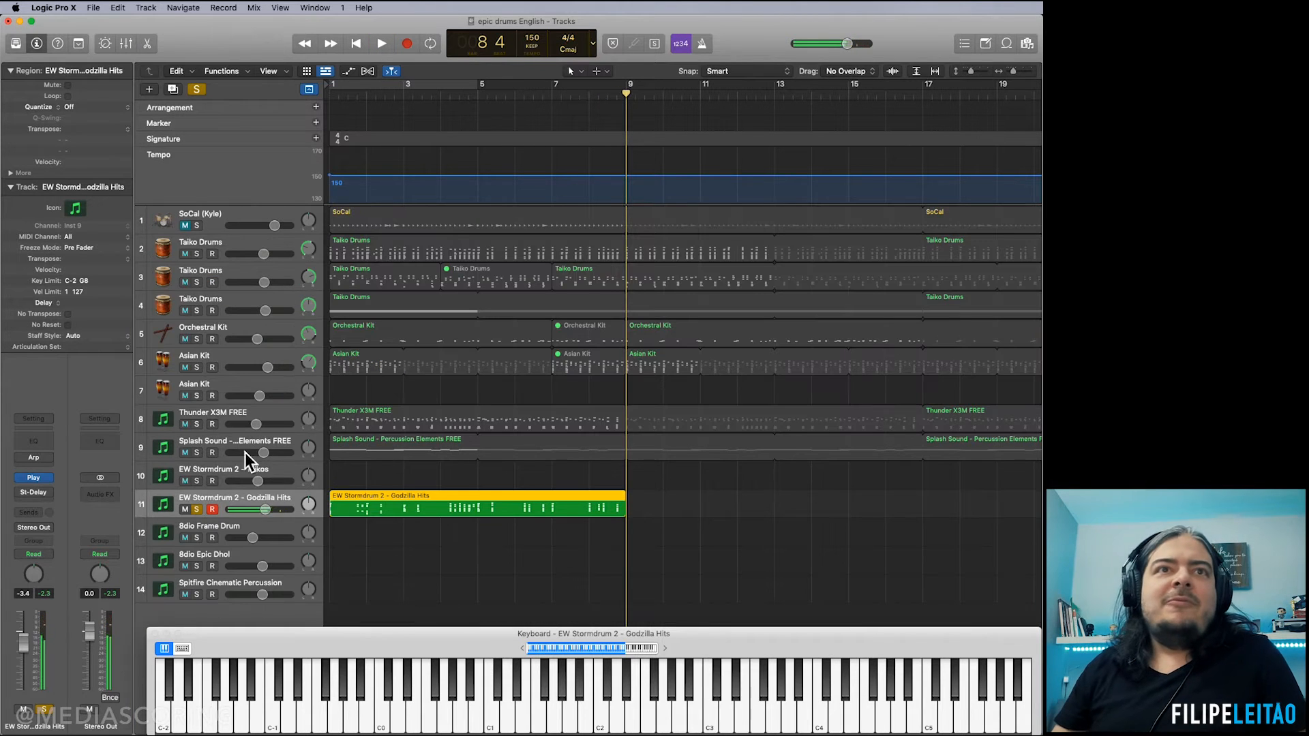
Step: Solo Splash Sound with Godzilla Hits, play from bar 1, and set Godzilla Hits' volume to -3.8
{"action": "left_click", "coordinate": [197, 452]}
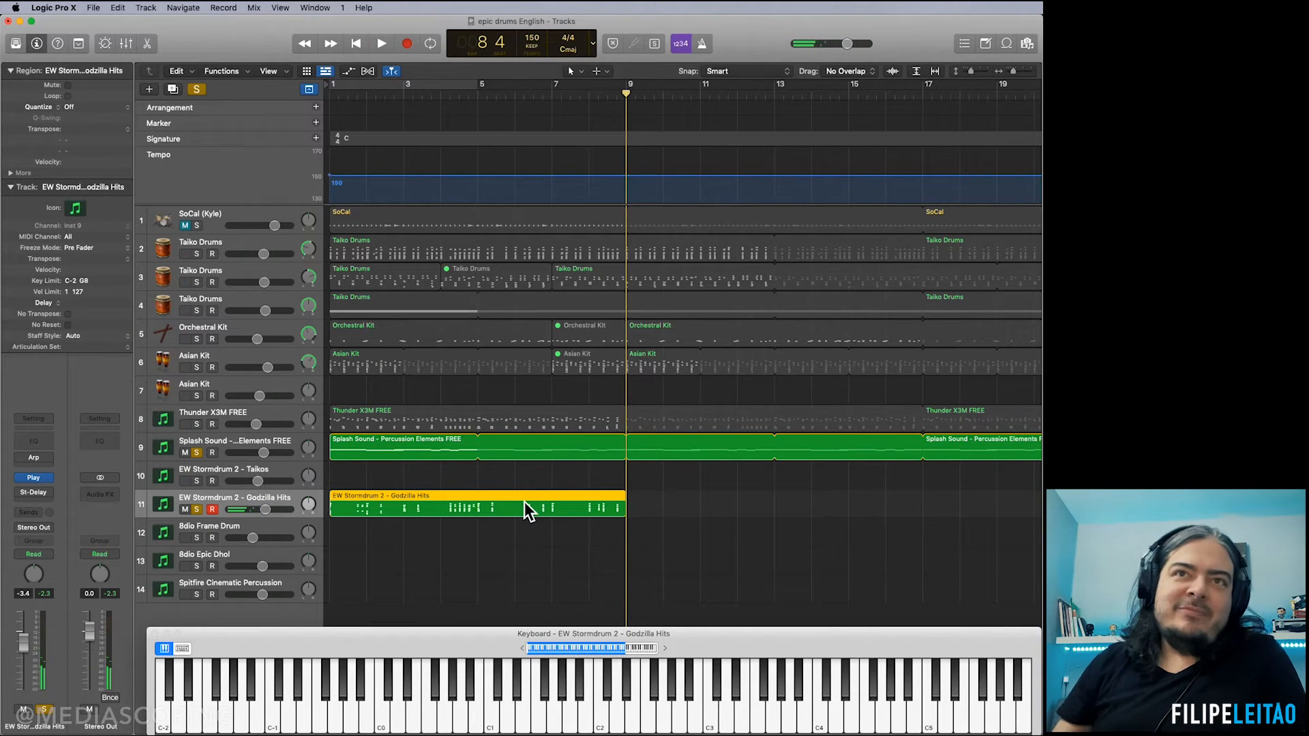
{"action": "key", "text": "Return"}
{"action": "key", "text": "space"}
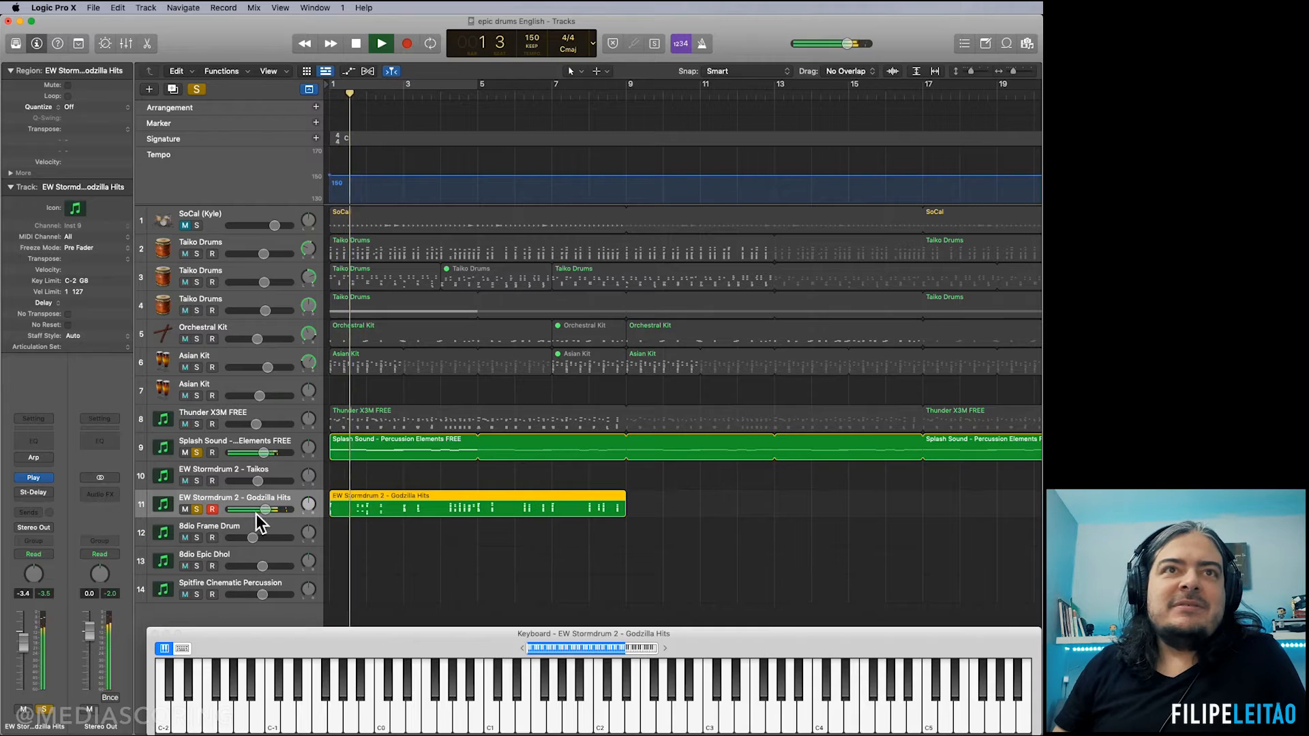
{"action": "left_click_drag", "start_coordinate": [267, 510], "coordinate": [264, 510]}
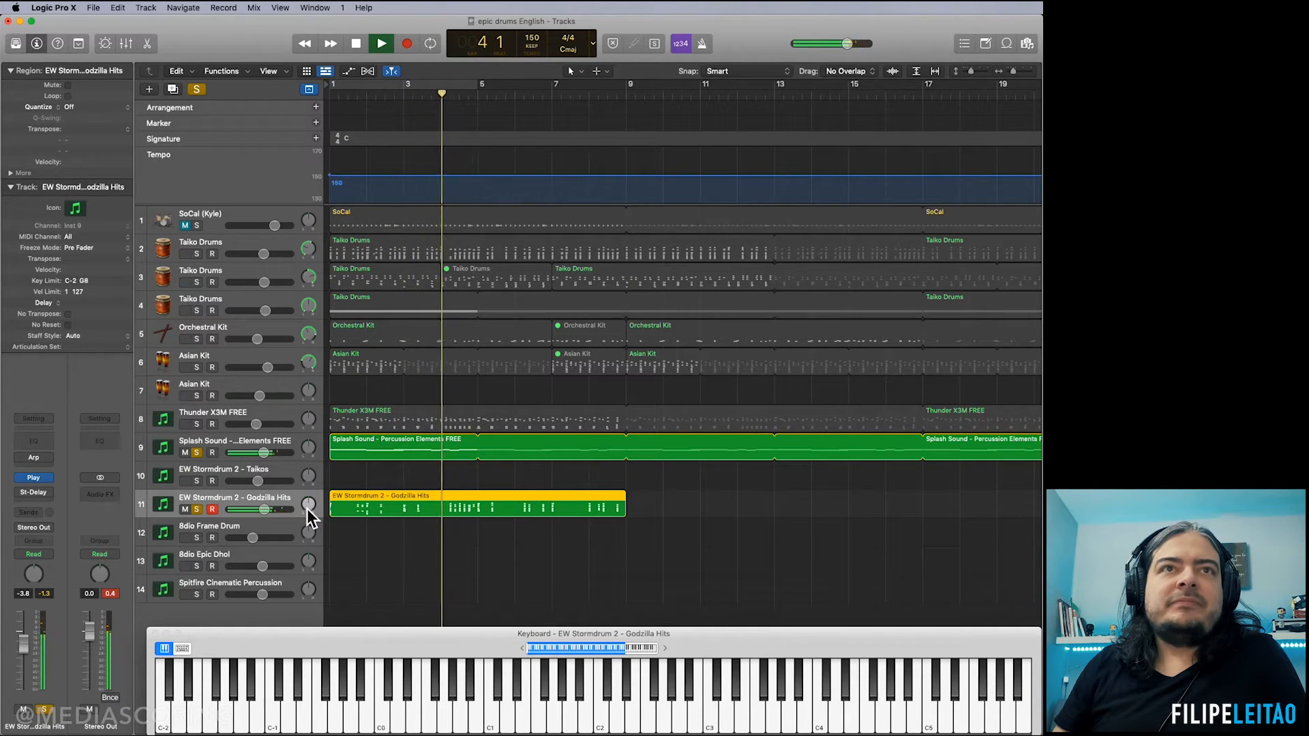
Step: Add Thunder X3M to the soloed tracks and set Godzilla Hits' volume to -5.7 during playback
{"action": "left_click", "coordinate": [197, 424]}
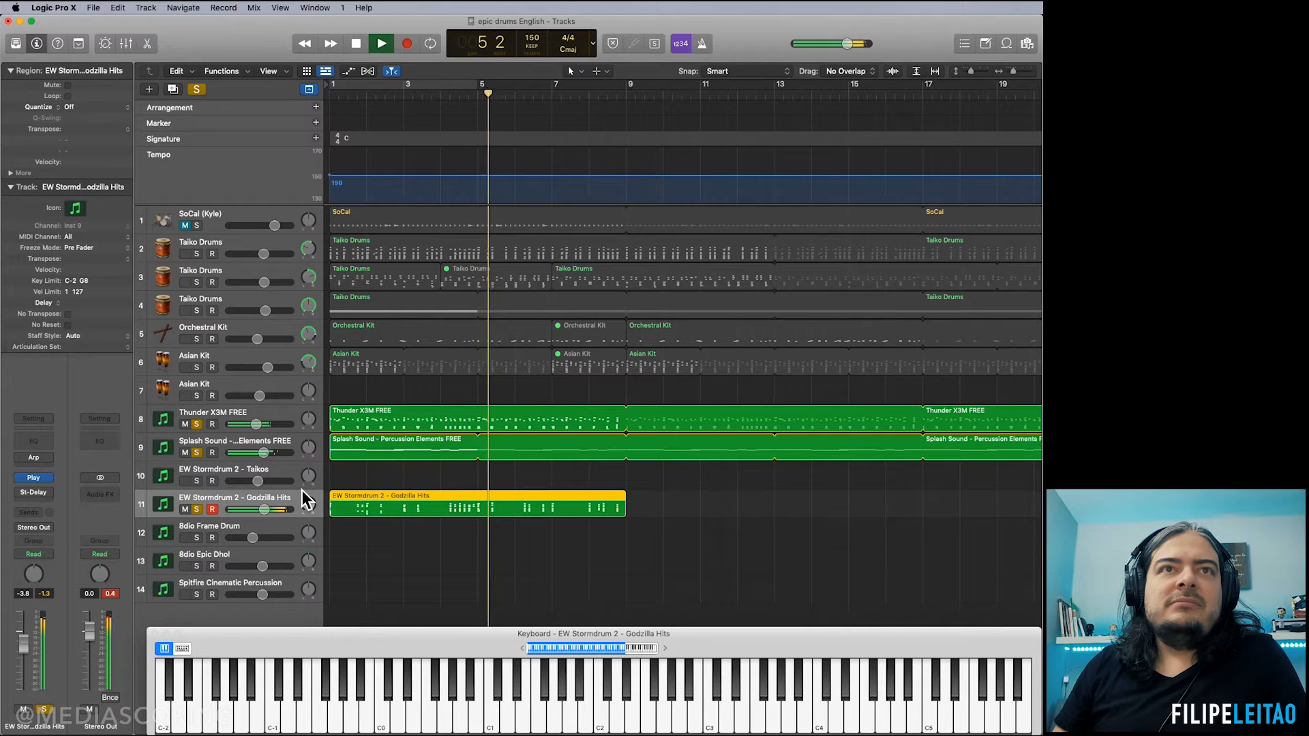
{"action": "left_click_drag", "start_coordinate": [263, 510], "coordinate": [252, 513]}
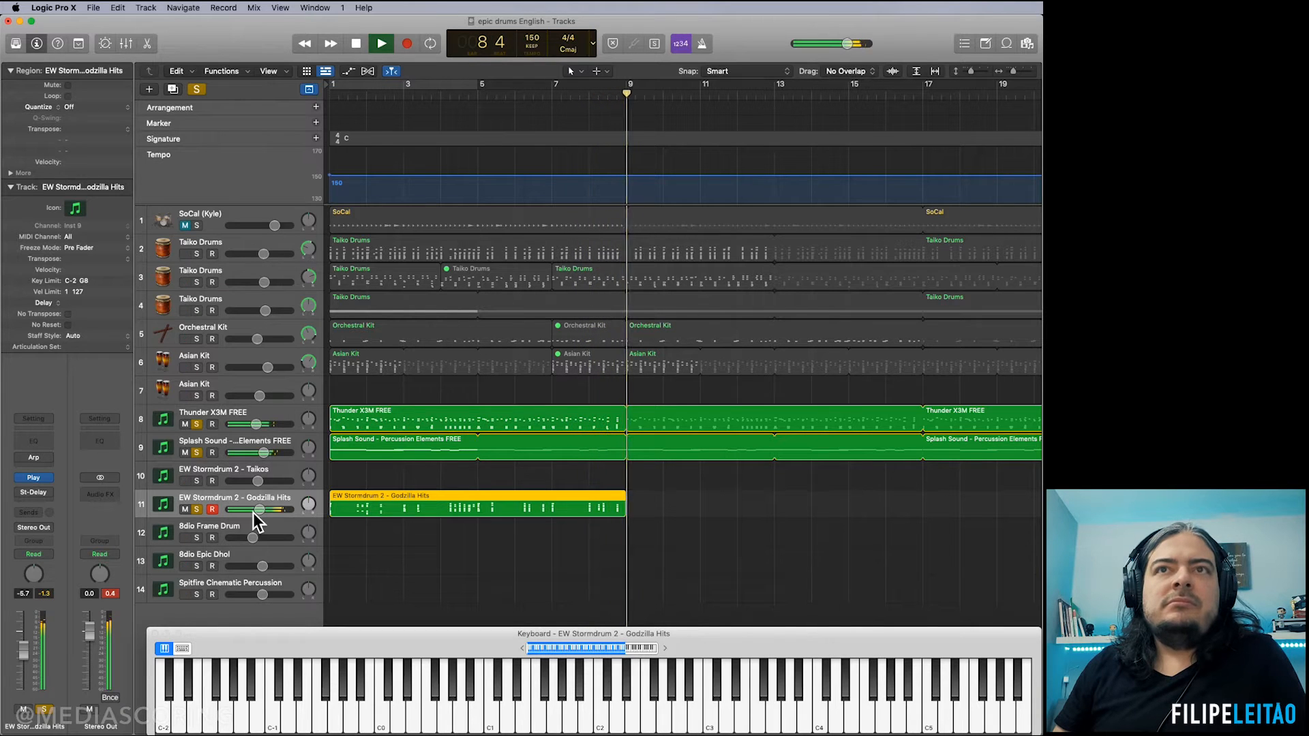
{"action": "key", "text": "space"}
Step: Loop the Godzilla Hits region and clear the solos on the Thunder X3M, Splash Sound and Godzilla Hits tracks
{"action": "left_click", "coordinate": [538, 501]}
{"action": "key", "text": "l"}
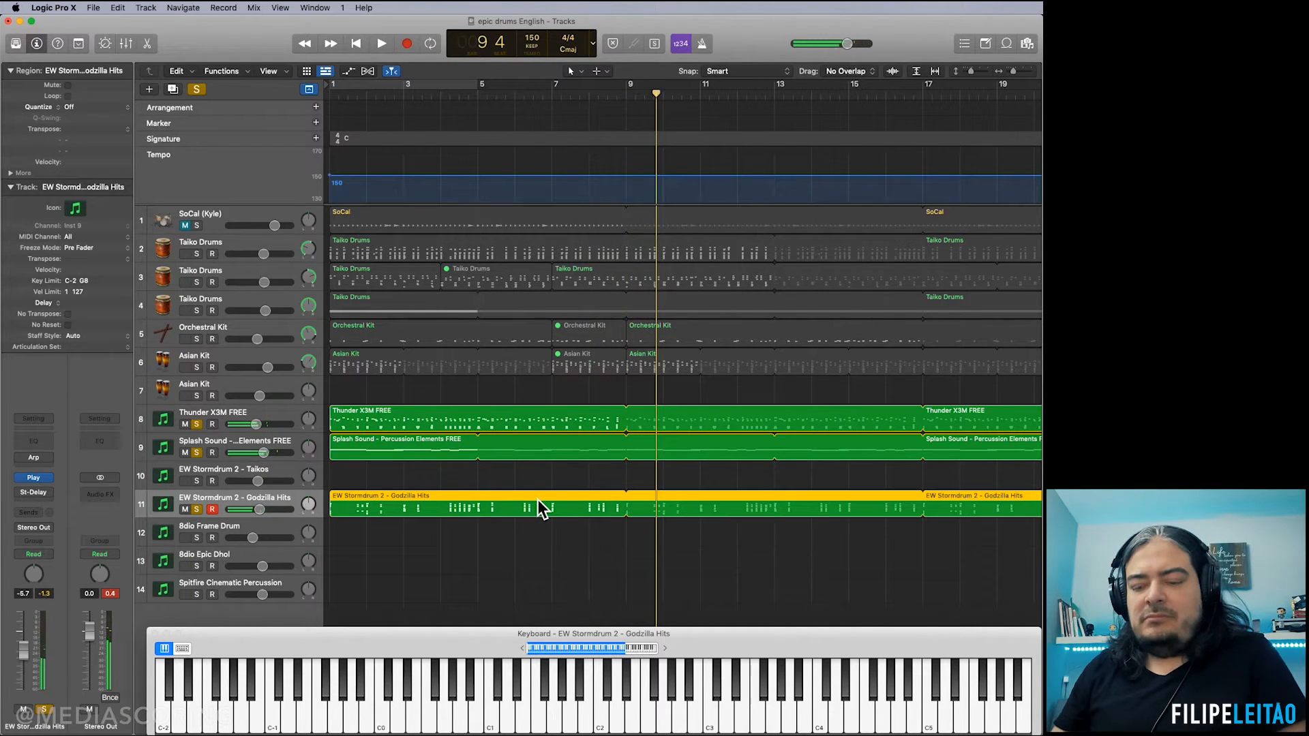
{"action": "scroll", "coordinate": [538, 501], "scroll_direction": "right", "scroll_amount": 1}
{"action": "left_click", "coordinate": [197, 424]}
{"action": "left_click", "coordinate": [196, 453]}
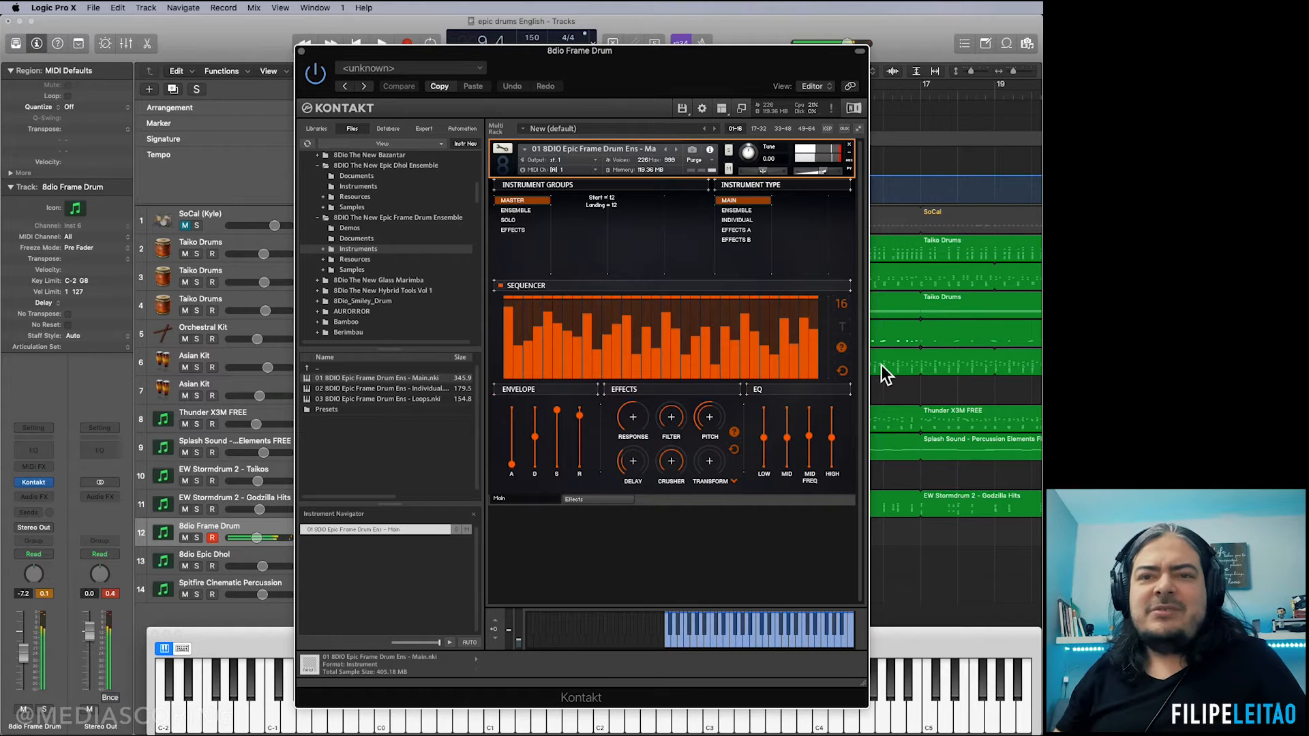
Step: Close the 8dio Frame Drum instrument and record a soloed Frame Drum part from bar 1 to bar 9
{"action": "left_click", "coordinate": [302, 52]}
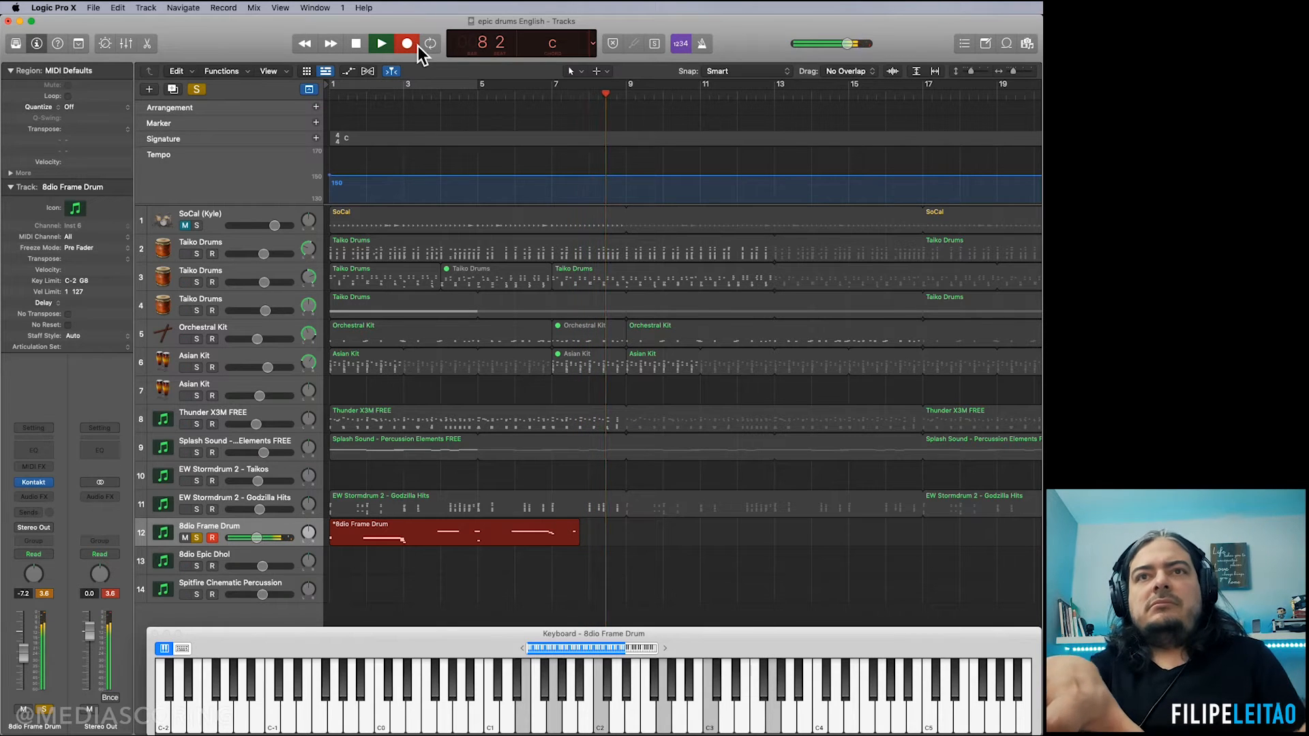
{"action": "key", "text": "space"}
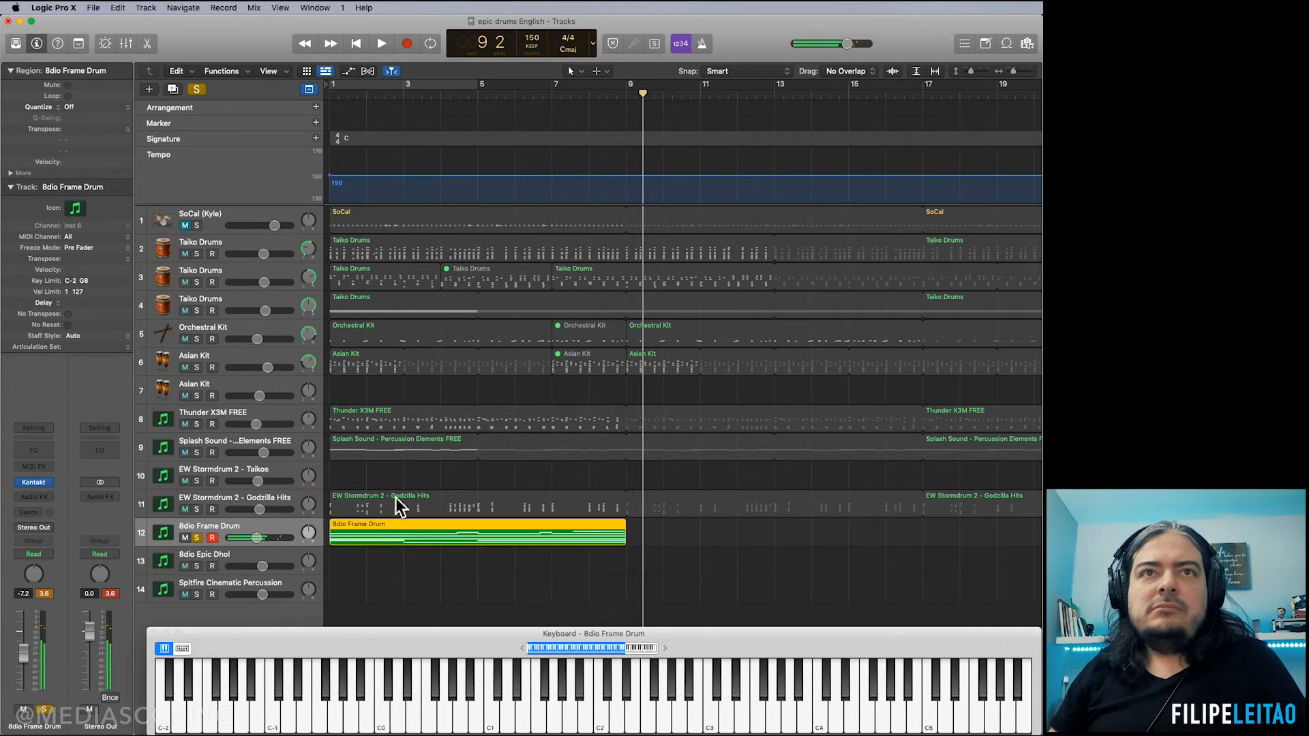
Step: Quantize the long notes throughout the 8dio Frame Drum region to 1/16 notes in the Piano Roll
{"action": "double_click", "coordinate": [411, 537]}
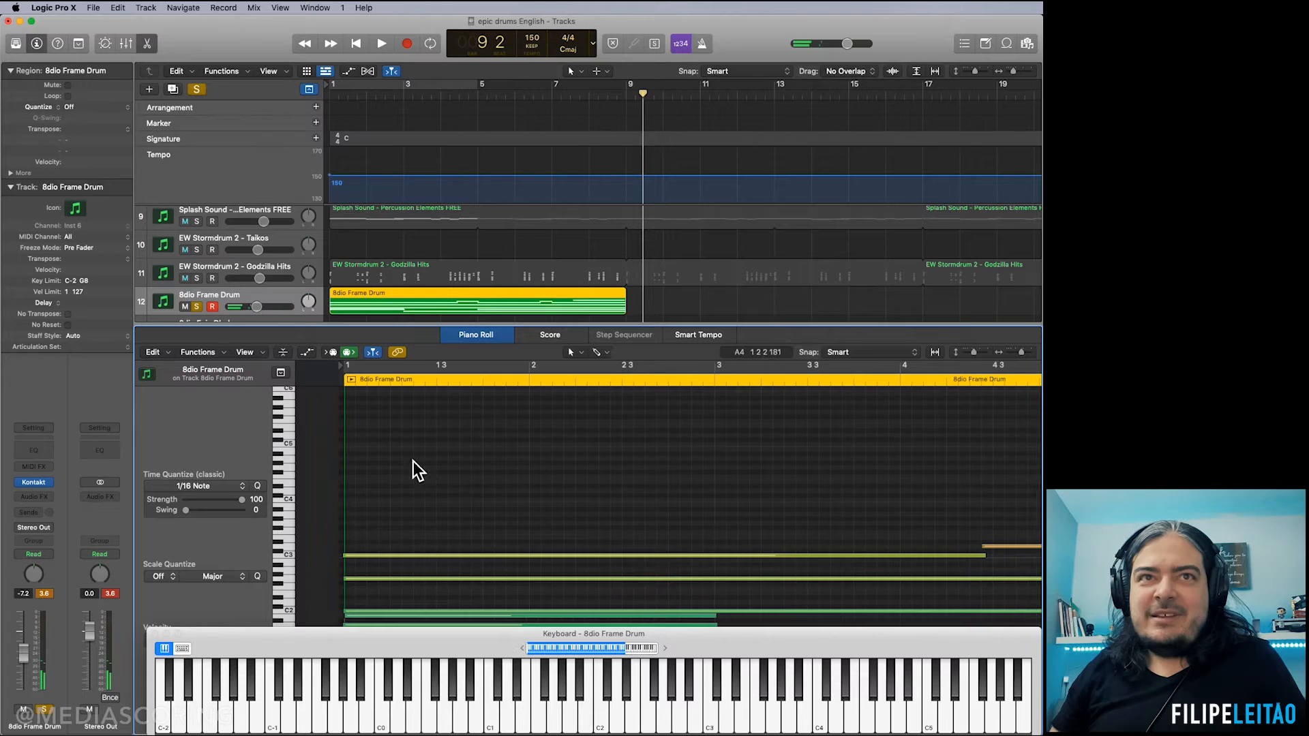
{"action": "left_click_drag", "start_coordinate": [375, 414], "coordinate": [838, 590]}
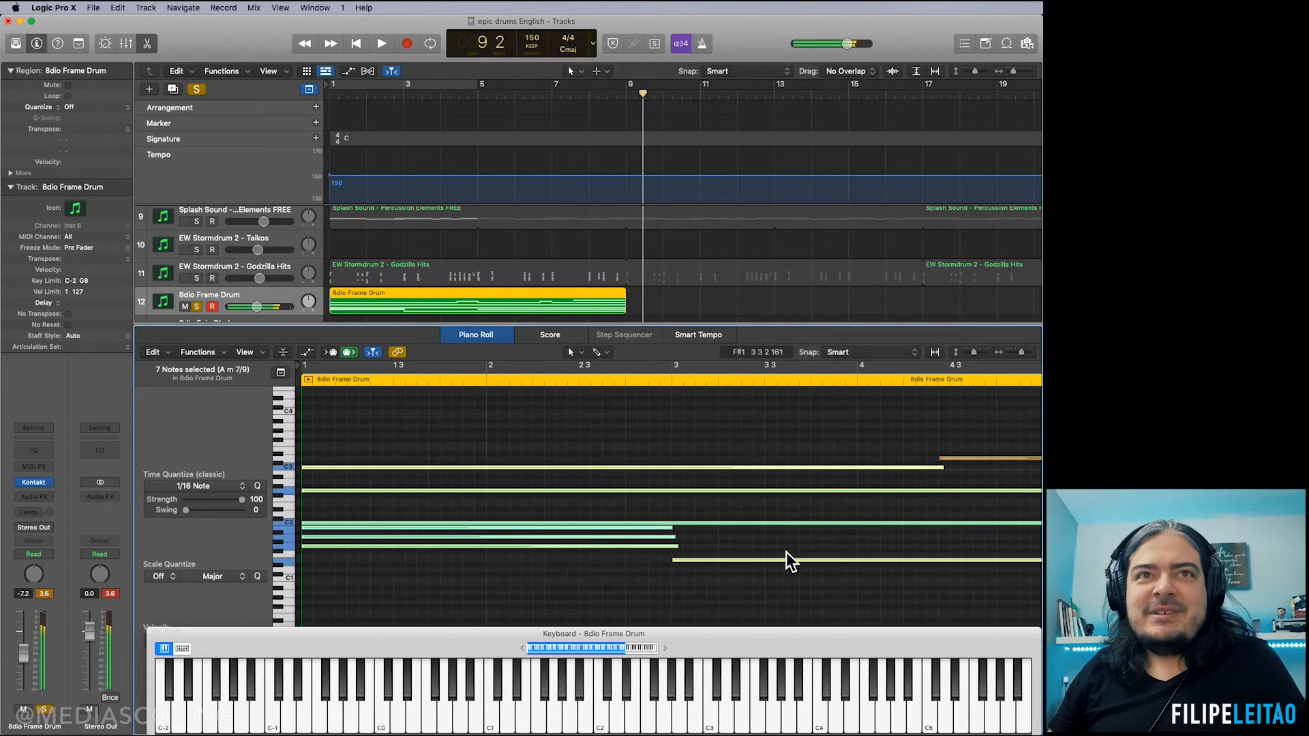
{"action": "scroll", "coordinate": [787, 557], "scroll_direction": "right", "scroll_amount": 10}
{"action": "left_click_drag", "start_coordinate": [531, 408], "coordinate": [1023, 605]}
{"action": "scroll", "coordinate": [941, 576], "scroll_direction": "right", "scroll_amount": 15}
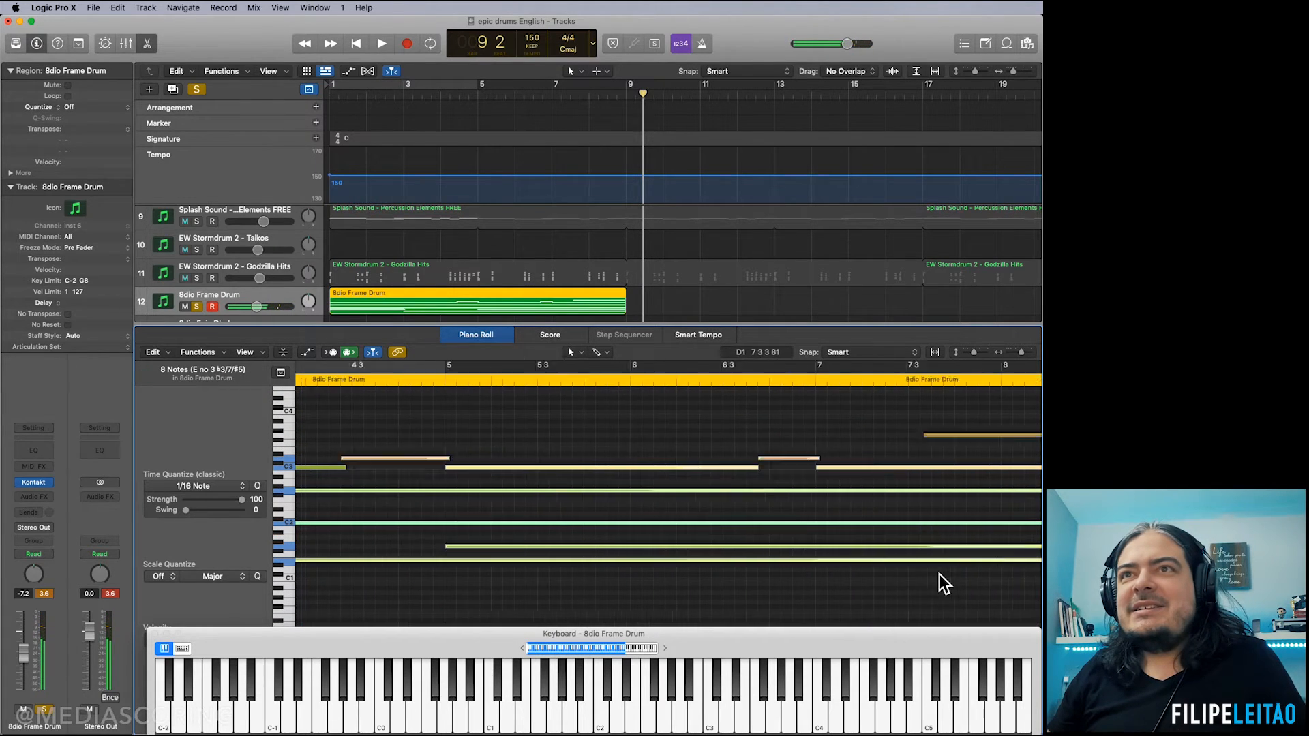
{"action": "left_click_drag", "start_coordinate": [447, 407], "coordinate": [513, 452]}
{"action": "key", "text": "q"}
{"action": "left_click", "coordinate": [491, 402]}
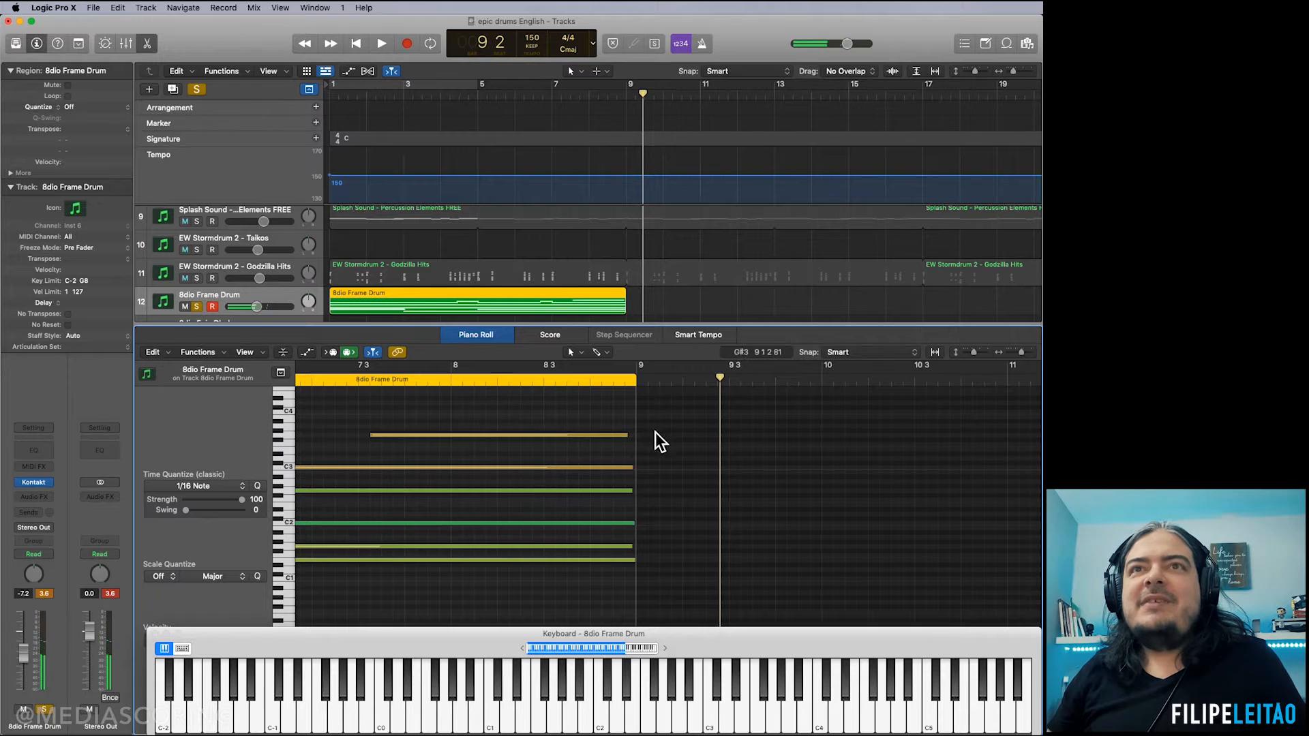
Step: Add a long Frame Drum note at bar 9, at the pitch of the preceding highest note, and play it
{"action": "left_click", "coordinate": [635, 452]}
{"action": "left_click_drag", "start_coordinate": [624, 439], "coordinate": [639, 442]}
{"action": "left_click", "coordinate": [666, 455]}
{"action": "left_click", "coordinate": [641, 438], "text": "super"}
{"action": "scroll", "coordinate": [751, 434], "scroll_direction": "right", "scroll_amount": 4}
{"action": "left_click", "coordinate": [427, 382]}
{"action": "key", "text": "space"}
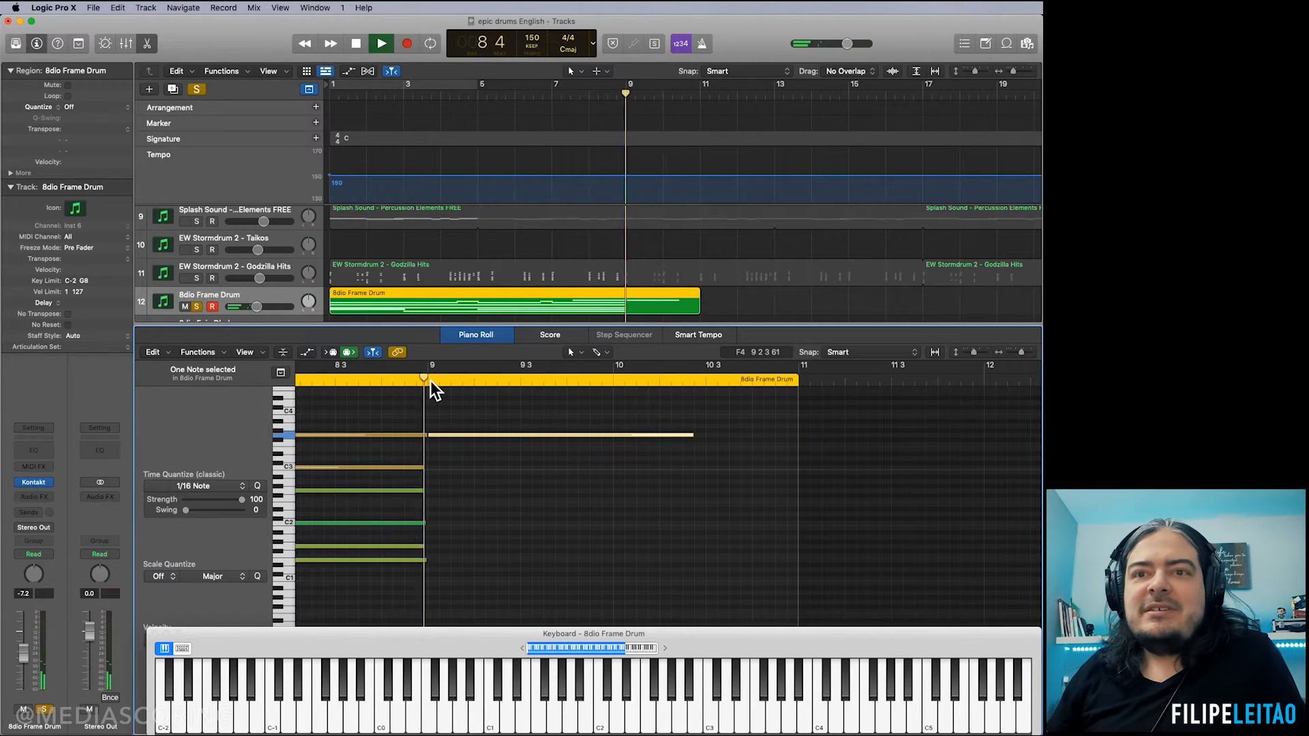
{"action": "scroll", "coordinate": [620, 447], "scroll_direction": "right", "scroll_amount": 1}
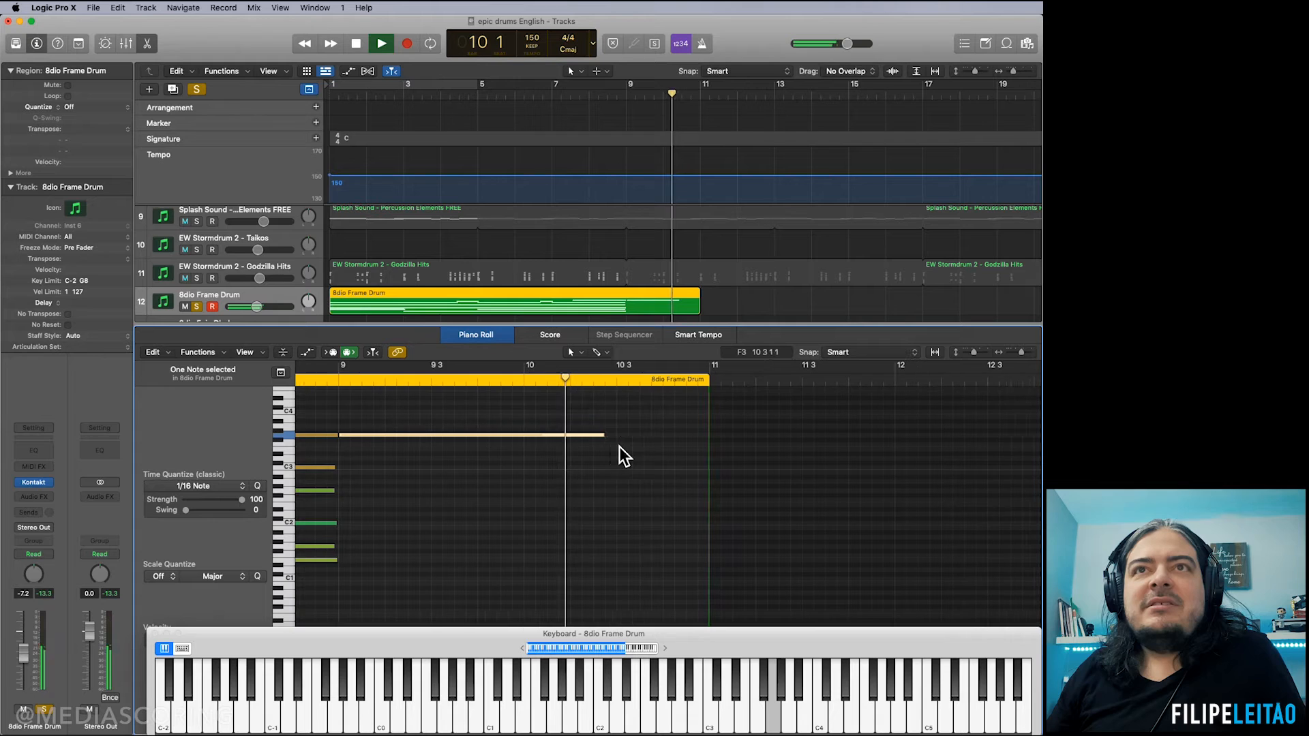
Step: Add a descending run of five short Frame Drum notes, starting with F3 at 10 4 1 1 and a length of 0 0 2 0
{"action": "key", "text": "super+z"}
{"action": "left_click", "coordinate": [659, 444]}
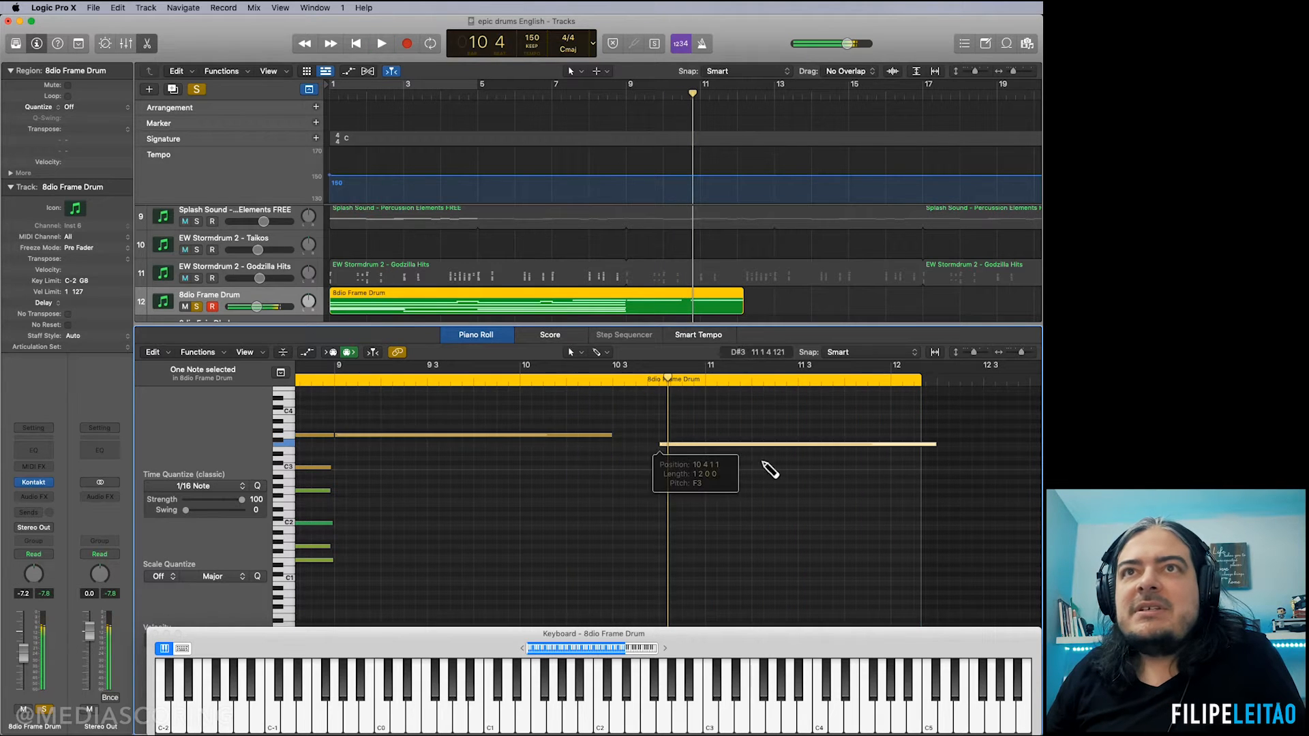
{"action": "left_click_drag", "start_coordinate": [935, 454], "coordinate": [693, 464]}
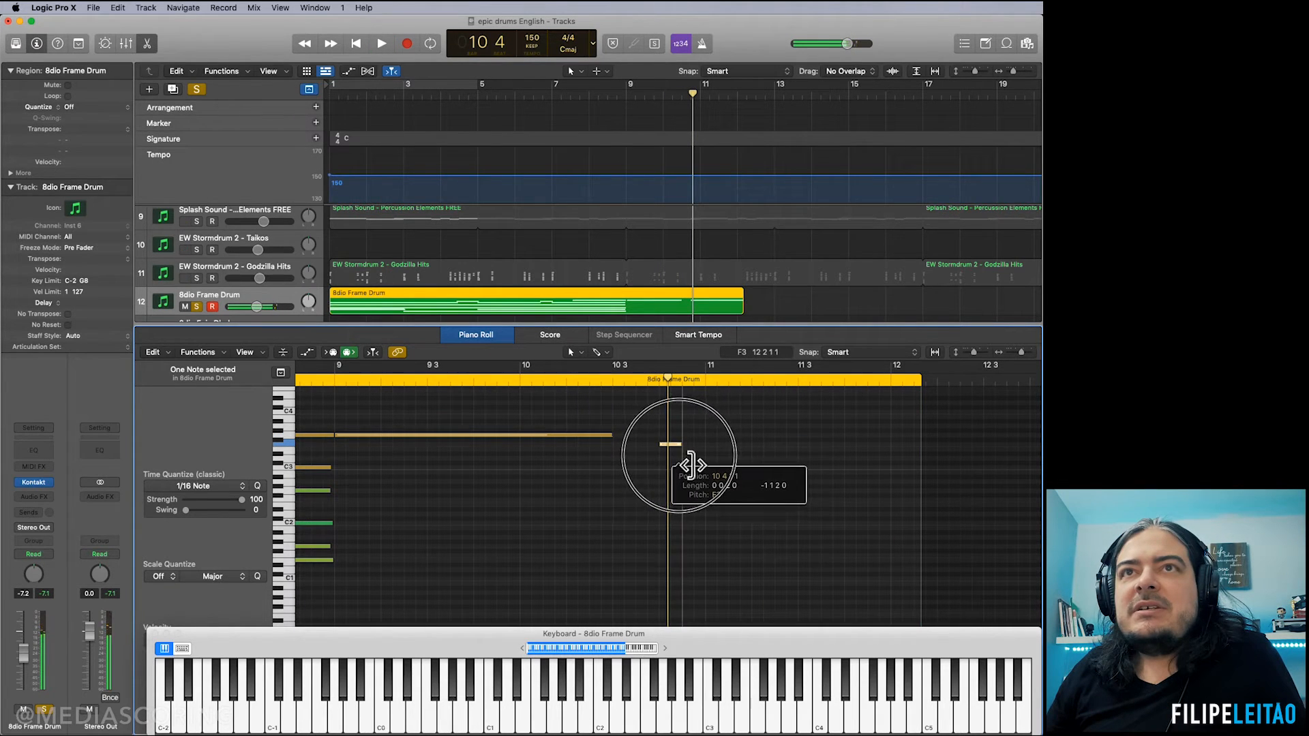
{"action": "left_click", "coordinate": [673, 458]}
{"action": "left_click", "coordinate": [674, 471]}
{"action": "left_click", "coordinate": [685, 486]}
{"action": "left_click", "coordinate": [697, 495]}
Step: Add a note about one bar long at bar 11 after the descending run, and play the phrase
{"action": "left_click_drag", "start_coordinate": [737, 491], "coordinate": [905, 501]}
{"action": "double_click", "coordinate": [327, 369]}
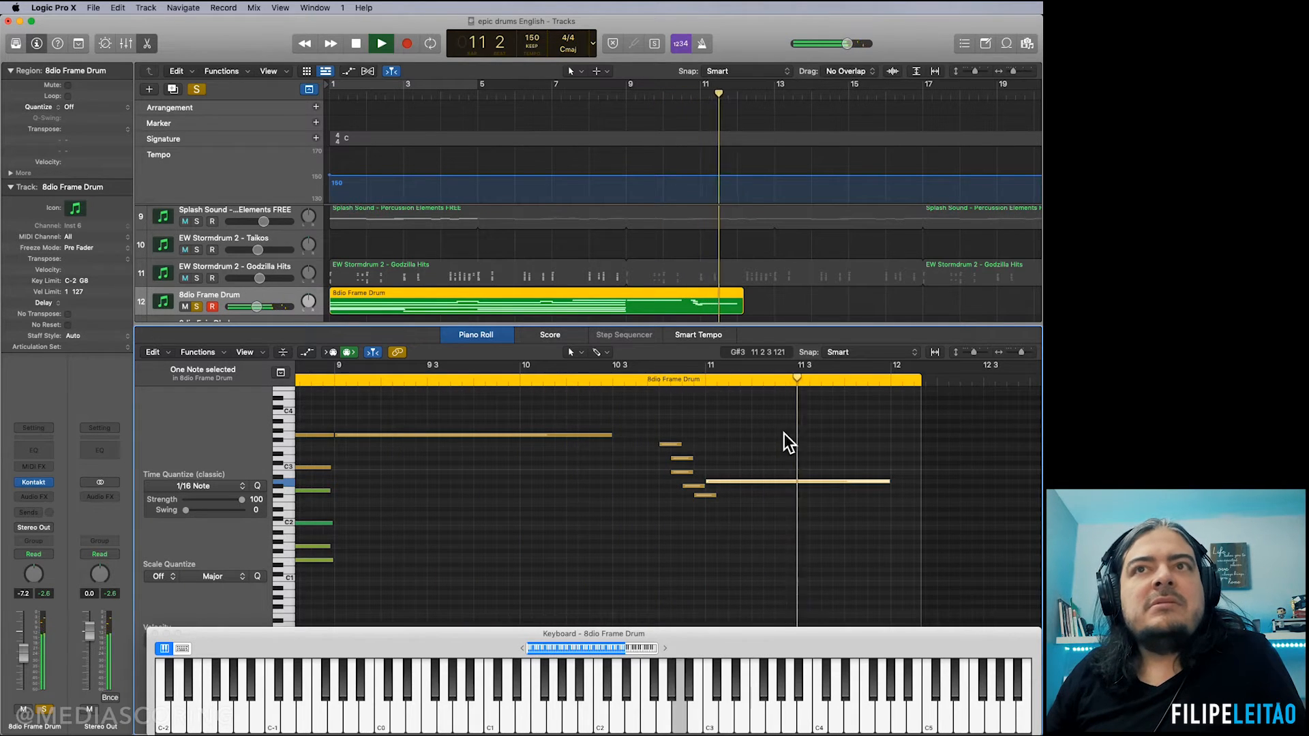
{"action": "key", "text": "space"}
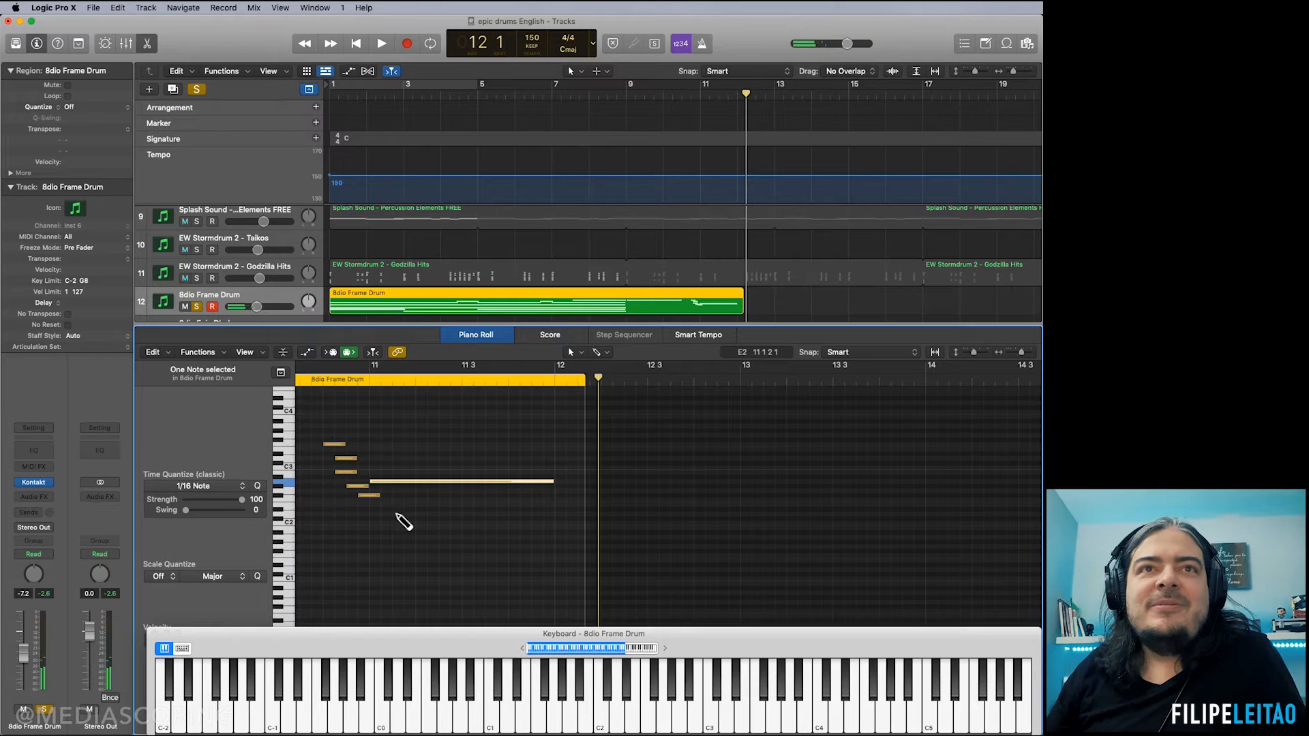
Step: Add a short low note at bar 11 and extend the Frame Drum region's end to about beat 4 of bar 13
{"action": "left_click", "coordinate": [387, 513]}
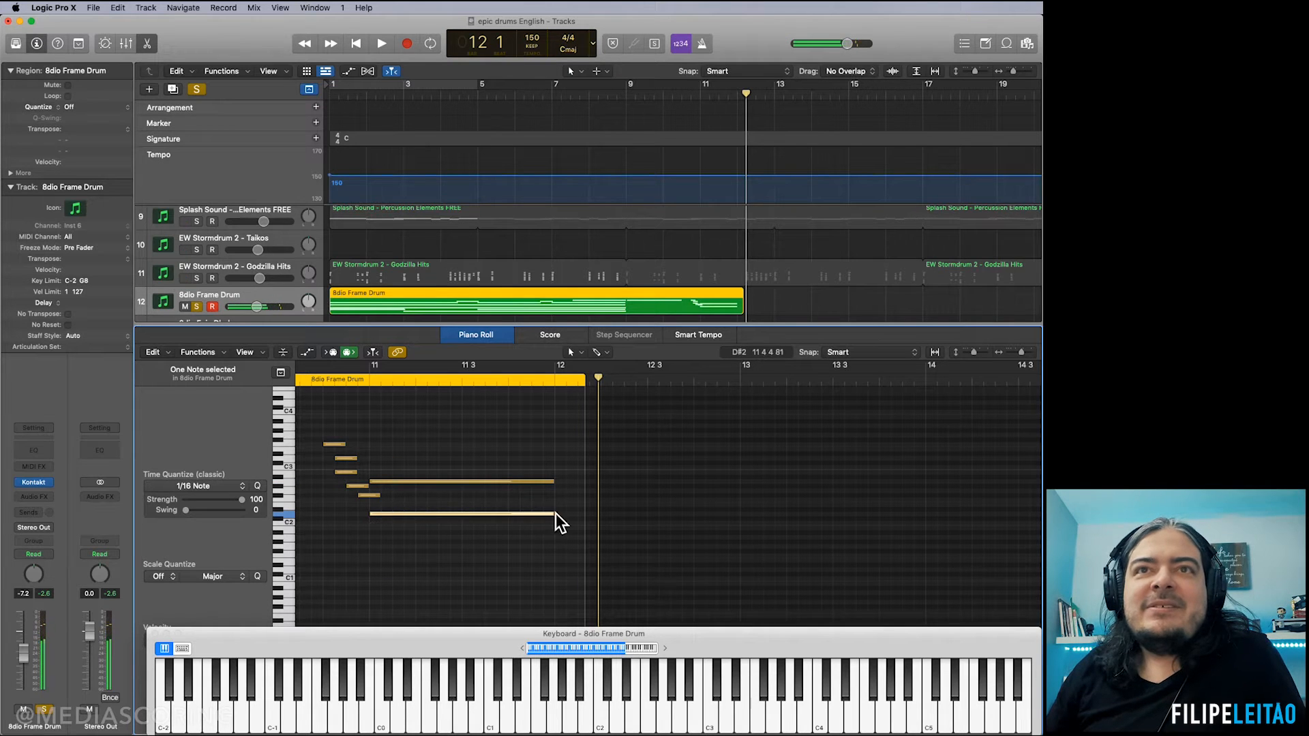
{"action": "left_click_drag", "start_coordinate": [557, 514], "coordinate": [380, 516]}
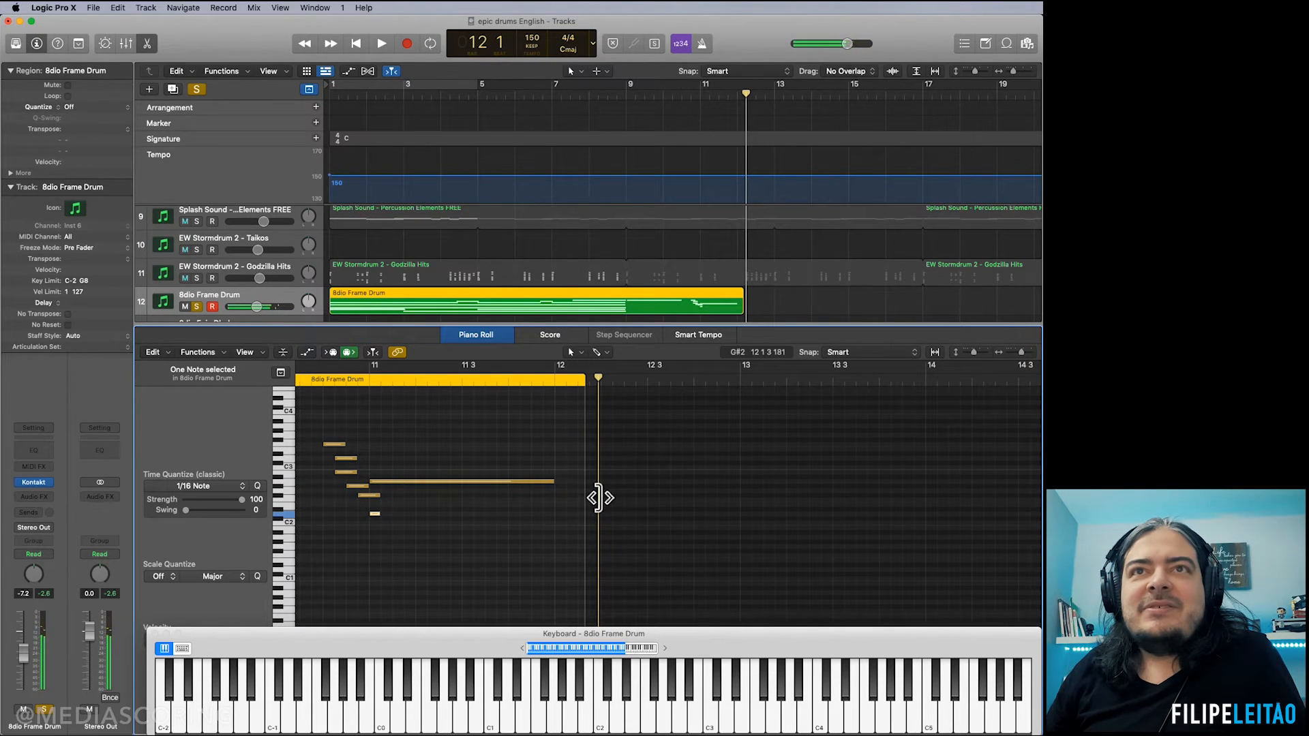
{"action": "left_click_drag", "start_coordinate": [598, 498], "coordinate": [891, 499]}
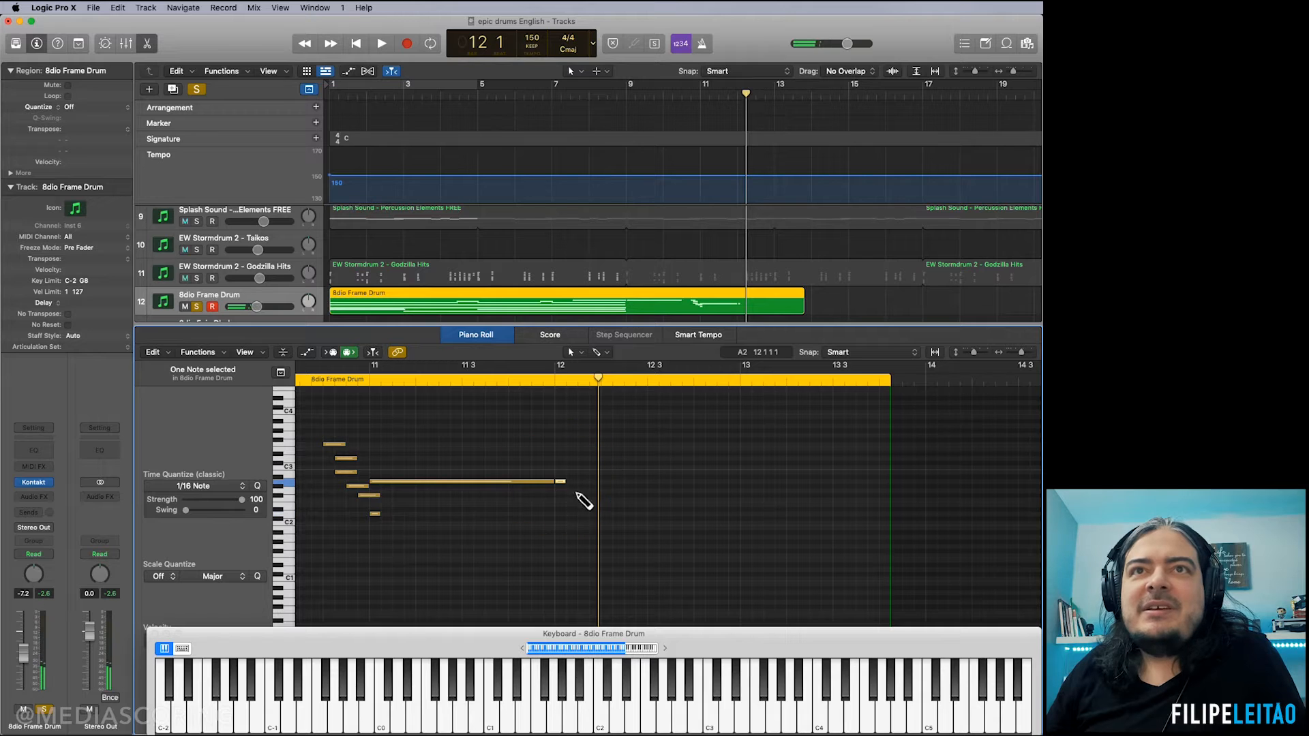
Step: Stack three notes at bar 12, the highest at A2, and lengthen them all to about one bar
{"action": "left_click", "coordinate": [565, 518]}
{"action": "left_click", "coordinate": [566, 556]}
{"action": "left_click_drag", "start_coordinate": [585, 478], "coordinate": [753, 564]}
Step: Add four staggered notes of length 0 1 1 0 through bar 12, above the two lower long notes
{"action": "left_click", "coordinate": [625, 505]}
{"action": "left_click_drag", "start_coordinate": [636, 510], "coordinate": [601, 504]}
{"action": "left_click_drag", "start_coordinate": [775, 502], "coordinate": [653, 520]}
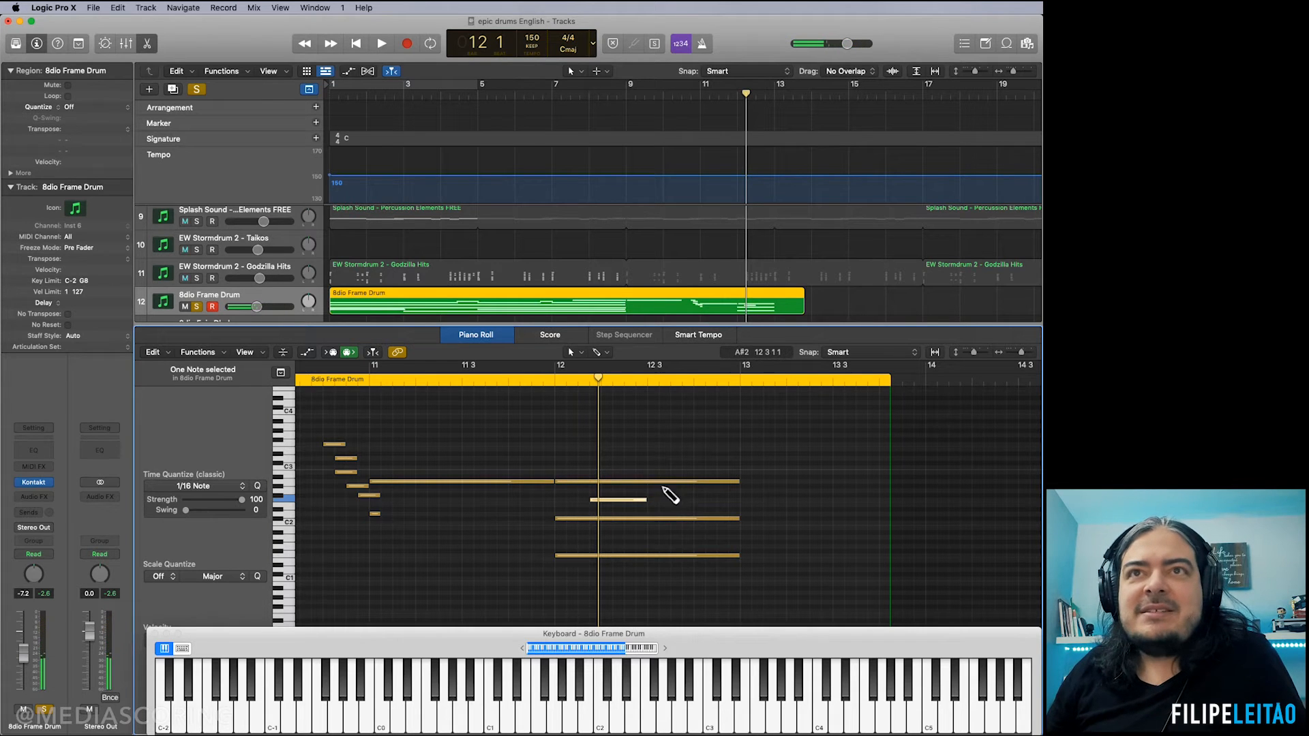
{"action": "left_click", "coordinate": [653, 503]}
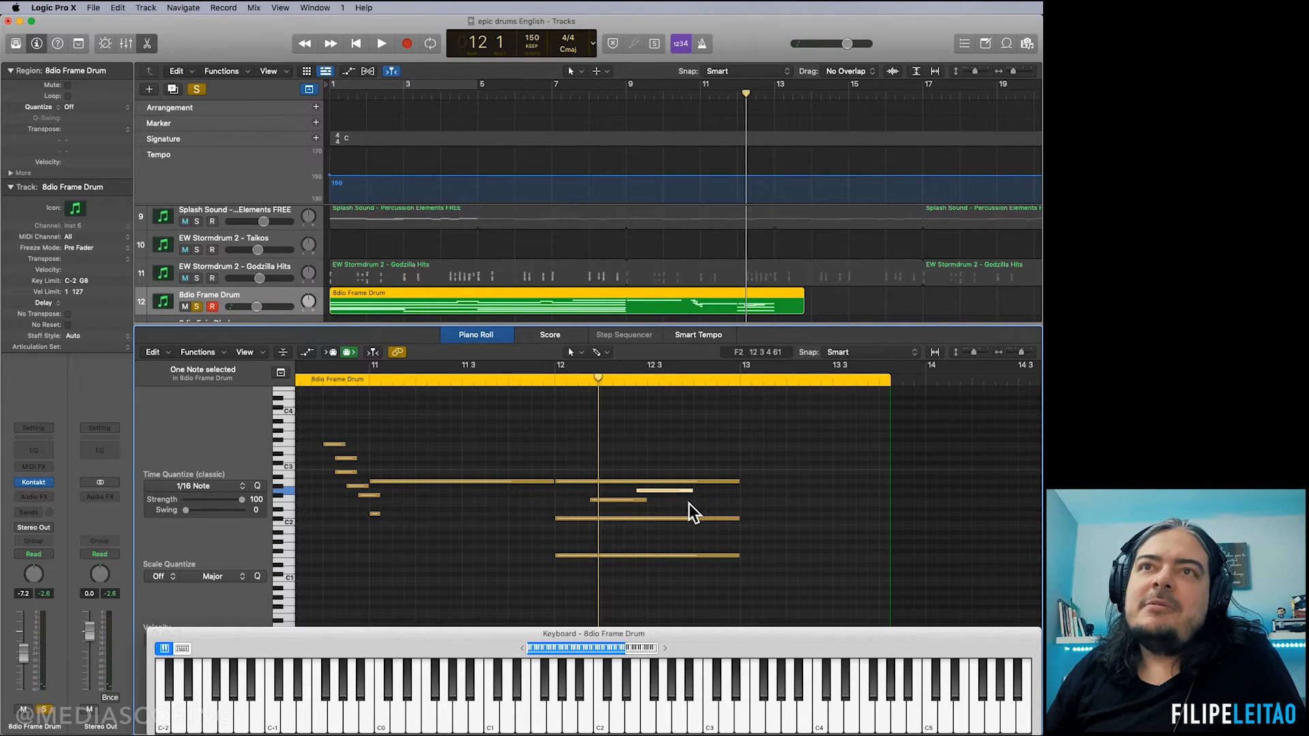
{"action": "left_click", "coordinate": [689, 503], "text": "super"}
{"action": "left_click", "coordinate": [735, 499], "text": "super"}
Step: Finish the bar 12 fill with C3, A#2 and G1 at 12 4 4 1 and A#1 at 12 4 2 1
{"action": "left_click", "coordinate": [750, 480], "text": "super"}
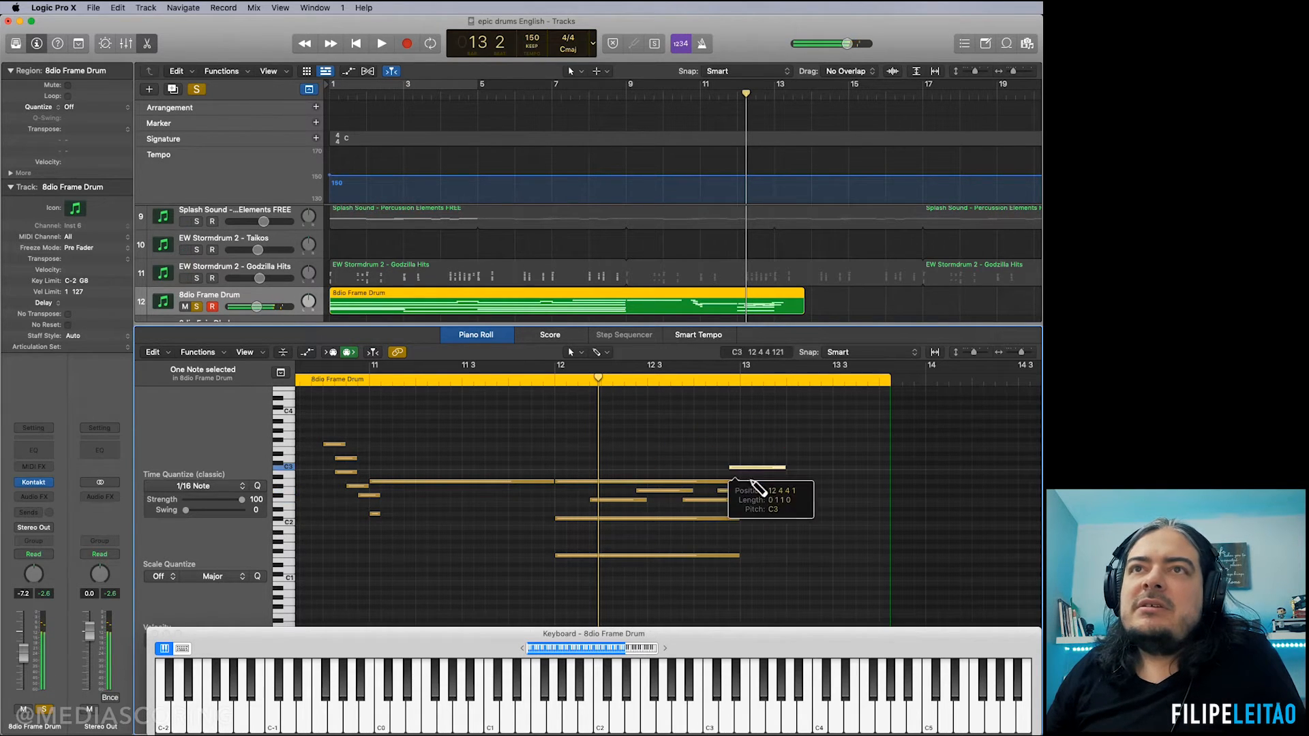
{"action": "left_click", "coordinate": [751, 484], "text": "super"}
{"action": "key", "text": "super+z"}
{"action": "left_click", "coordinate": [746, 488], "text": "super"}
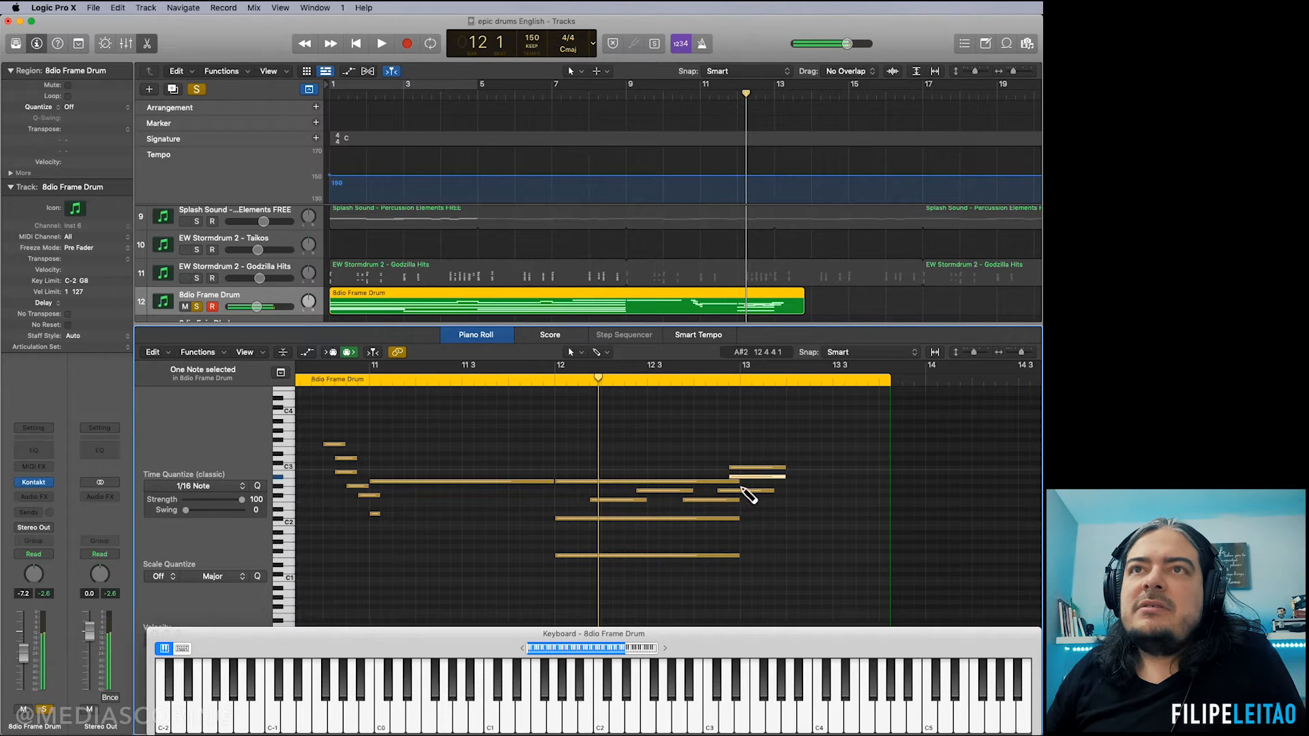
{"action": "left_click", "coordinate": [712, 532], "text": "super"}
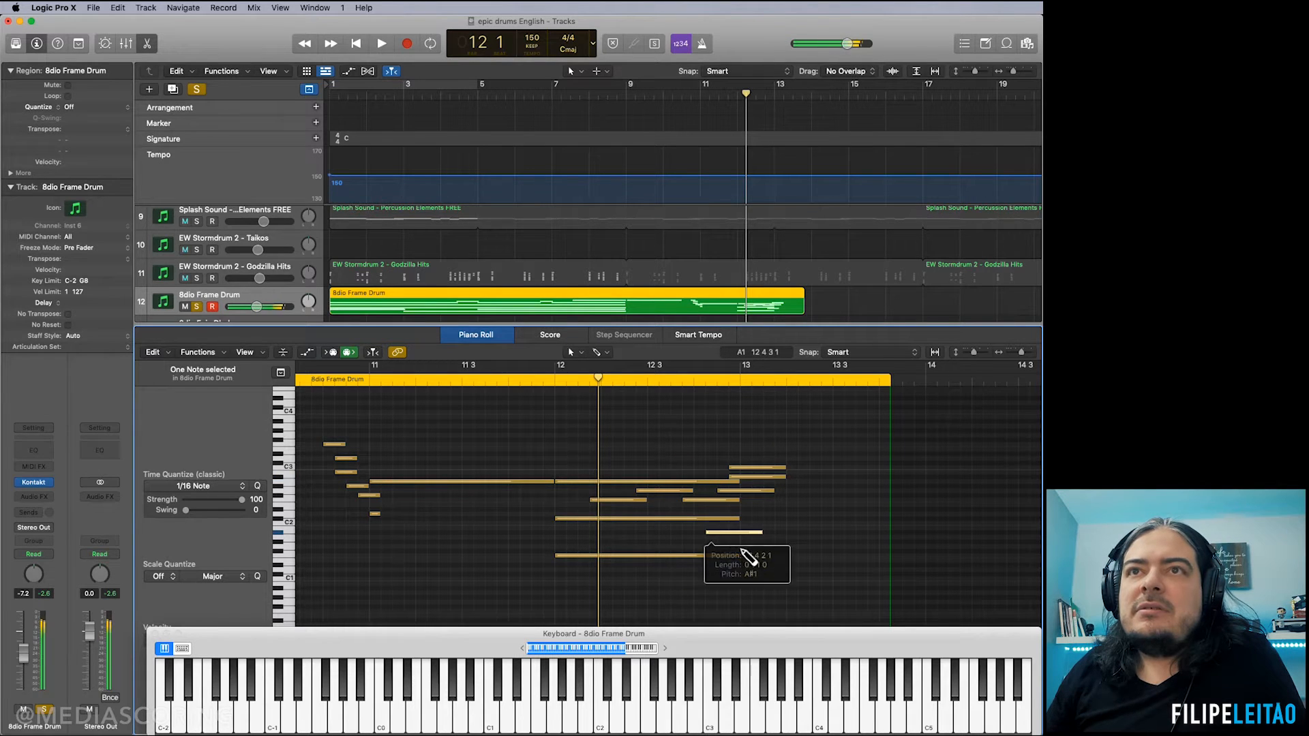
{"action": "left_click", "coordinate": [735, 546], "text": "super"}
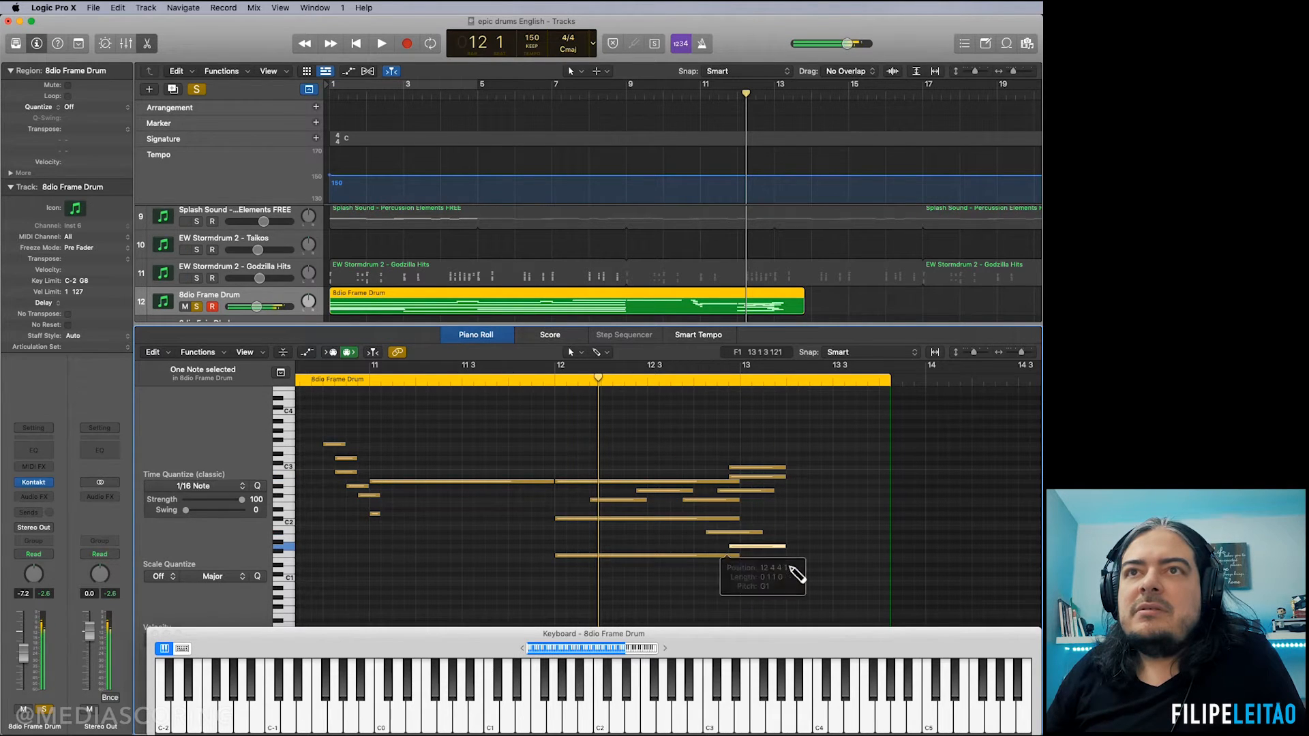
Step: Play the new phrase from bar 12, stop playback and close the Piano Roll
{"action": "double_click", "coordinate": [553, 383]}
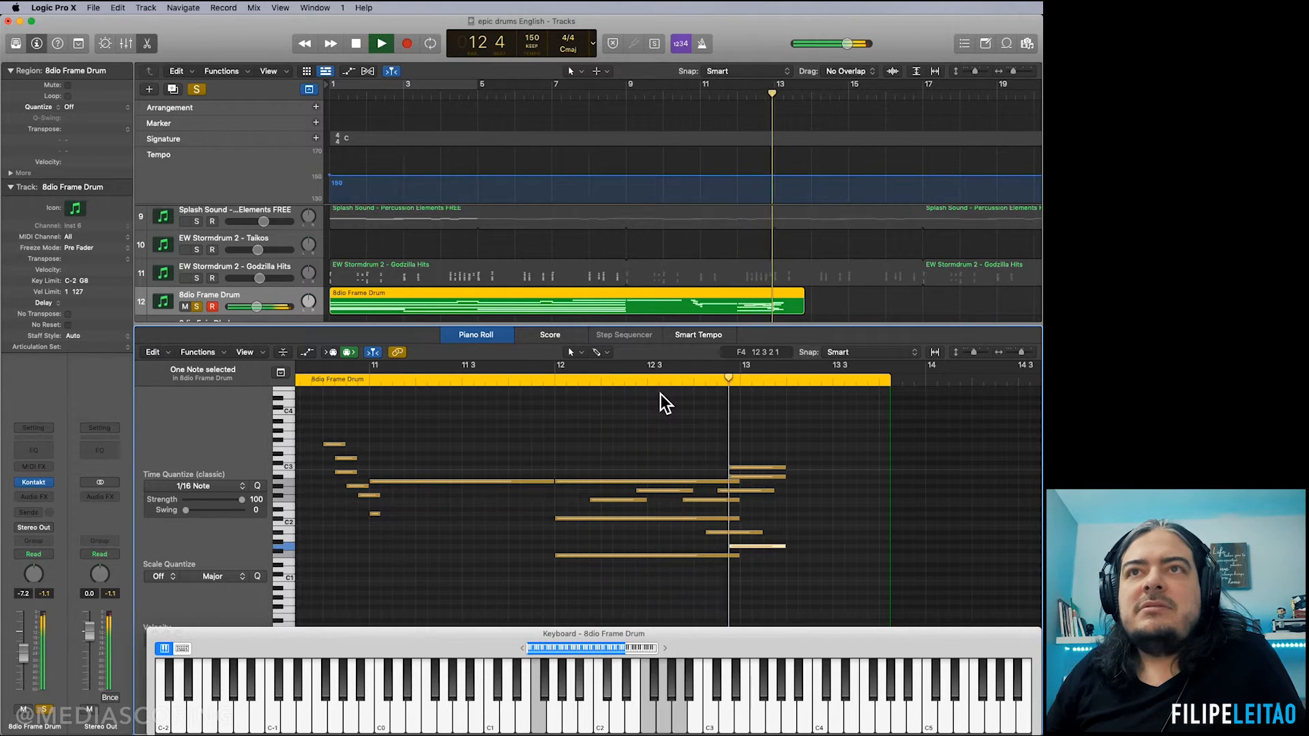
{"action": "key", "text": "space"}
{"action": "key", "text": "p"}
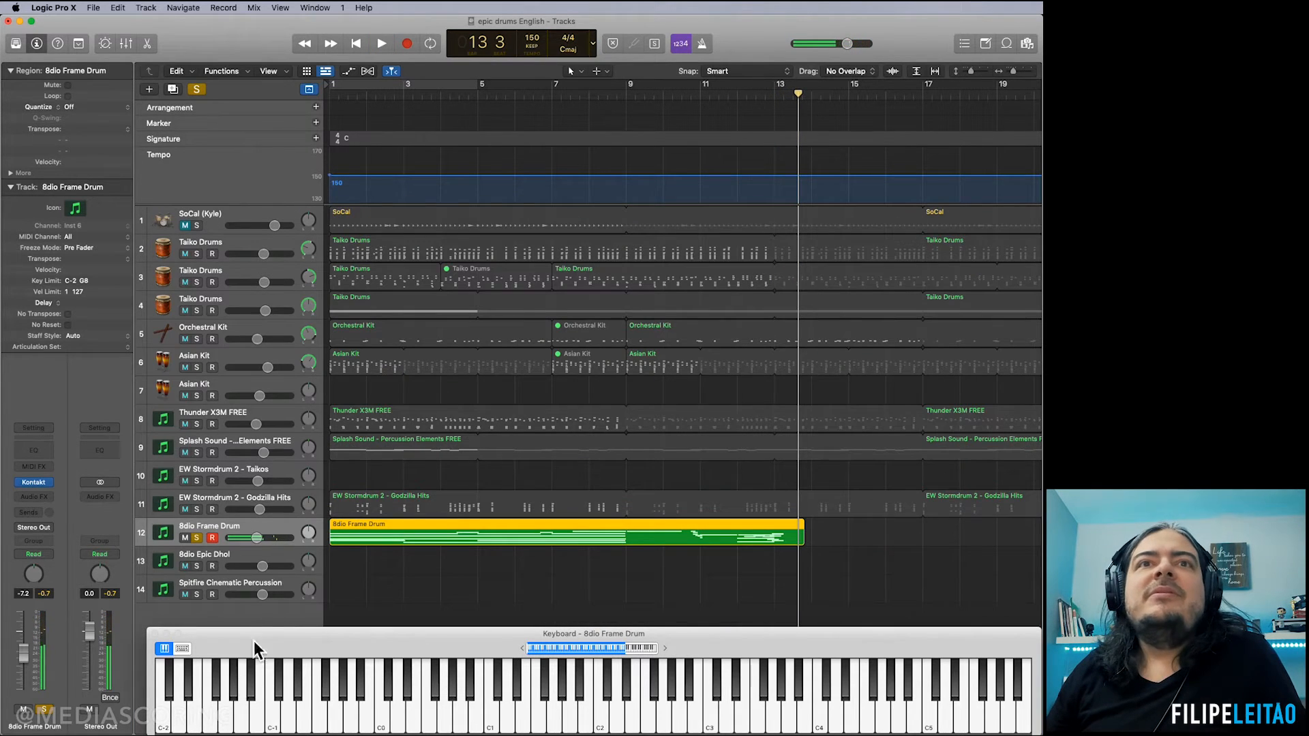
Step: Solo Godzilla Hits together with the Frame Drum, play from the start and lower the Frame Drum volume to -12.6 dB
{"action": "left_click_drag", "start_coordinate": [257, 538], "coordinate": [253, 538]}
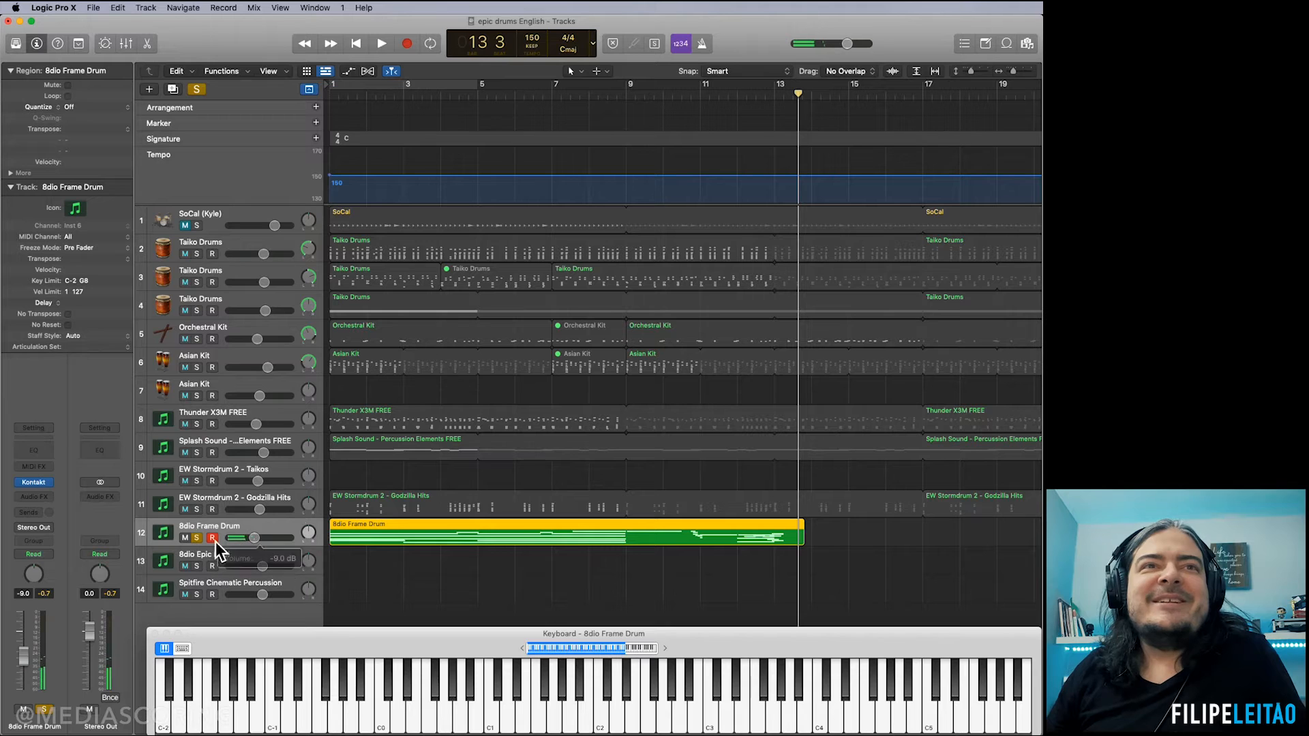
{"action": "left_click", "coordinate": [198, 511]}
{"action": "key", "text": "Return"}
{"action": "key", "text": "space"}
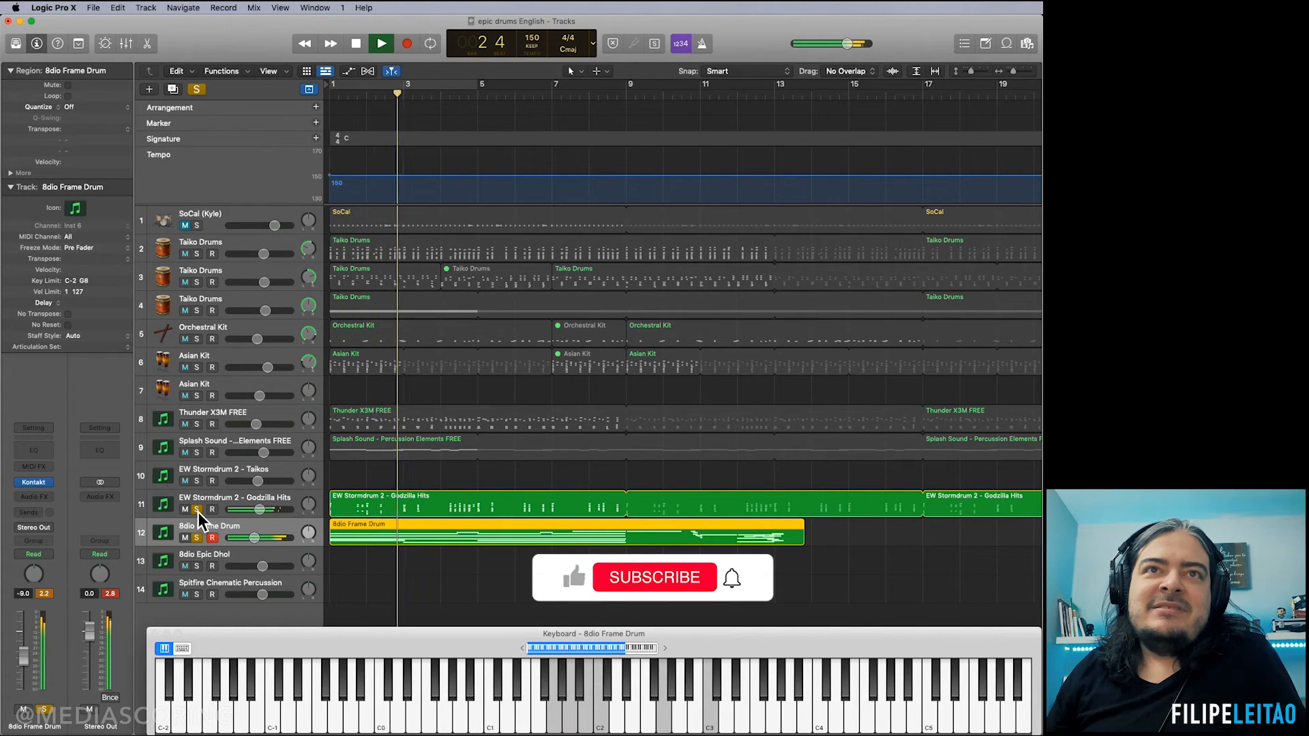
{"action": "left_click_drag", "start_coordinate": [253, 538], "coordinate": [249, 538]}
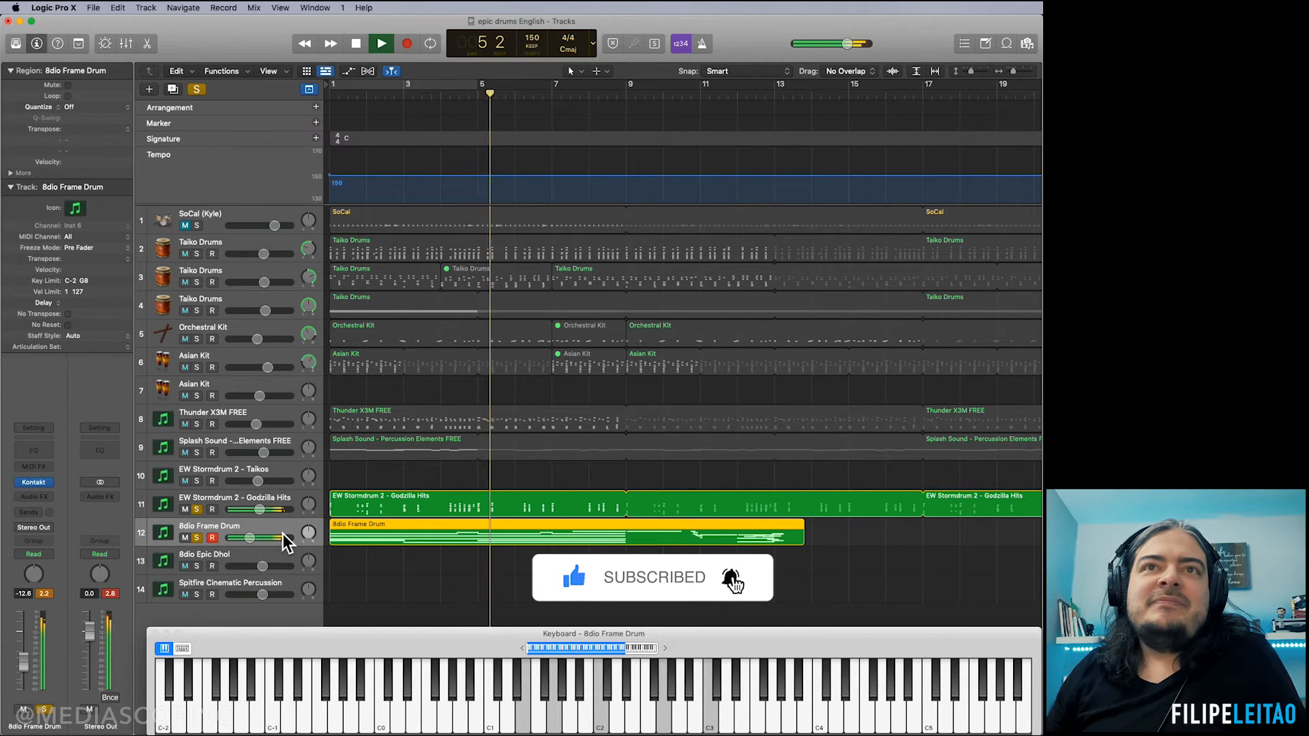
Step: Switch the Frame Drum channel to Stereo Pan and set its pan to -13
{"action": "right_click", "coordinate": [37, 578]}
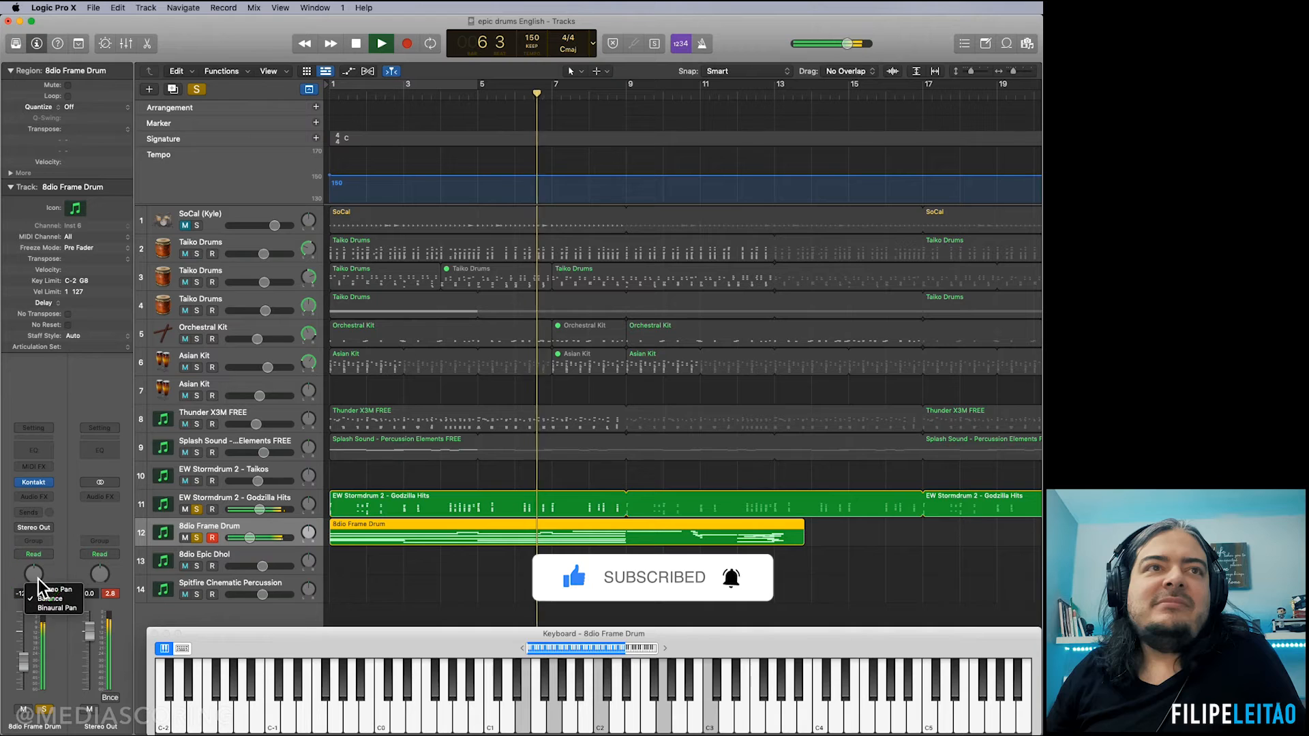
{"action": "left_click", "coordinate": [45, 589]}
{"action": "left_click_drag", "start_coordinate": [40, 575], "coordinate": [37, 557]}
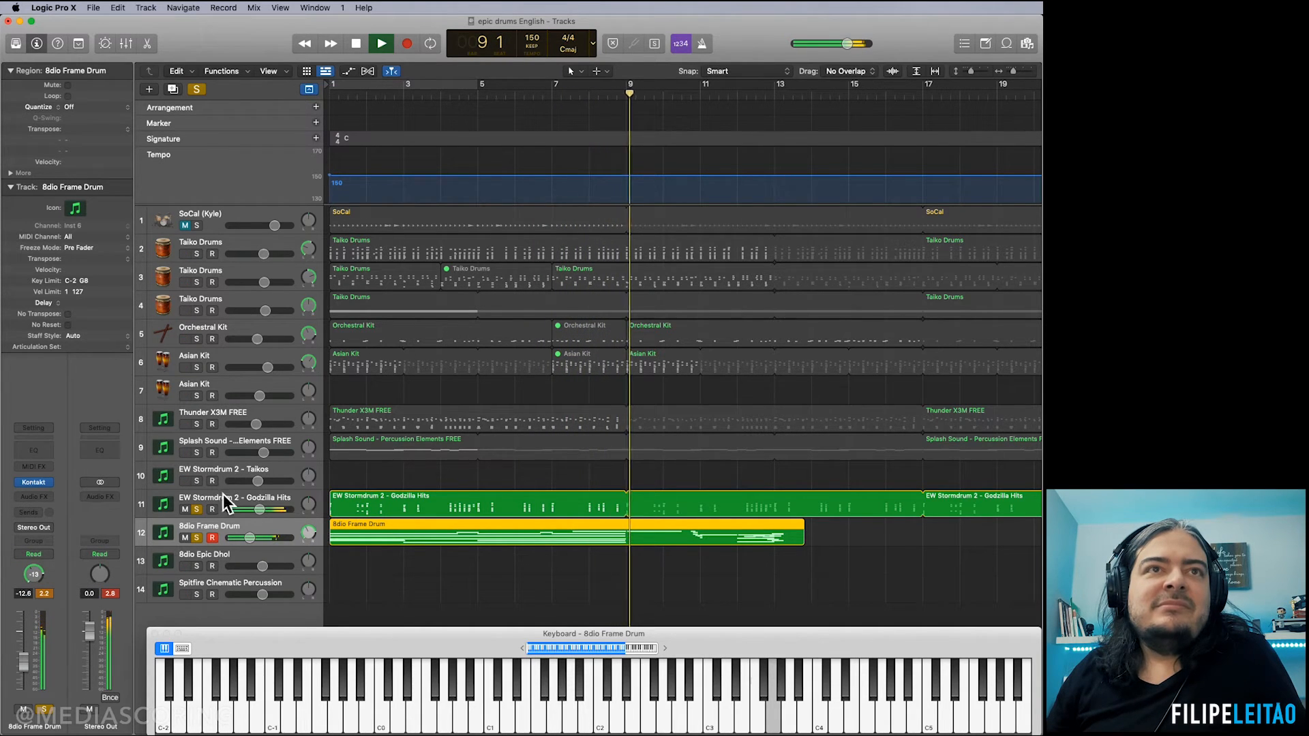
Step: Switch the Stormdrum 2 Godzilla Hits channel to Stereo Pan, set its pan to +15 and stop playback
{"action": "left_click", "coordinate": [223, 499]}
{"action": "right_click", "coordinate": [36, 579]}
{"action": "left_click", "coordinate": [46, 590]}
{"action": "left_click_drag", "start_coordinate": [35, 580], "coordinate": [36, 577]}
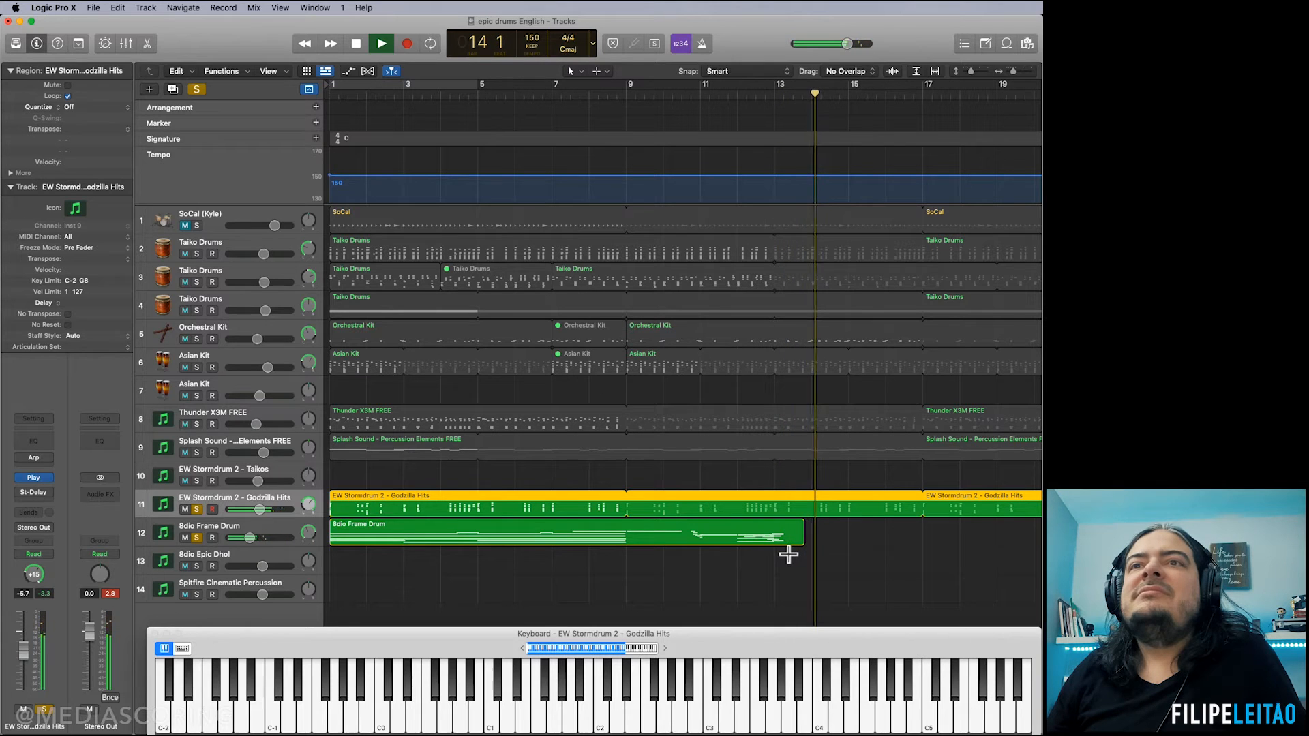
{"action": "key", "text": "space"}
Step: Remove the part of the Frame Drum region after bar 13, splitting the crossing notes, and loop the remaining region
{"action": "left_click_drag", "start_coordinate": [777, 550], "coordinate": [846, 546]}
{"action": "left_click", "coordinate": [846, 546]}
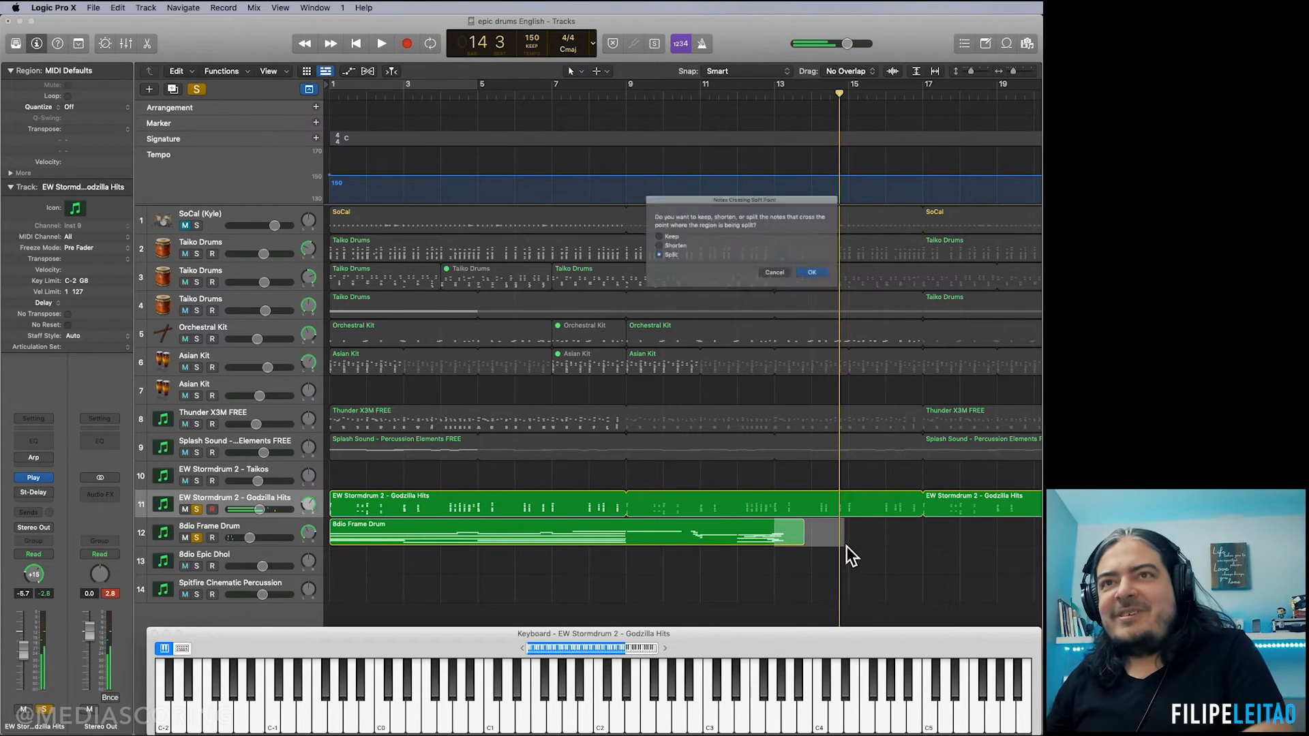
{"action": "left_click", "coordinate": [833, 280]}
{"action": "left_click", "coordinate": [747, 539]}
{"action": "key", "text": "l"}
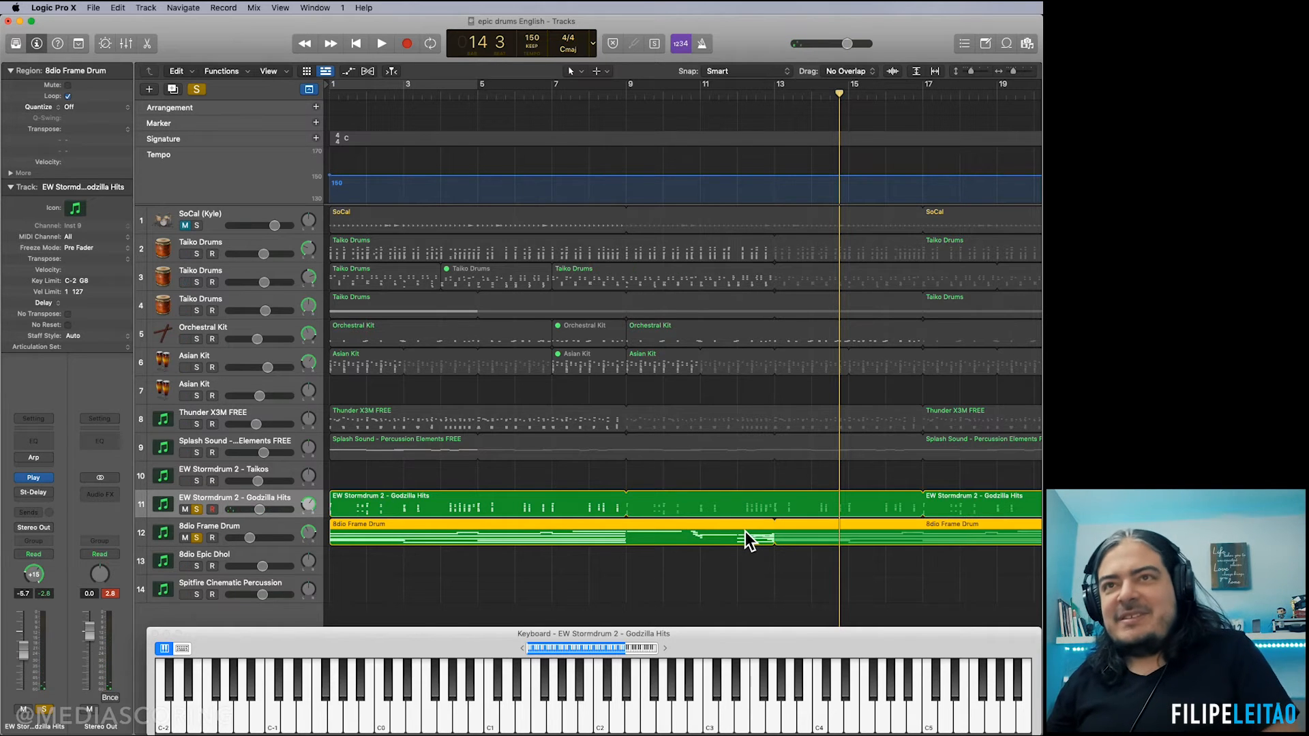
Step: Turn off solo on Godzilla Hits and the Frame Drum, and select the 8dio Epic Dhol track
{"action": "left_click", "coordinate": [198, 511]}
{"action": "left_click", "coordinate": [197, 538]}
{"action": "left_click", "coordinate": [204, 556]}
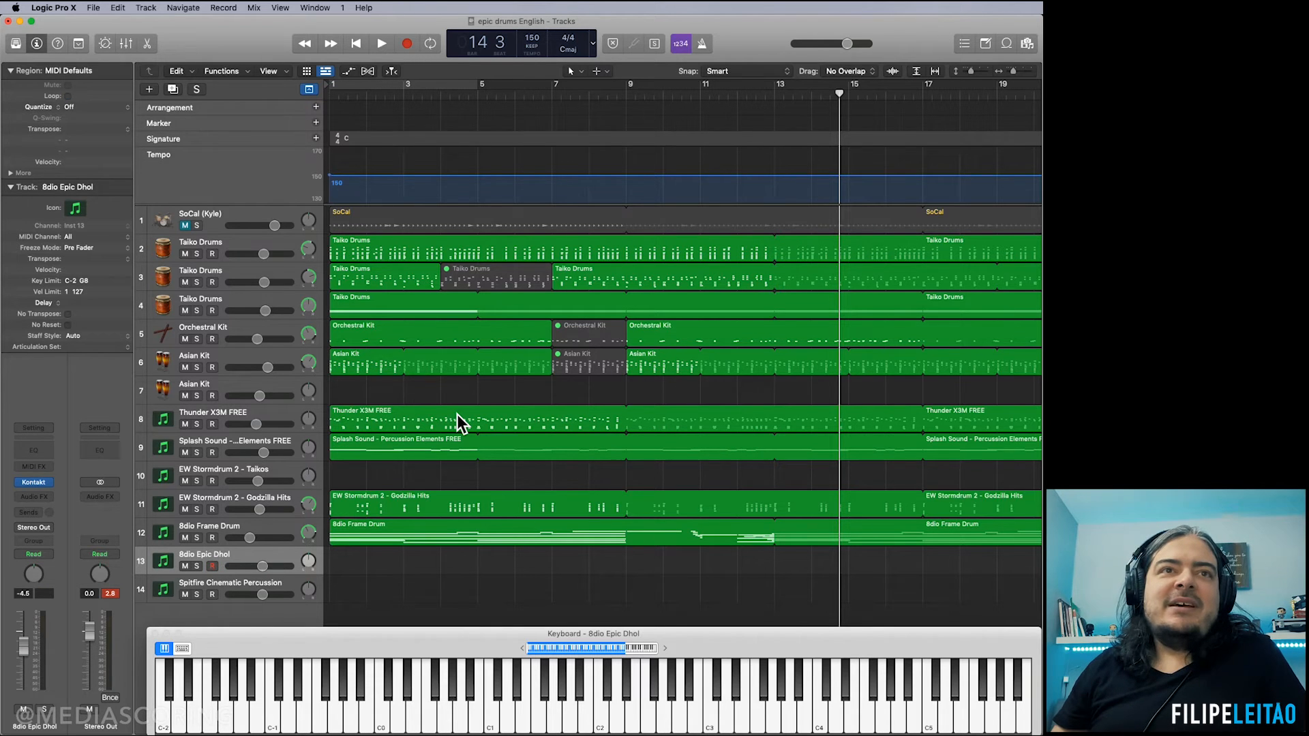
{"action": "left_click", "coordinate": [367, 527]}
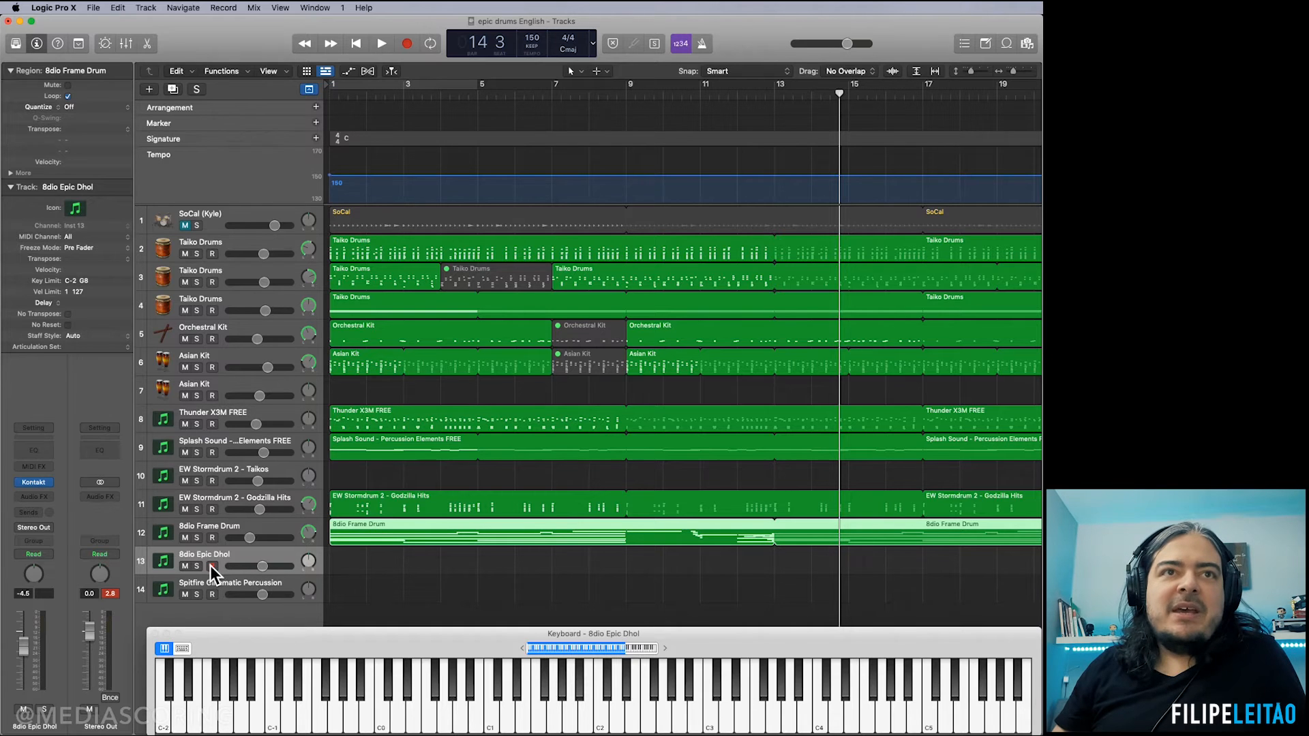
Step: Open the Epic Dhol's Kontakt instrument, audition its sounds and close the plug-in window
{"action": "mouse_move", "coordinate": [46, 486]}
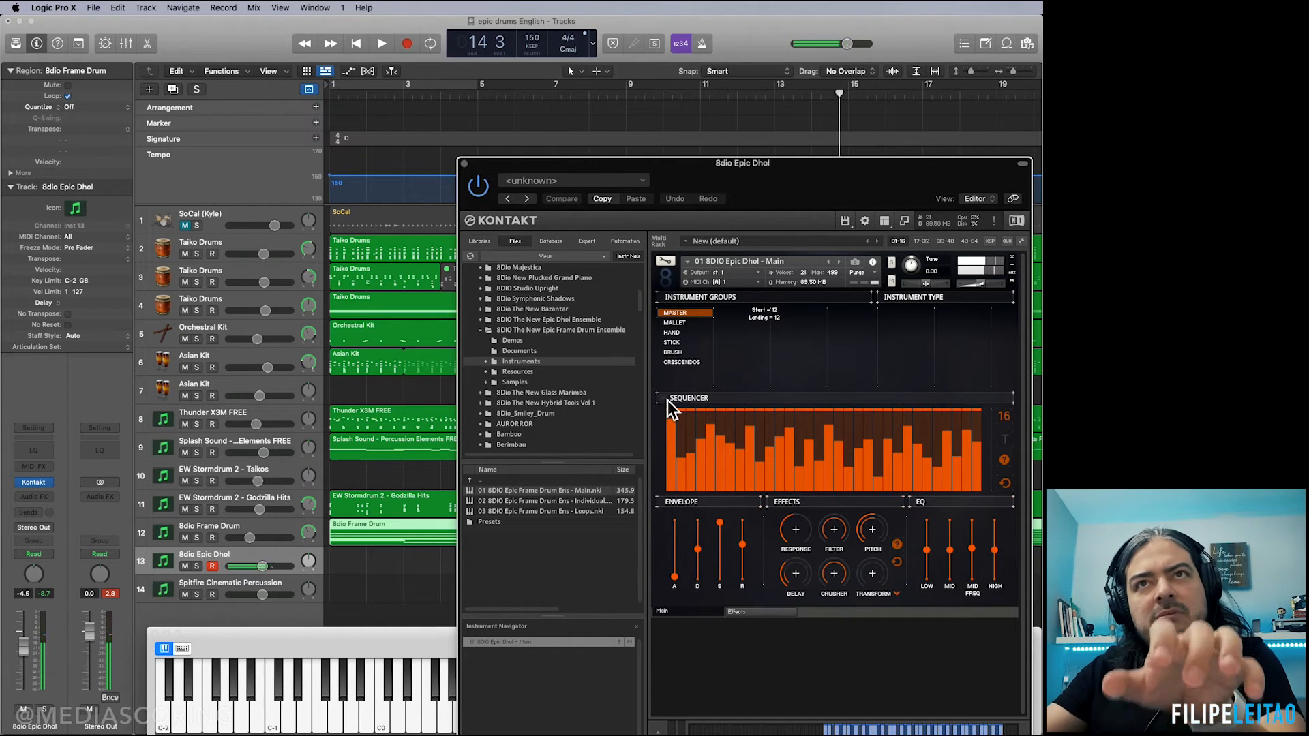
{"action": "left_click_drag", "start_coordinate": [788, 179], "coordinate": [679, 66]}
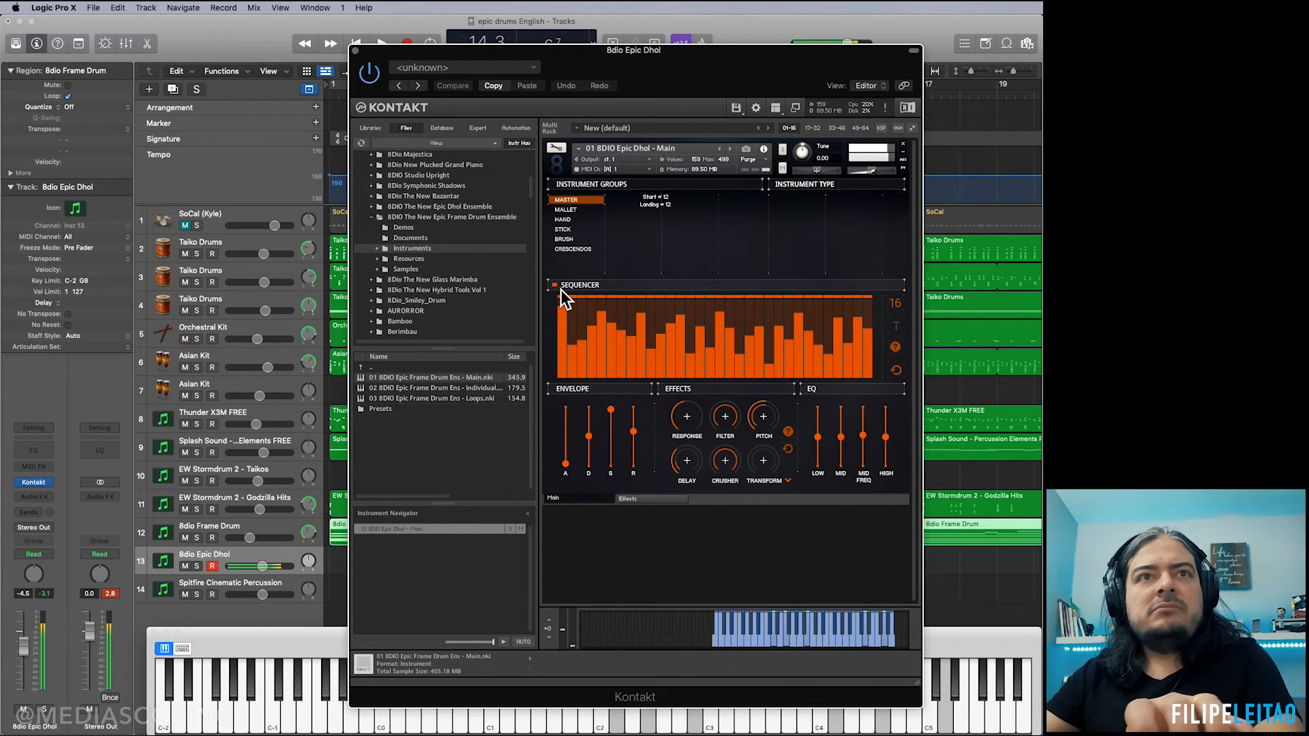
{"action": "left_click", "coordinate": [355, 52]}
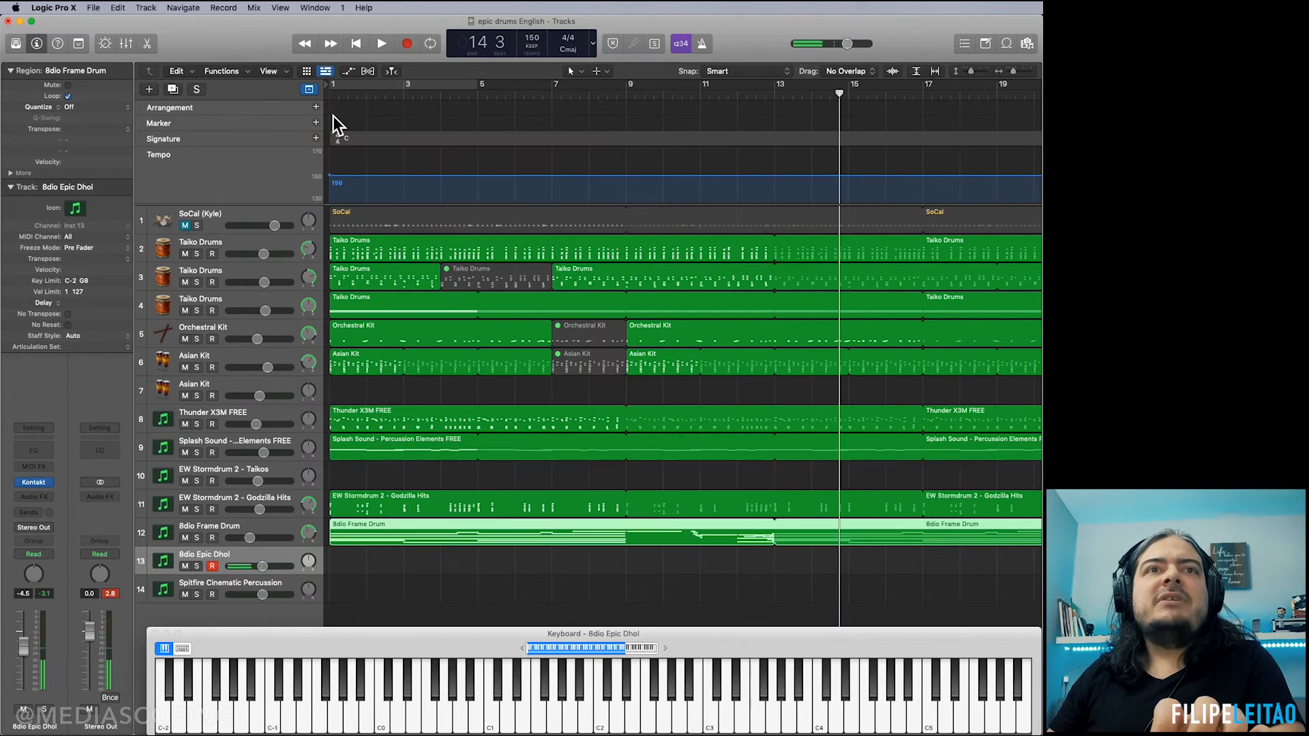
Step: Solo the 8dio Epic Dhol track and record a part on it from bar 1 to bar 7
{"action": "key", "text": "Return"}
{"action": "key", "text": "s"}
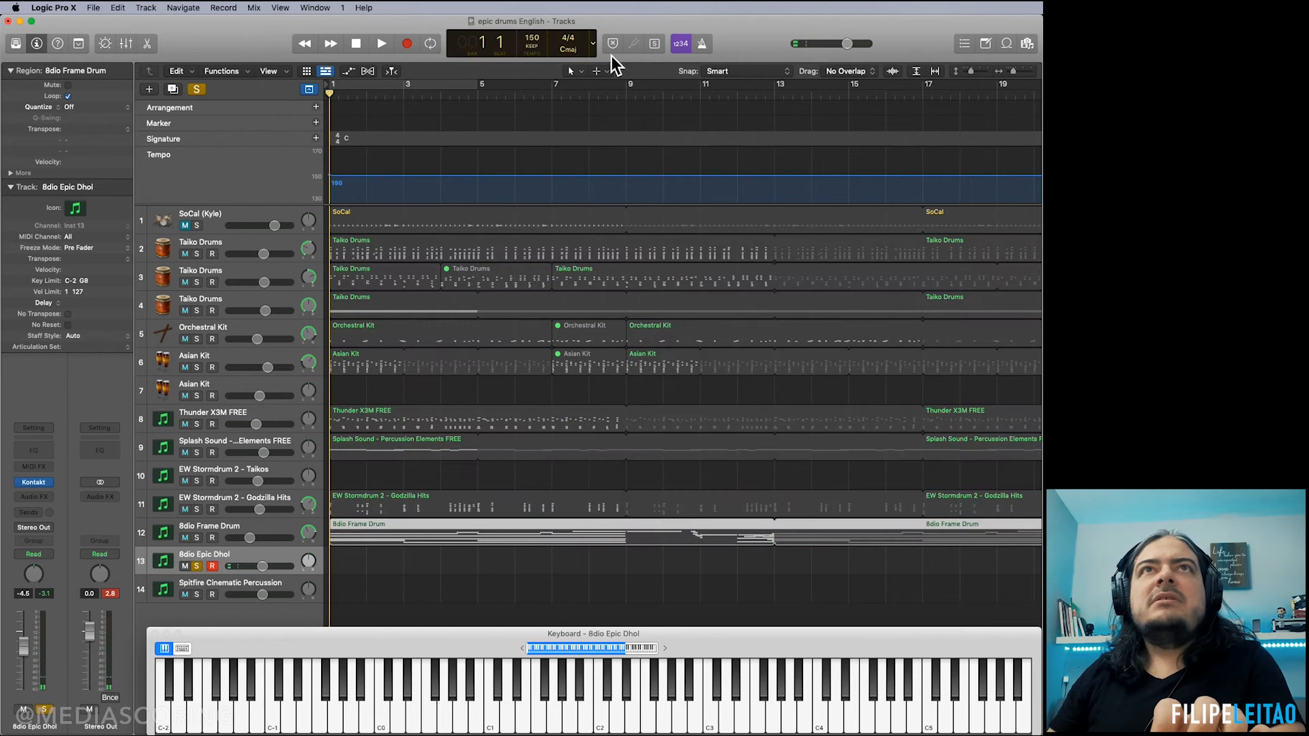
{"action": "left_click", "coordinate": [411, 47]}
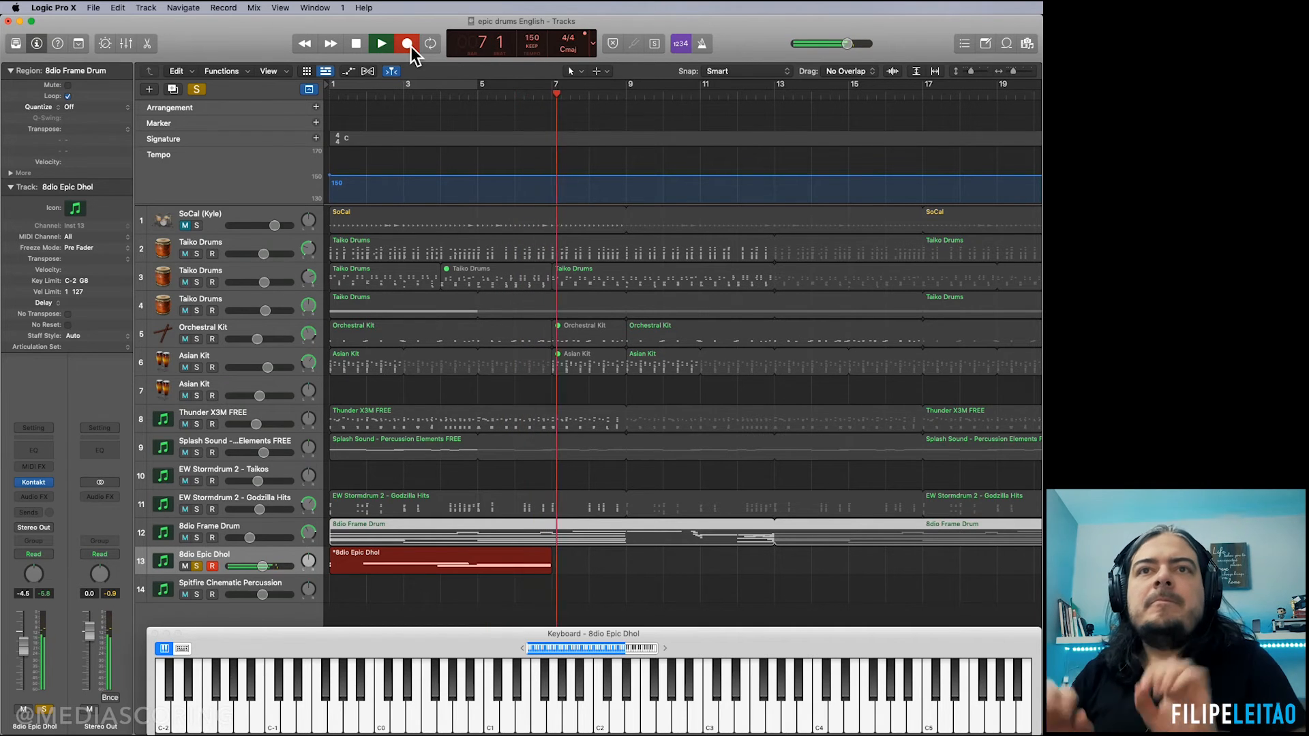
{"action": "key", "text": "space"}
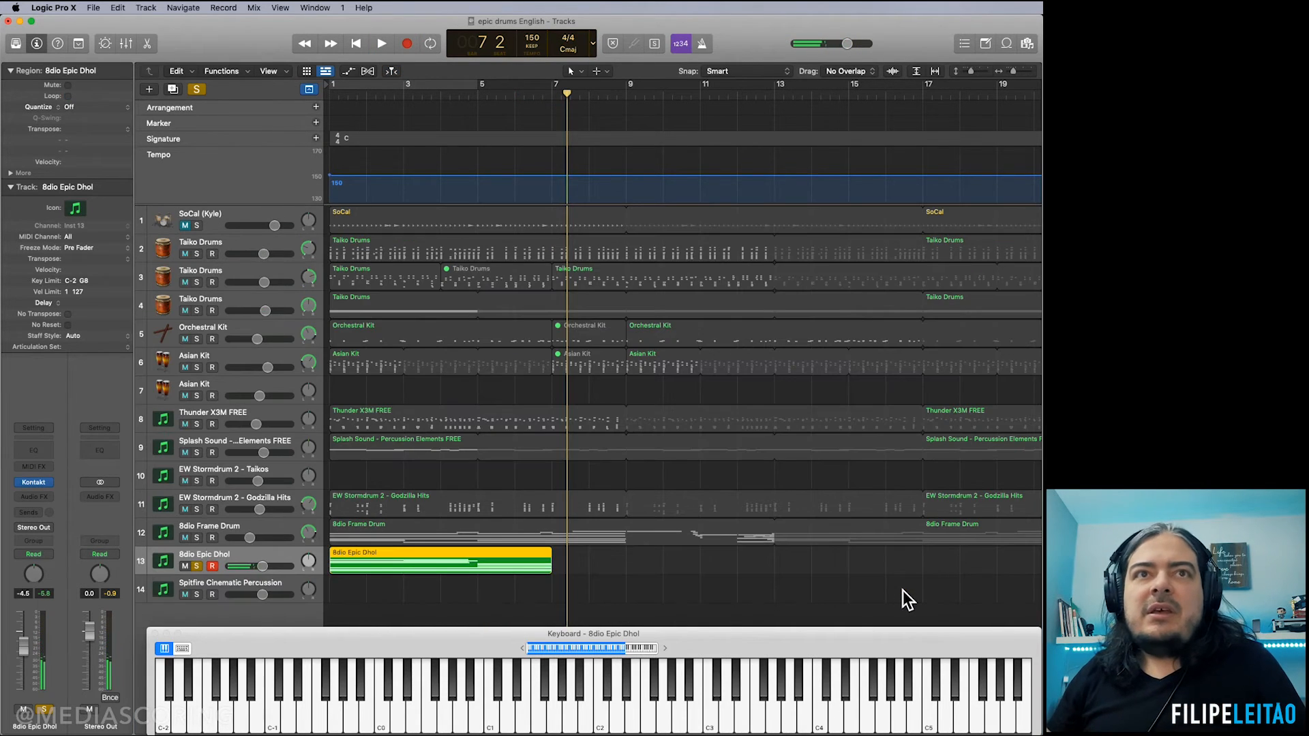
Step: Play the Dhol recording from the beginning with Godzilla Hits and the Frame Drum also soloed
{"action": "key", "text": "Return"}
{"action": "key", "text": "space"}
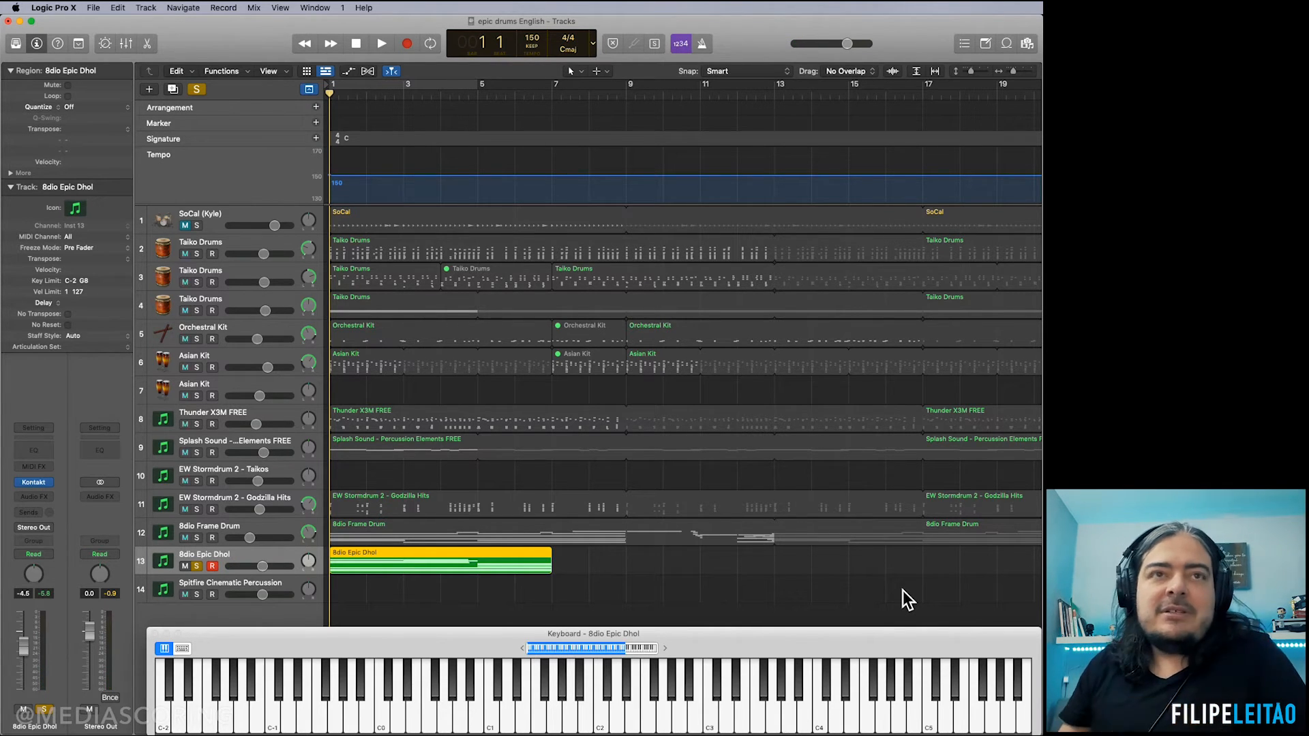
{"action": "key", "text": "space"}
Step: Switch the Epic Dhol channel to Stereo Pan and set the Frame Drum's pan to -37
{"action": "right_click", "coordinate": [43, 580]}
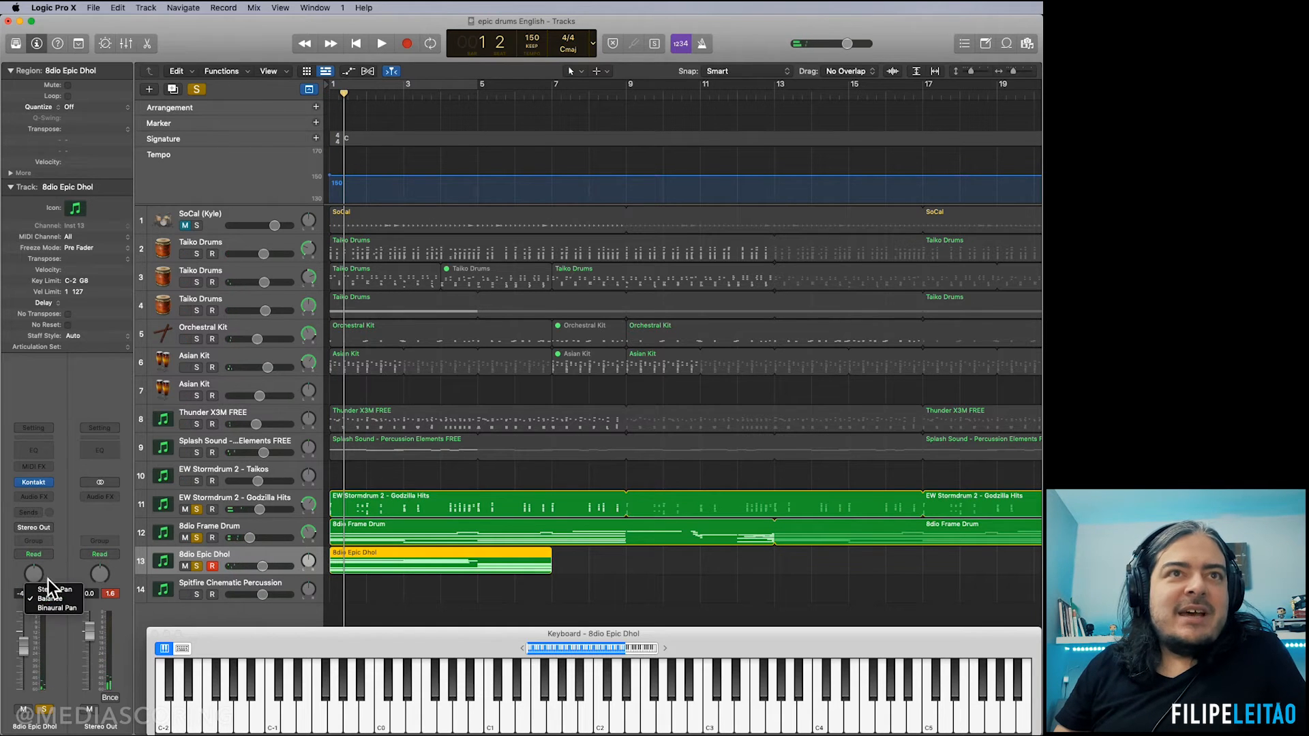
{"action": "left_click", "coordinate": [53, 590]}
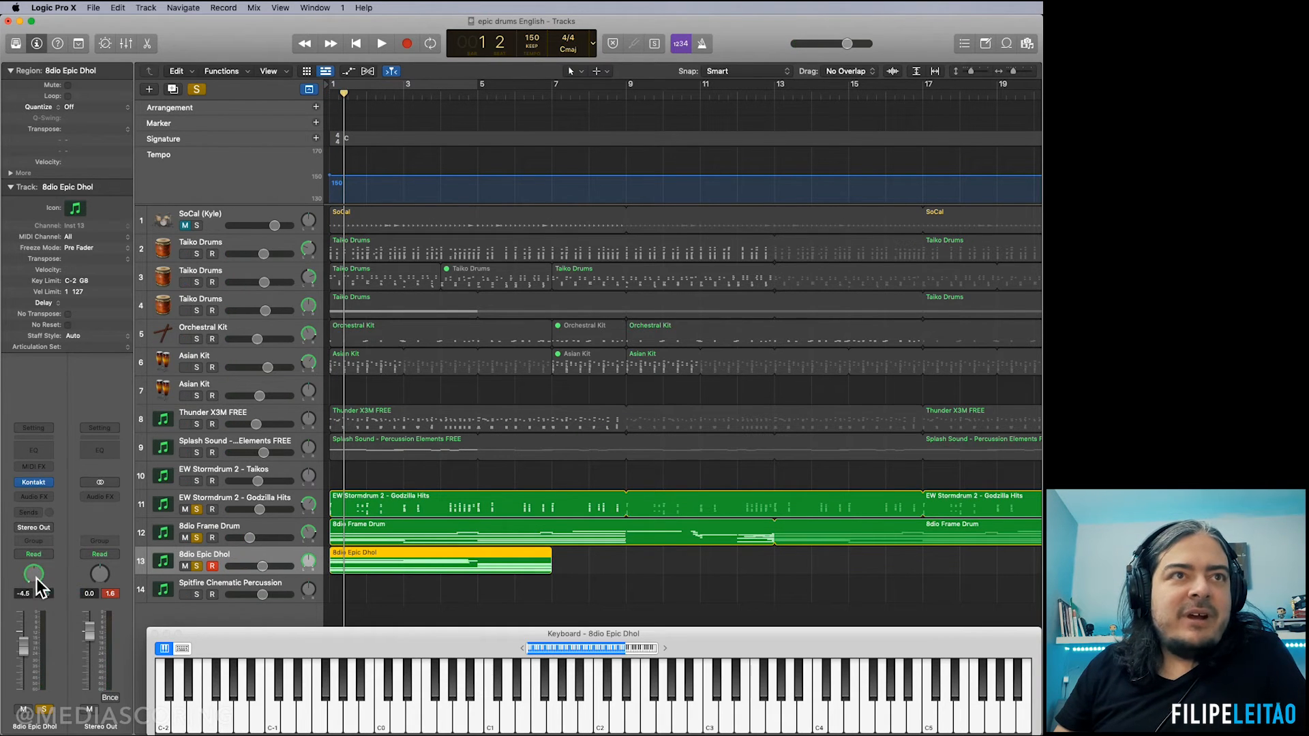
{"action": "left_click", "coordinate": [271, 534]}
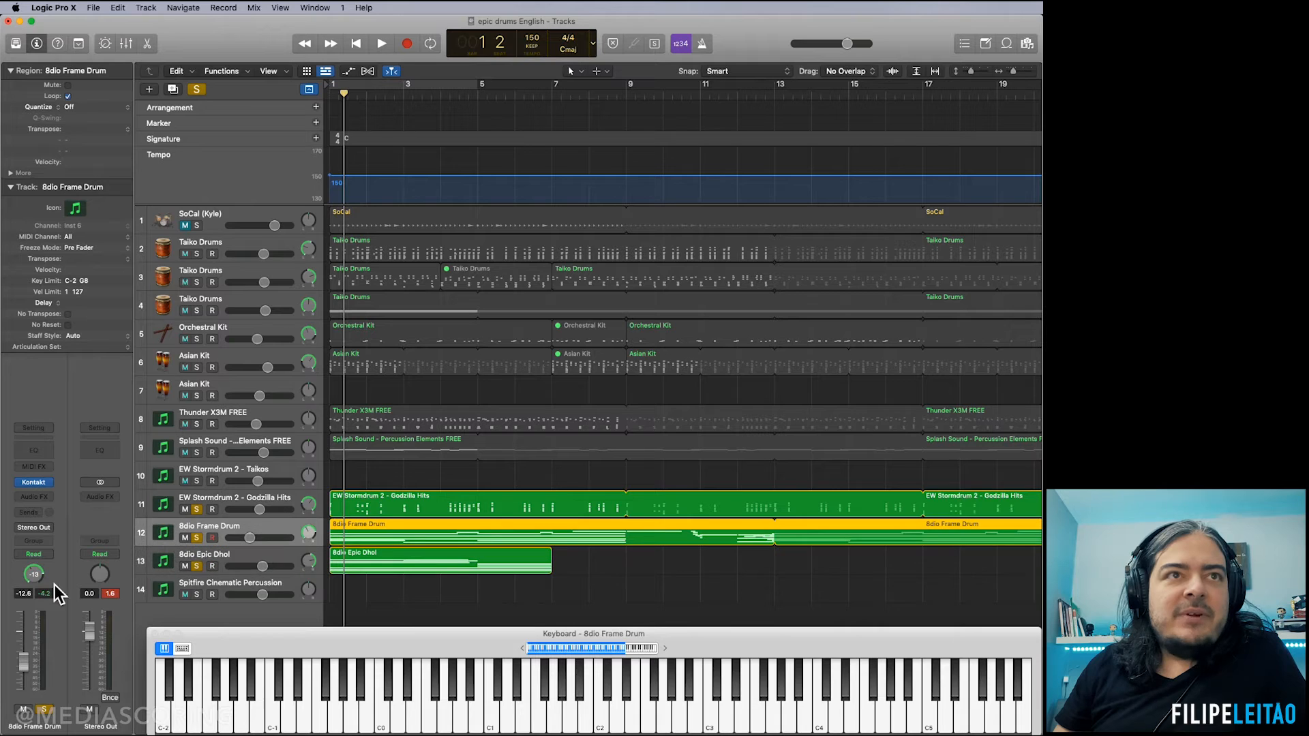
Step: Loop the 8dio Epic Dhol region and take Godzilla Hits out of solo
{"action": "left_click", "coordinate": [531, 565]}
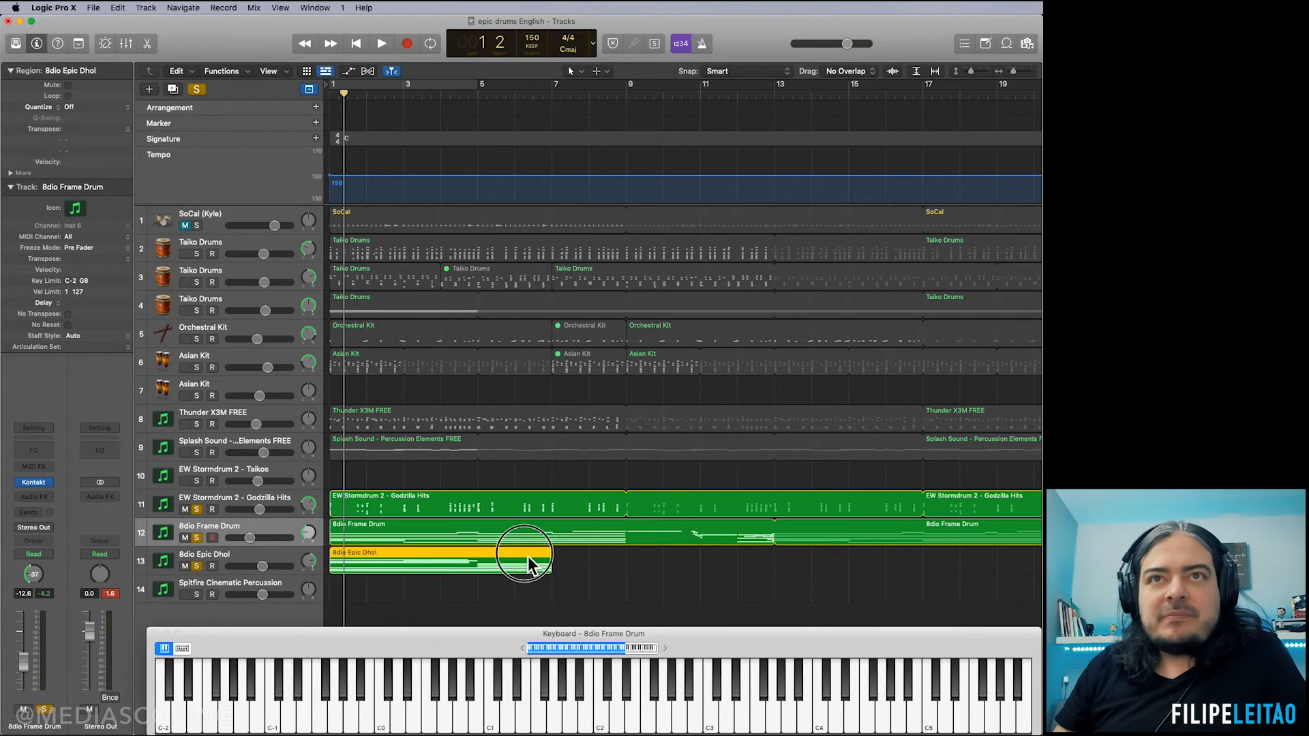
{"action": "key", "text": "l"}
{"action": "left_click", "coordinate": [198, 512]}
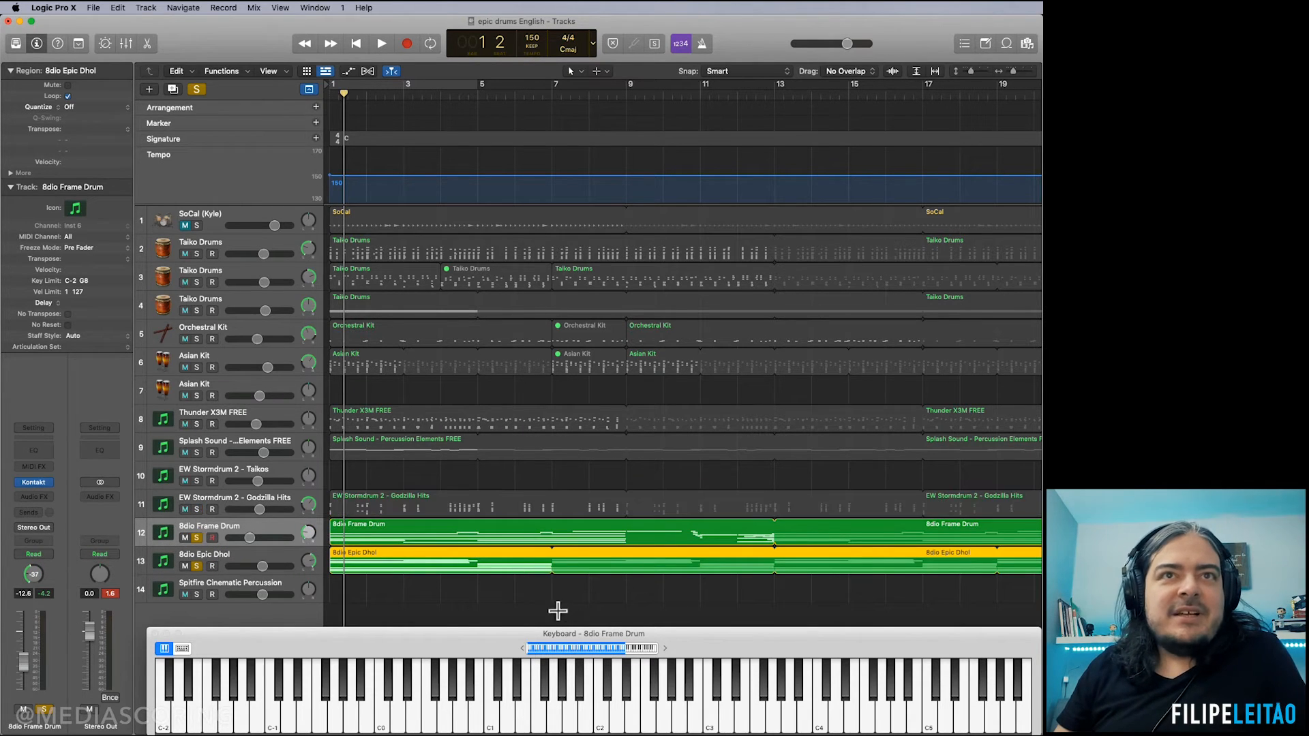
Step: Play the soloed Dhol and Frame Drum while setting their volumes to -4.9 dB and -13.6 dB
{"action": "key", "text": "space"}
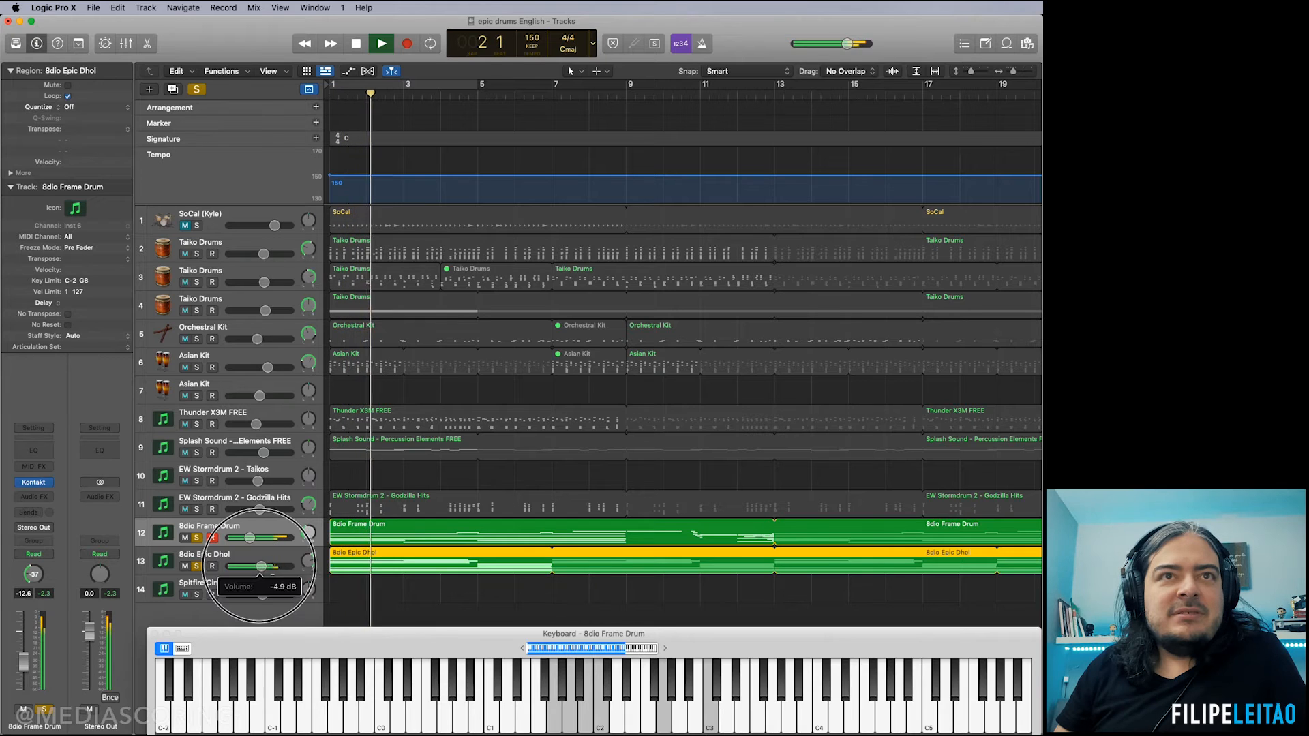
{"action": "left_click_drag", "start_coordinate": [250, 538], "coordinate": [249, 541]}
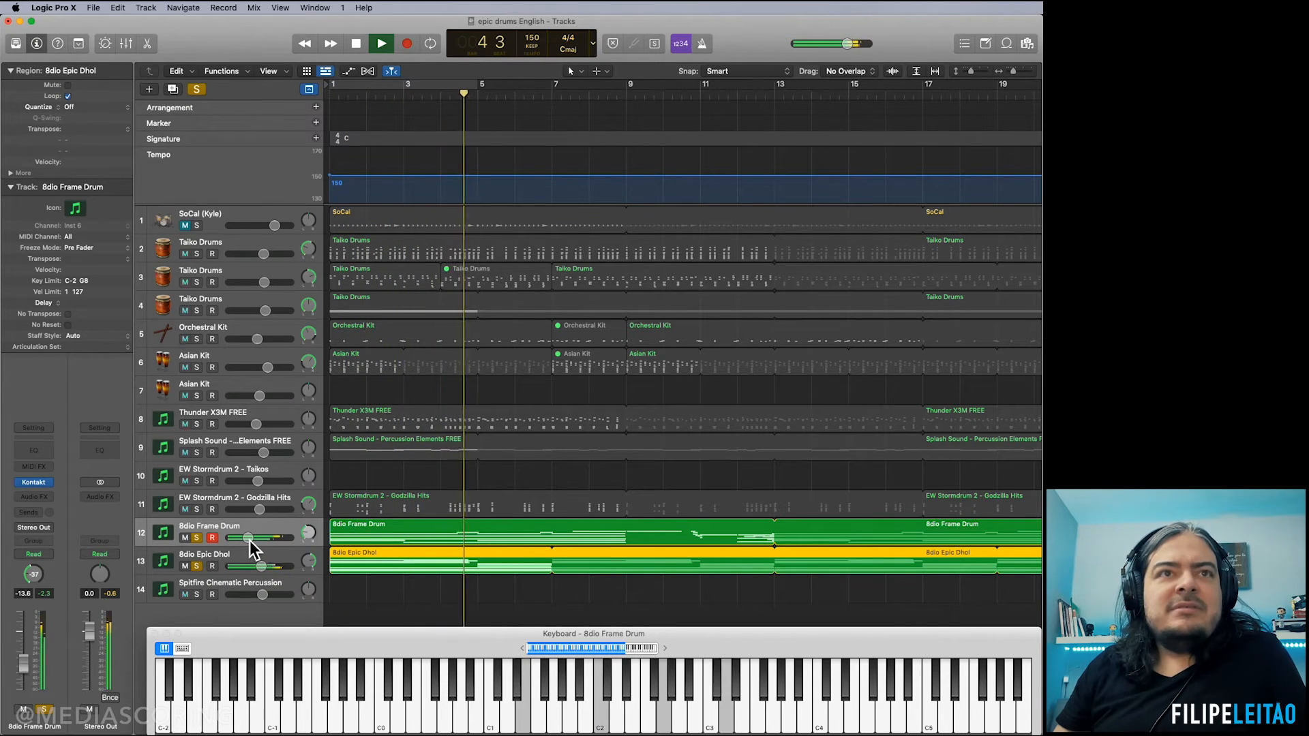
Step: Stop playback, take the Frame Drum and Epic Dhol out of solo, and select the Spitfire Cinematic Percussion track
{"action": "key", "text": "space"}
{"action": "left_click", "coordinate": [197, 538]}
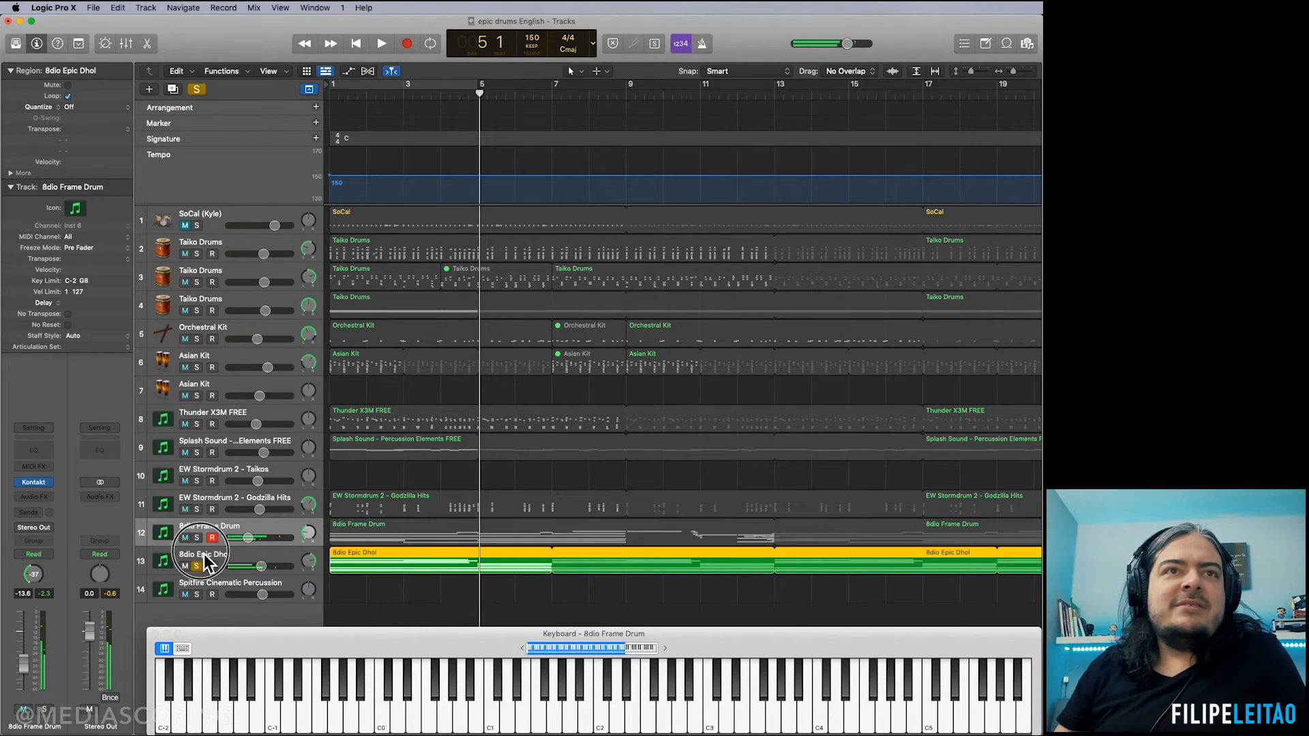
{"action": "left_click", "coordinate": [196, 566]}
{"action": "left_click", "coordinate": [231, 585]}
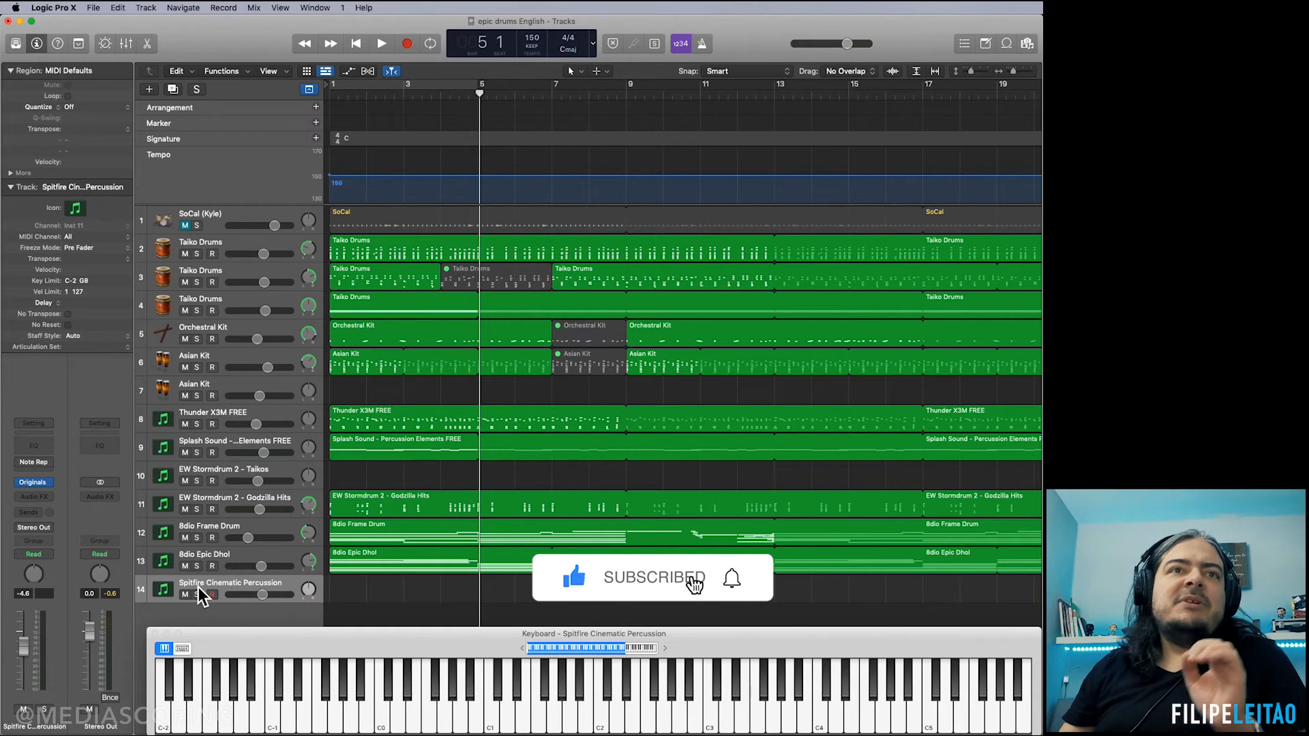
Step: Audition the low percussion hits in the Spitfire Cinematic Percussion instrument, leaving its settings as they are
{"action": "left_click", "coordinate": [34, 482]}
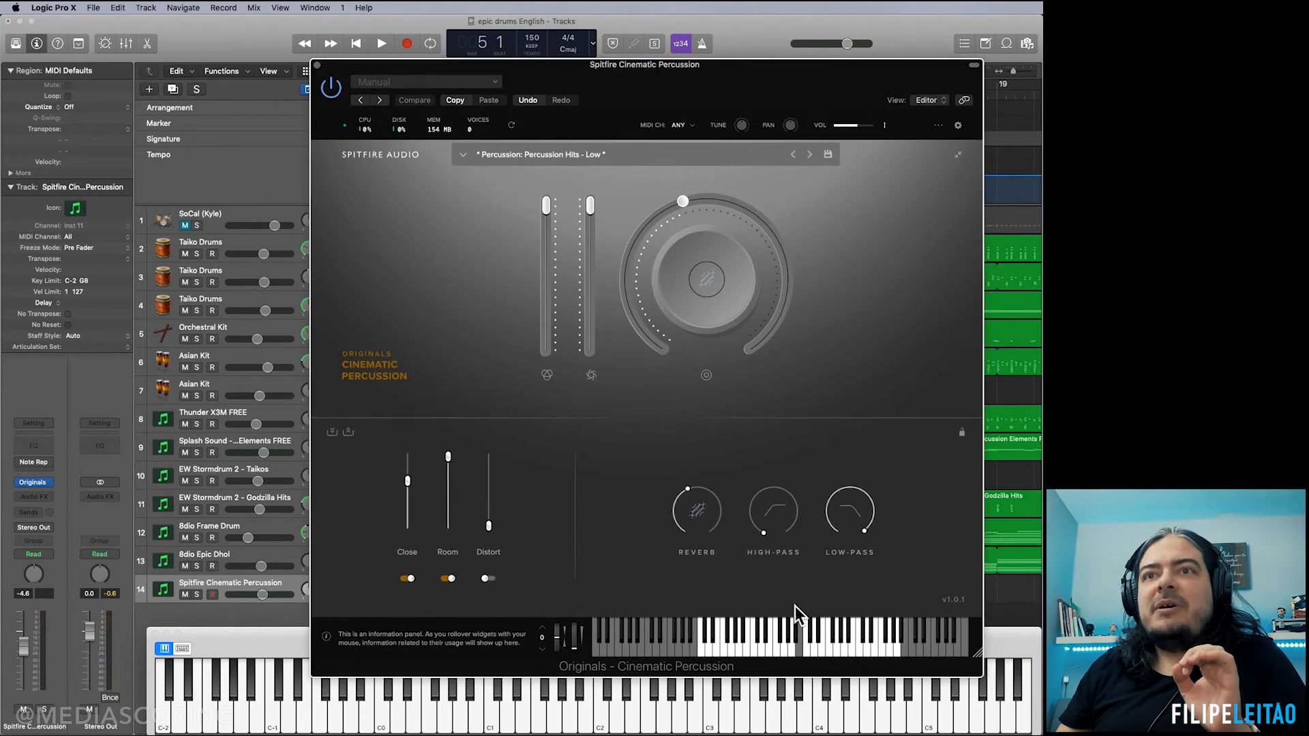
{"action": "left_click", "coordinate": [720, 654]}
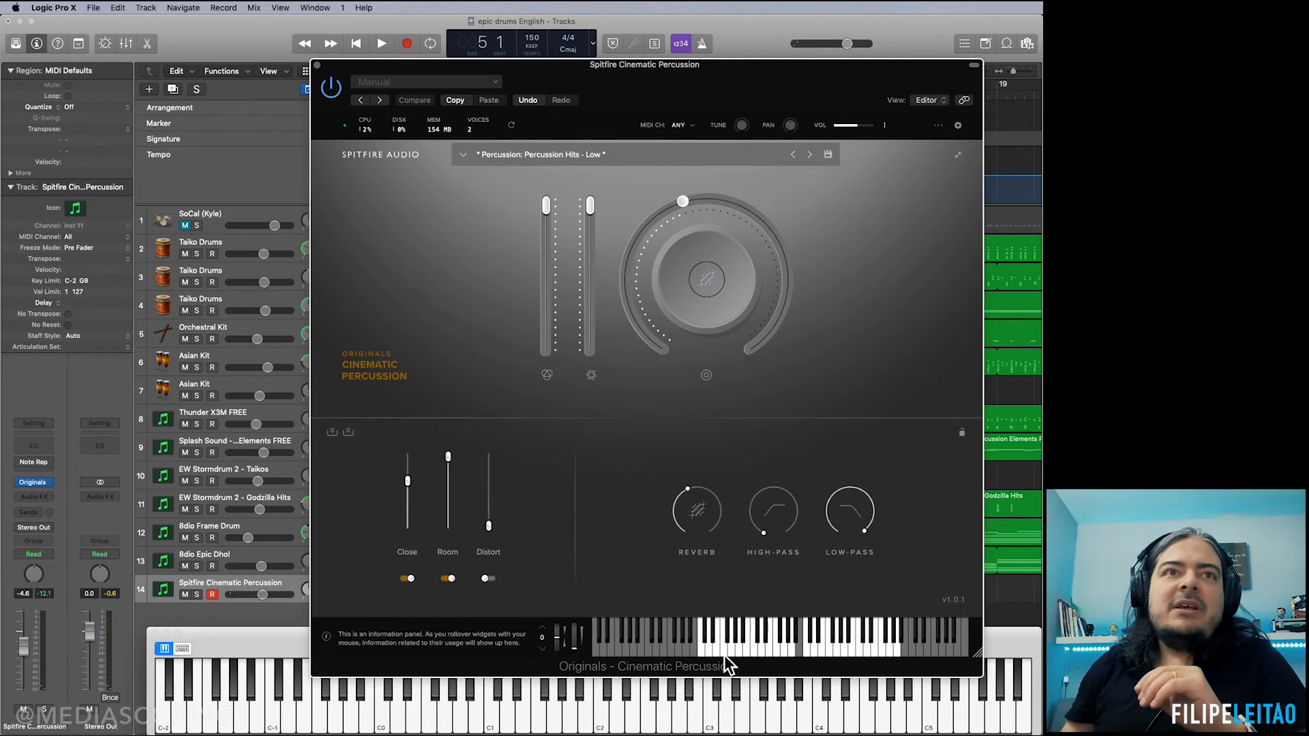
{"action": "left_click", "coordinate": [317, 65]}
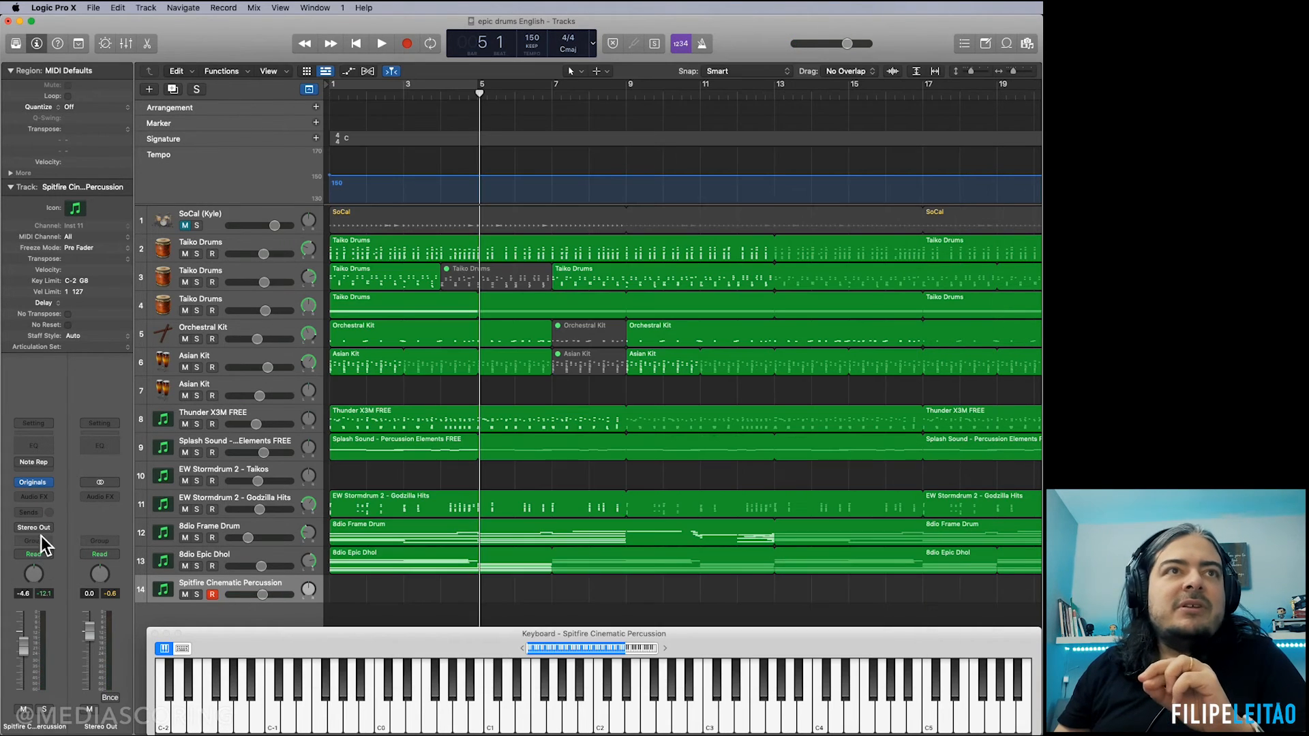
Step: Add an Arpeggiator MIDI effect to the Spitfire Cinematic Percussion channel and move its window clear for editing
{"action": "left_click", "coordinate": [39, 474]}
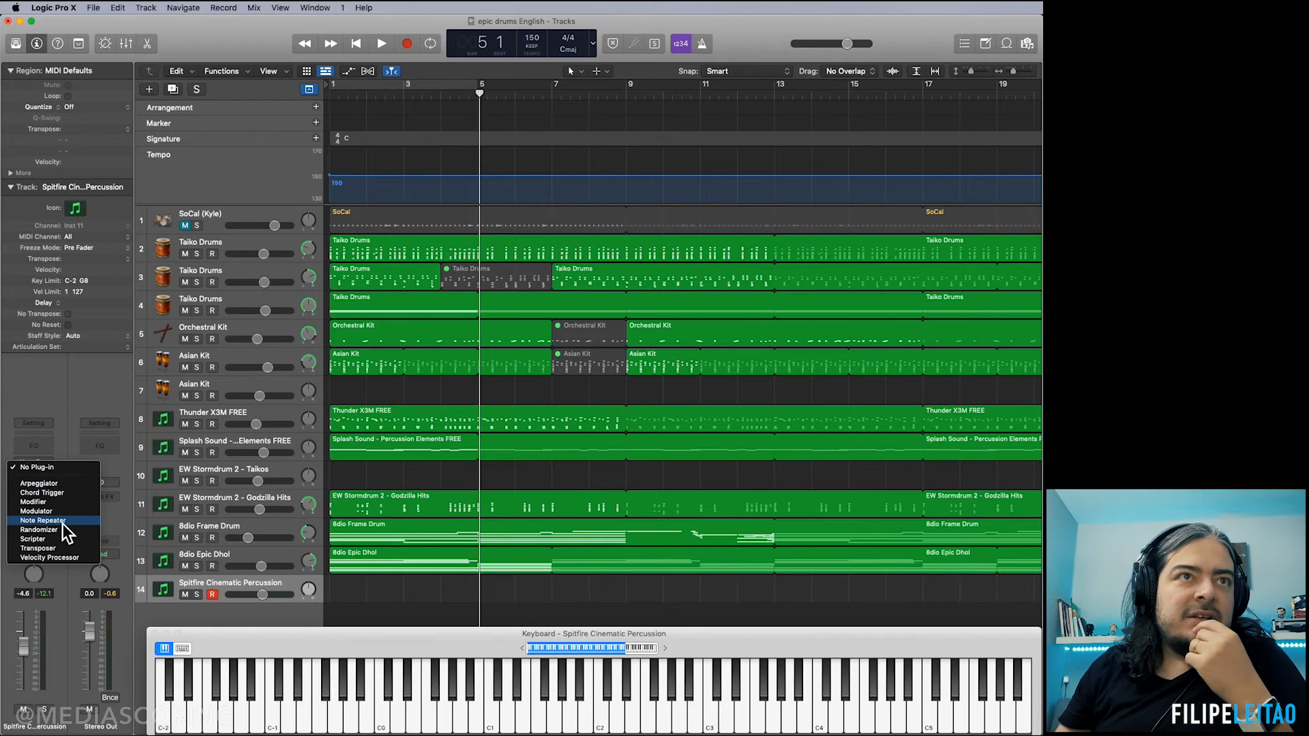
{"action": "left_click", "coordinate": [61, 483]}
{"action": "left_click_drag", "start_coordinate": [787, 195], "coordinate": [545, 121]}
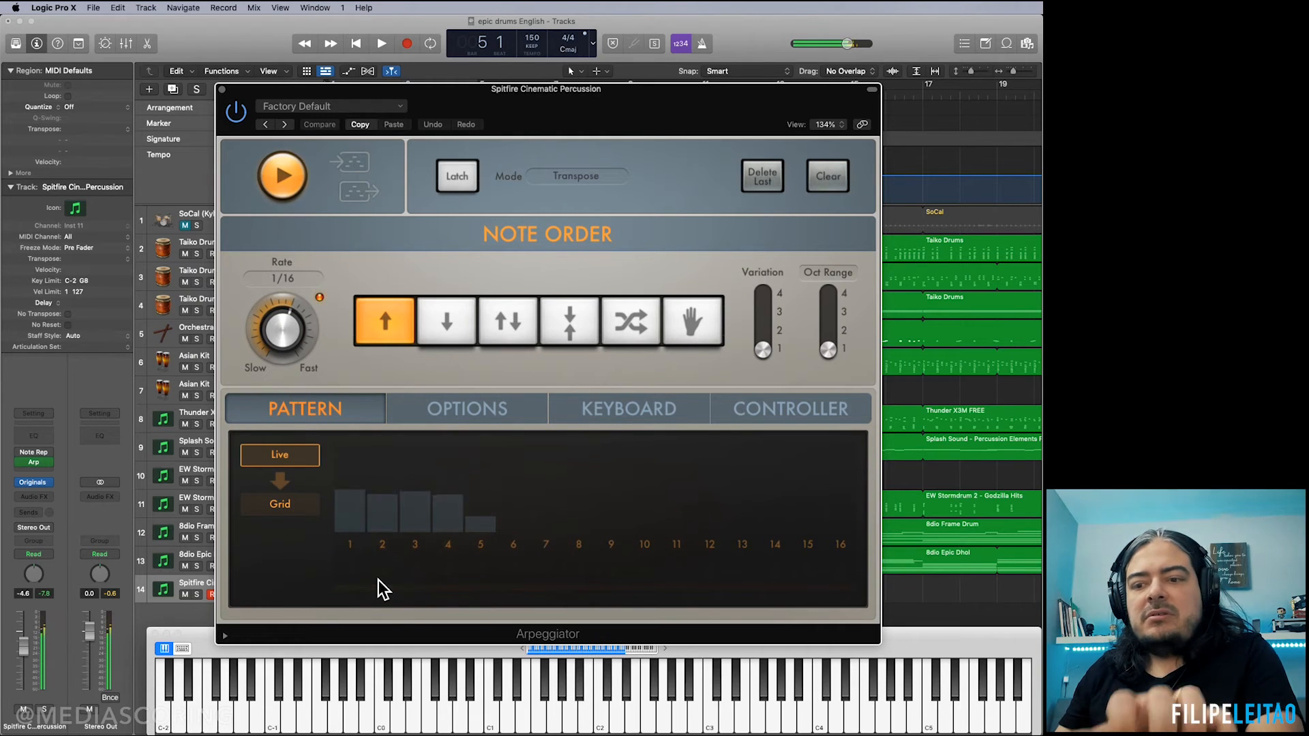
Step: Try the Complex Chord Groove 08 arpeggiator preset with octave range 2, variation 2, up/down note order and a 1/8 triplet rate
{"action": "left_click", "coordinate": [301, 109]}
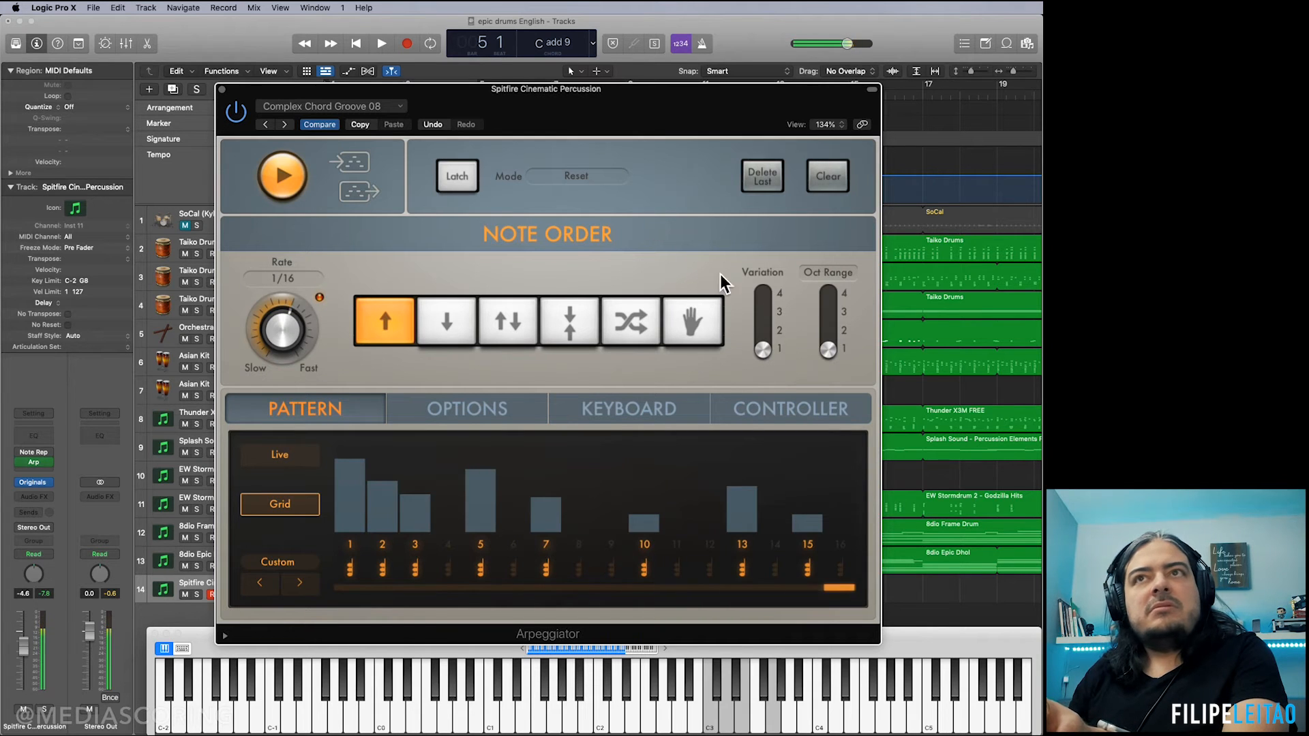
{"action": "left_click_drag", "start_coordinate": [828, 349], "coordinate": [837, 334]}
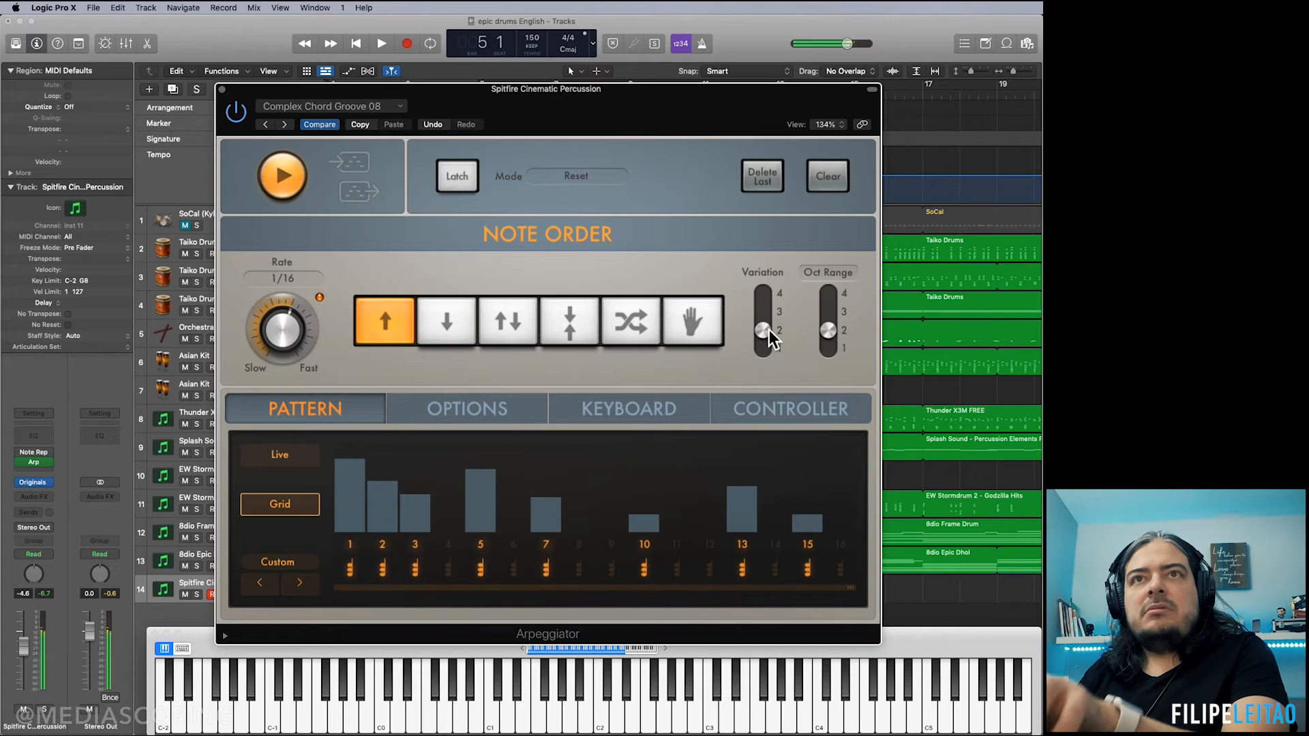
{"action": "left_click", "coordinate": [487, 335]}
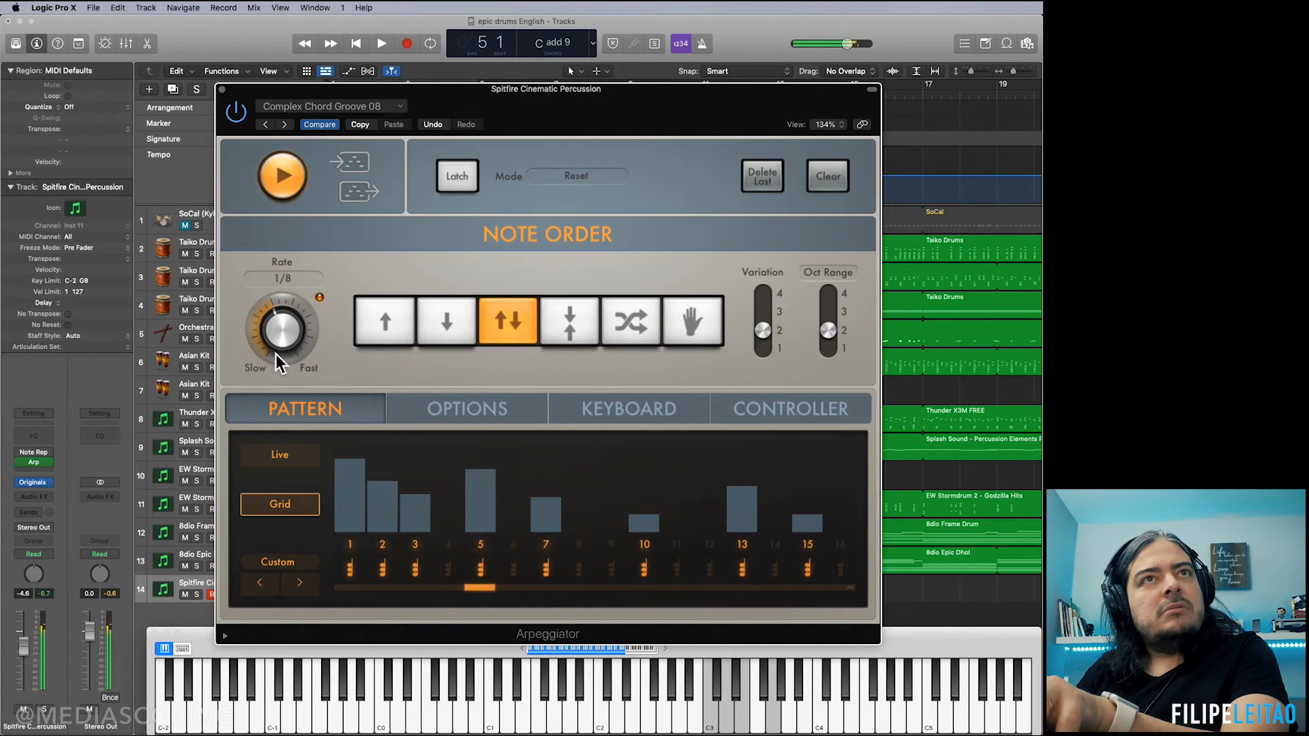
{"action": "left_click_drag", "start_coordinate": [279, 354], "coordinate": [282, 341]}
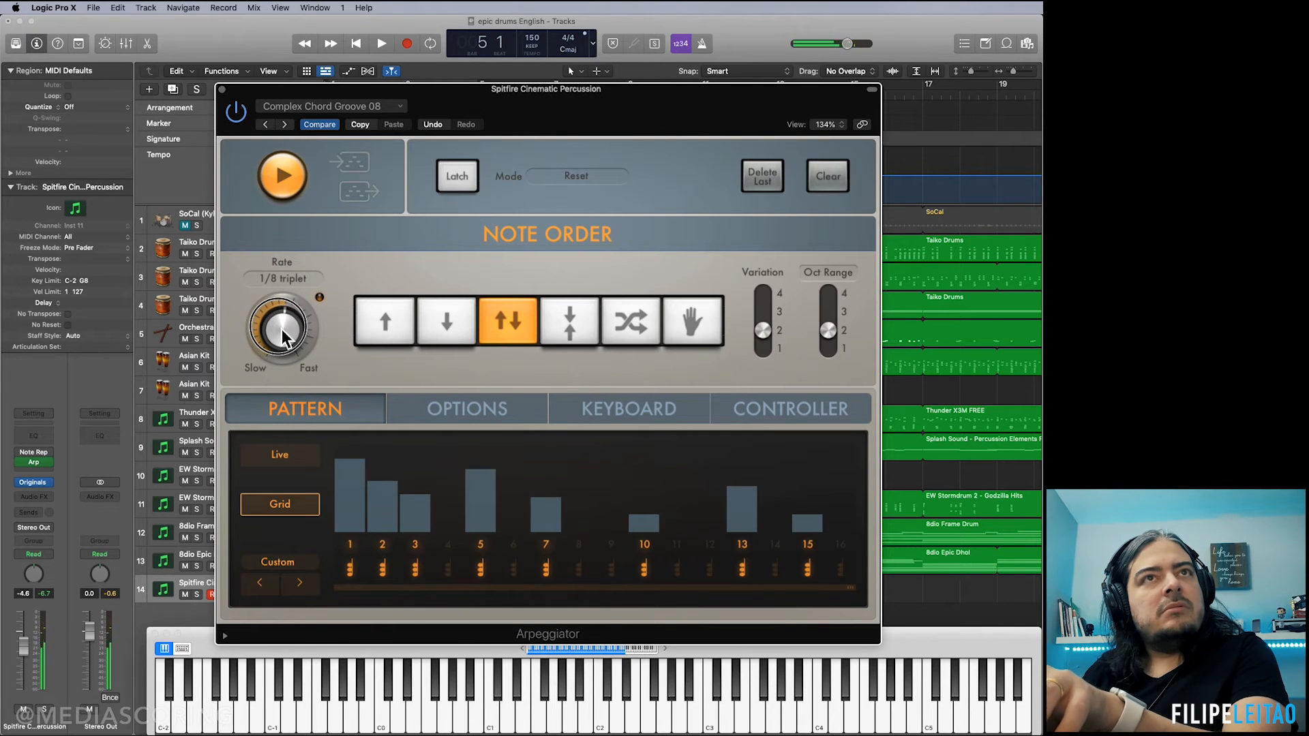
Step: Load the Complex Chord Groove 09 preset in the Arpeggiator and close its window
{"action": "left_click", "coordinate": [322, 106]}
{"action": "mouse_move", "coordinate": [383, 352]}
{"action": "left_click", "coordinate": [583, 239]}
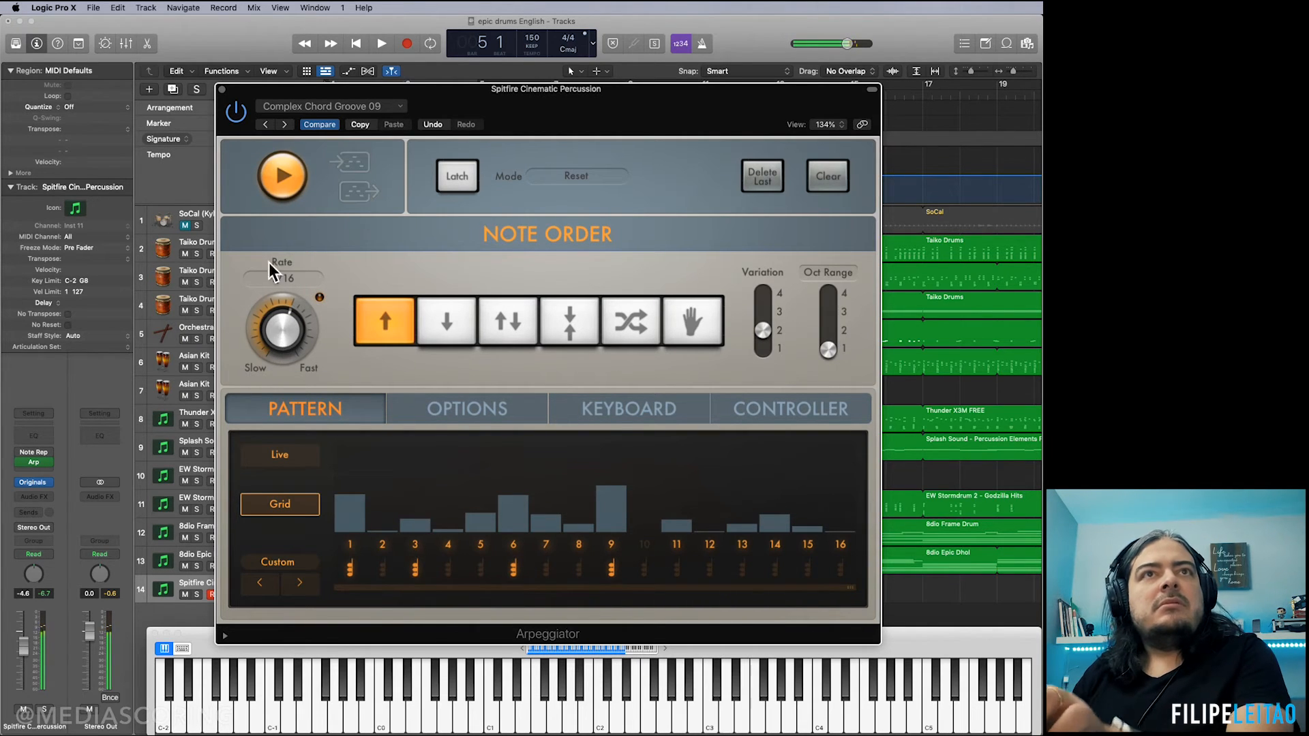
{"action": "left_click", "coordinate": [223, 90]}
Step: Record an arpeggiated Spitfire Cinematic Percussion part from bar 1 to just past bar 7
{"action": "left_click_drag", "start_coordinate": [386, 95], "coordinate": [268, 84]}
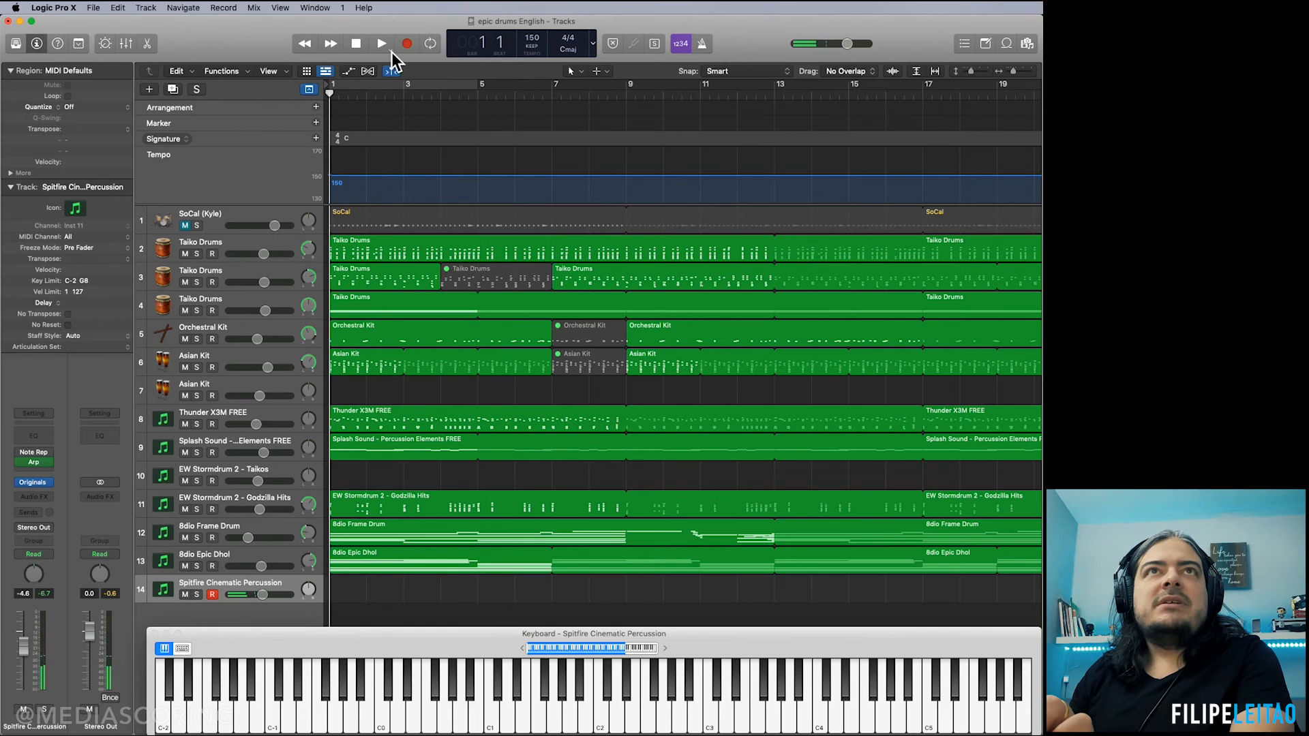
{"action": "left_click", "coordinate": [407, 43]}
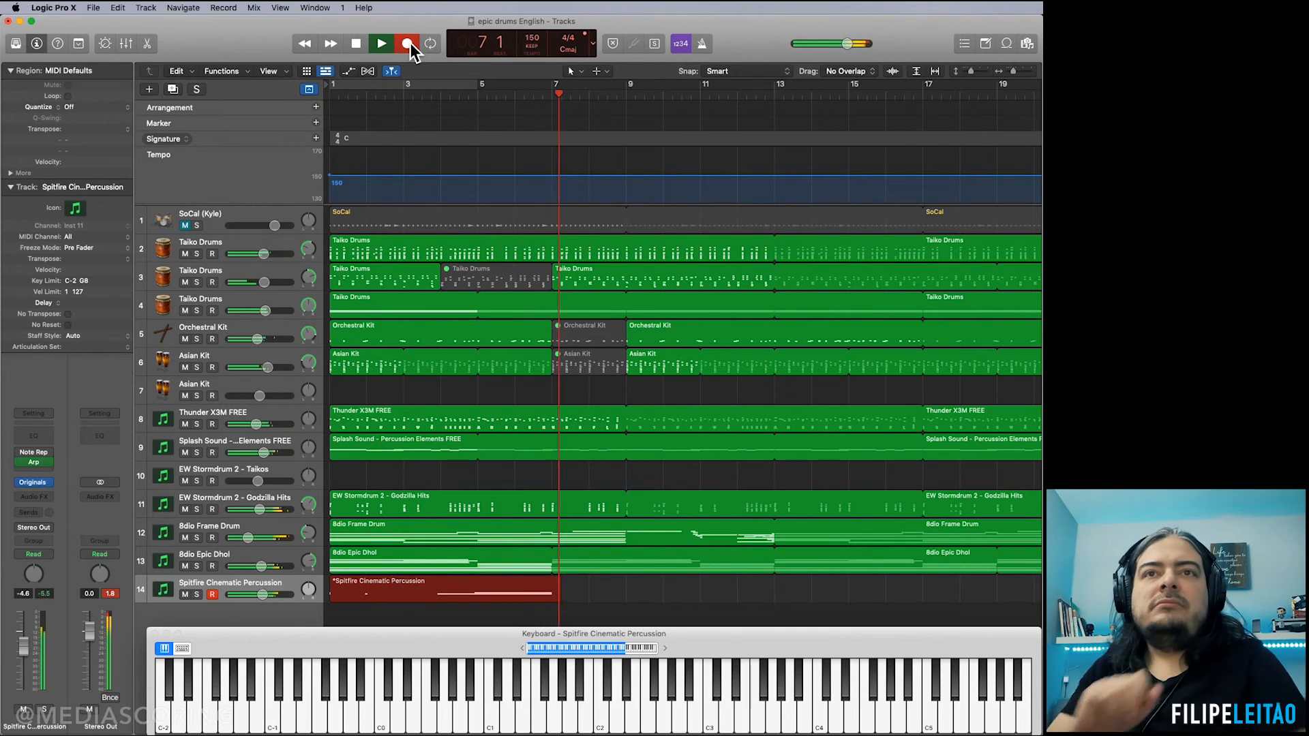
{"action": "key", "text": "space"}
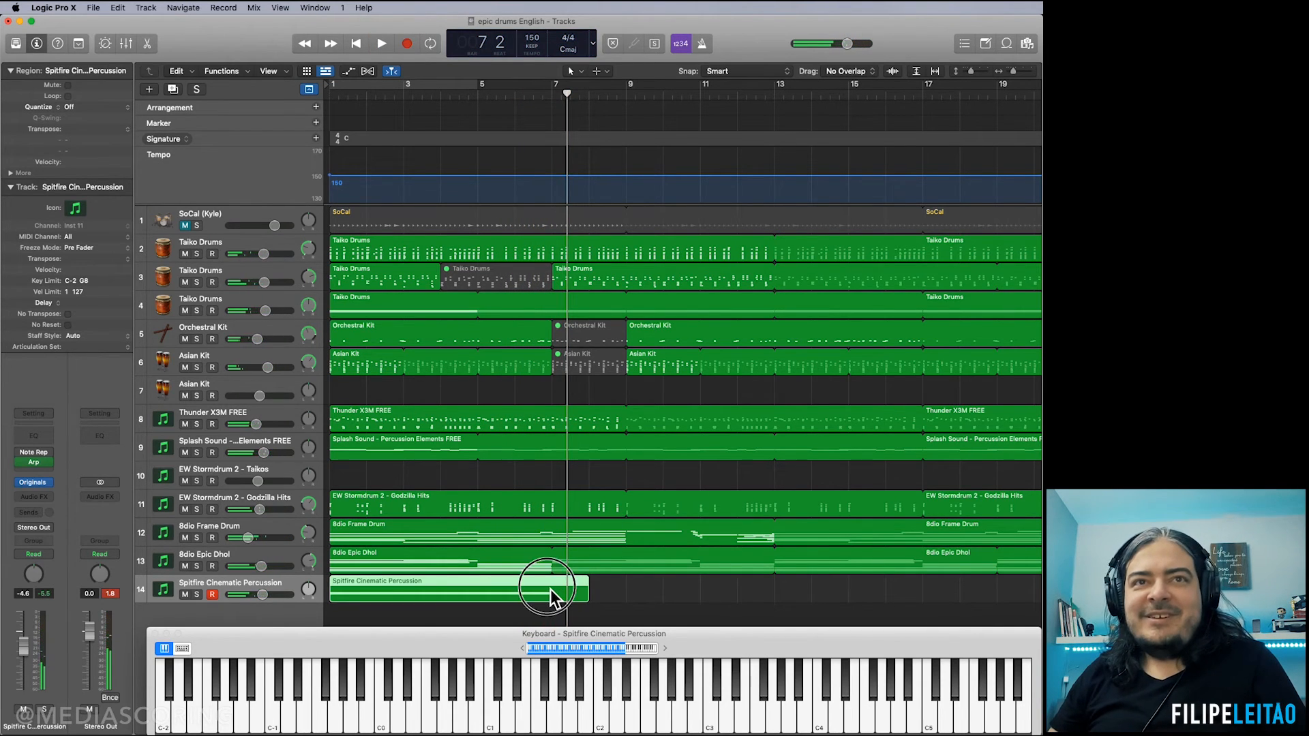
Step: Open the recorded Spitfire region in the Piano Roll and adjust the starts of its four long chord notes at bar 1
{"action": "double_click", "coordinate": [553, 599]}
{"action": "scroll", "coordinate": [709, 522], "scroll_direction": "left", "scroll_amount": 10}
{"action": "left_click_drag", "start_coordinate": [456, 452], "coordinate": [696, 601]}
{"action": "left_click_drag", "start_coordinate": [398, 483], "coordinate": [357, 599]}
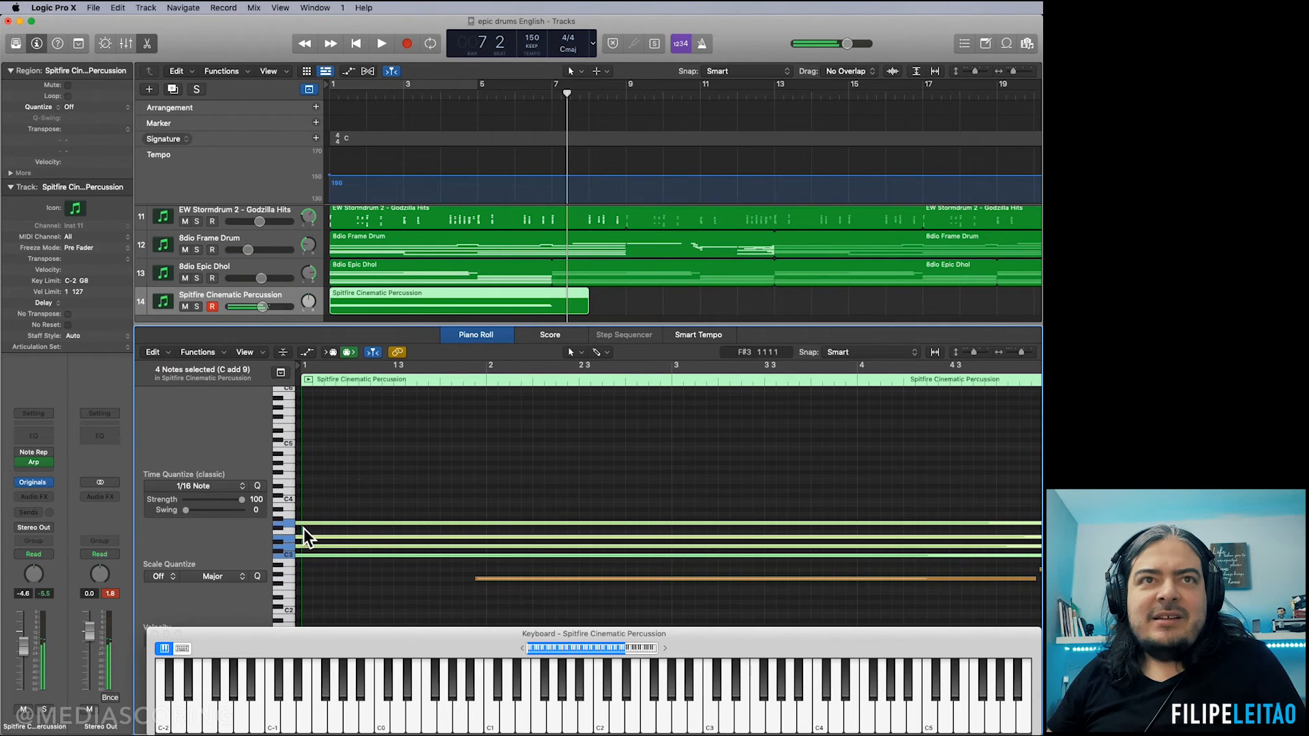
{"action": "left_click_drag", "start_coordinate": [308, 525], "coordinate": [325, 527]}
Step: Shorten the chord notes' ends, trim the Spitfire region to end at bar 7, and close the editor
{"action": "scroll", "coordinate": [649, 506], "scroll_direction": "right", "scroll_amount": 10}
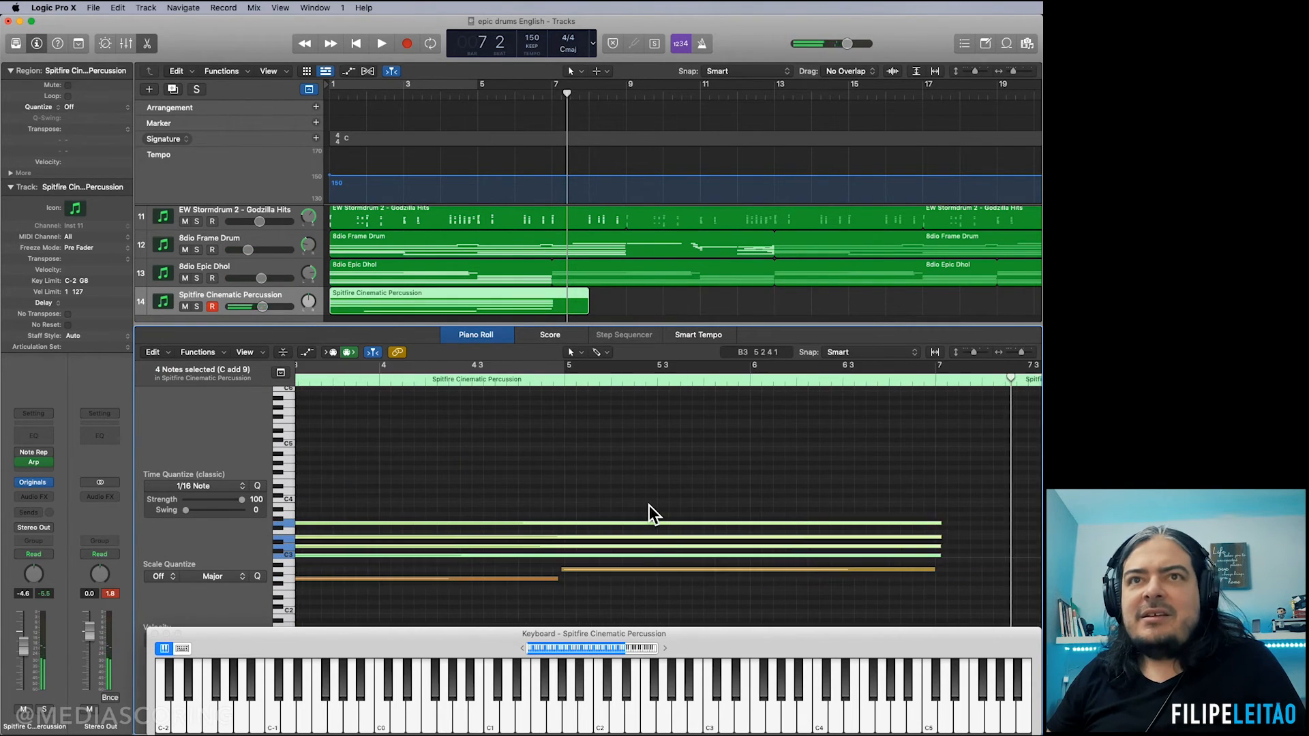
{"action": "left_click", "coordinate": [653, 505]}
{"action": "left_click_drag", "start_coordinate": [842, 496], "coordinate": [827, 567]}
{"action": "left_click_drag", "start_coordinate": [827, 556], "coordinate": [820, 556]}
{"action": "left_click_drag", "start_coordinate": [1009, 587], "coordinate": [829, 587]}
{"action": "key", "text": "e"}
Step: Solo Spitfire Cinematic Percussion, play it from the beginning, and loop its region
{"action": "left_click", "coordinate": [196, 596]}
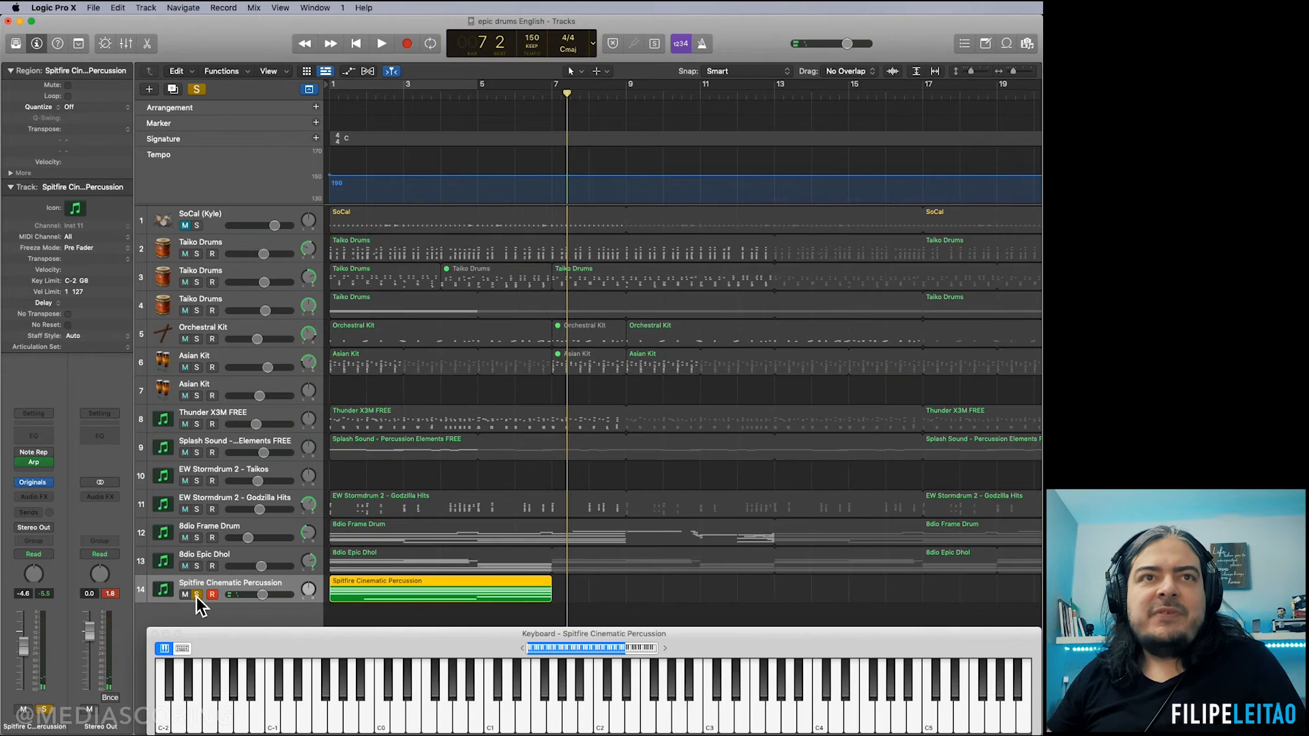
{"action": "key", "text": "Return"}
{"action": "key", "text": "space"}
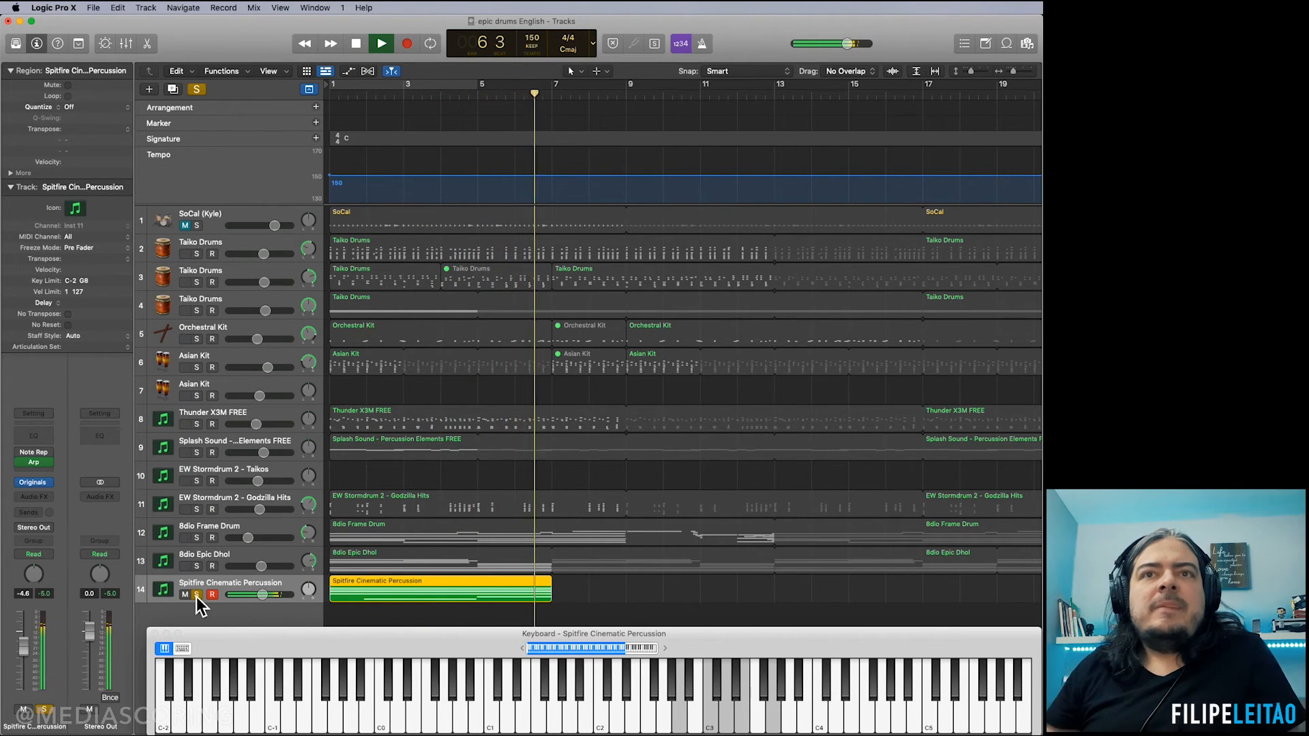
{"action": "key", "text": "l"}
{"action": "key", "text": "space"}
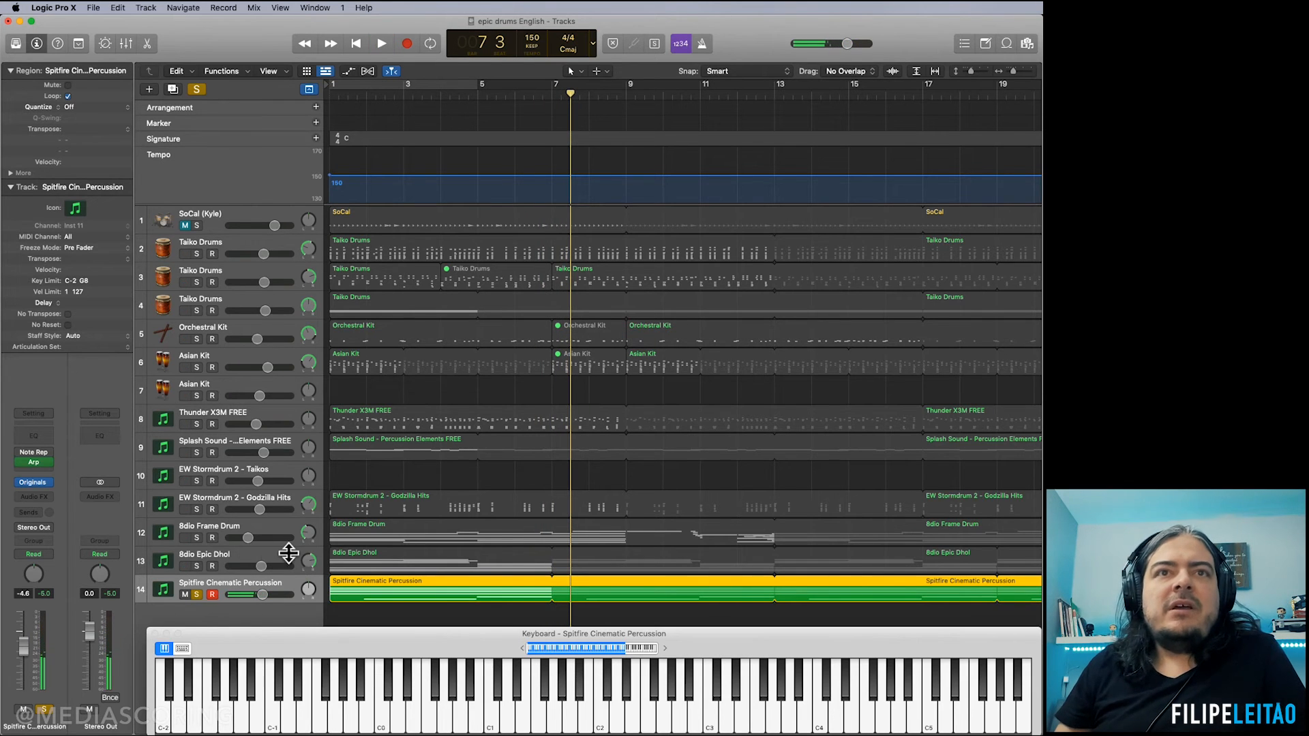
Step: Take Spitfire Cinematic Percussion out of solo and play the full arrangement from the beginning, setting its volume to -4.3 dB
{"action": "left_click", "coordinate": [197, 595]}
{"action": "key", "text": "Return"}
{"action": "key", "text": "super+Left"}
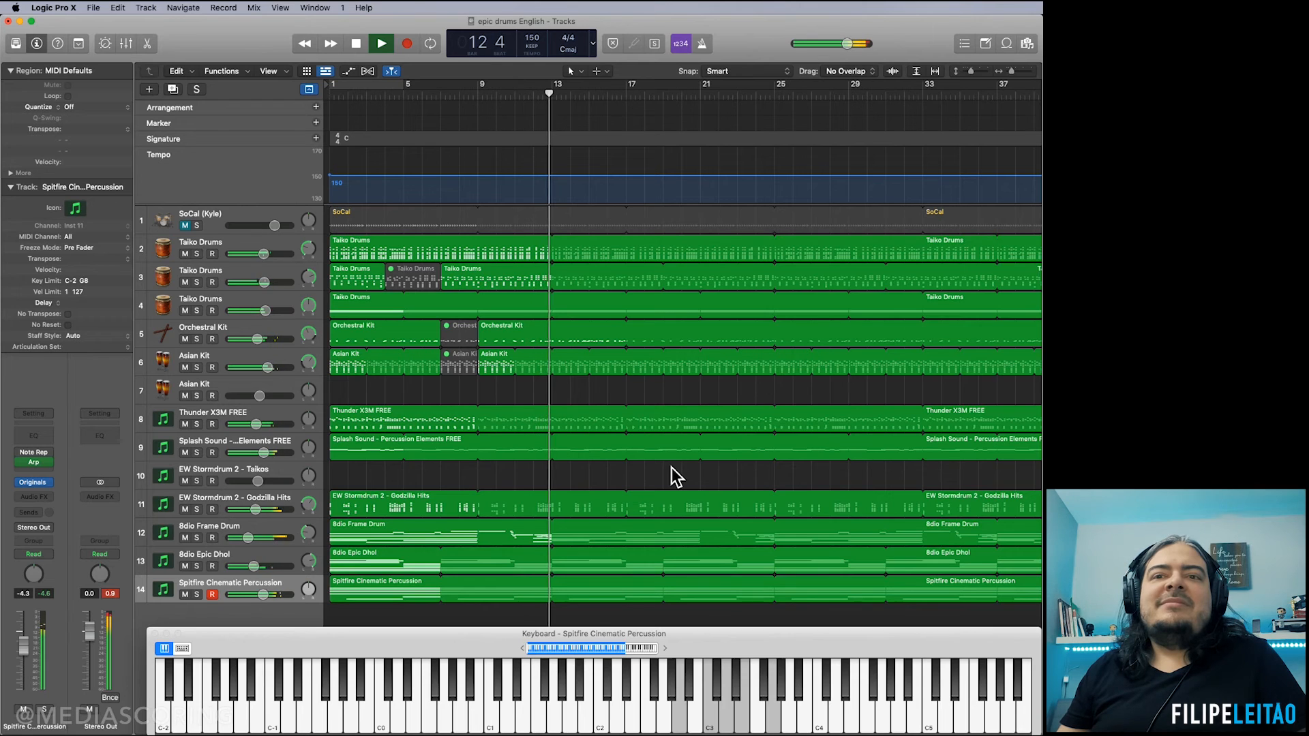
{"action": "key", "text": "space"}
Step: Mute bars 9 to 13 of Epic Dhol, Thunder X3M FREE and Splash Sound, splitting the notes that cross the cut points
{"action": "left_click_drag", "start_coordinate": [484, 573], "coordinate": [565, 571]}
{"action": "key", "text": "ctrl+m"}
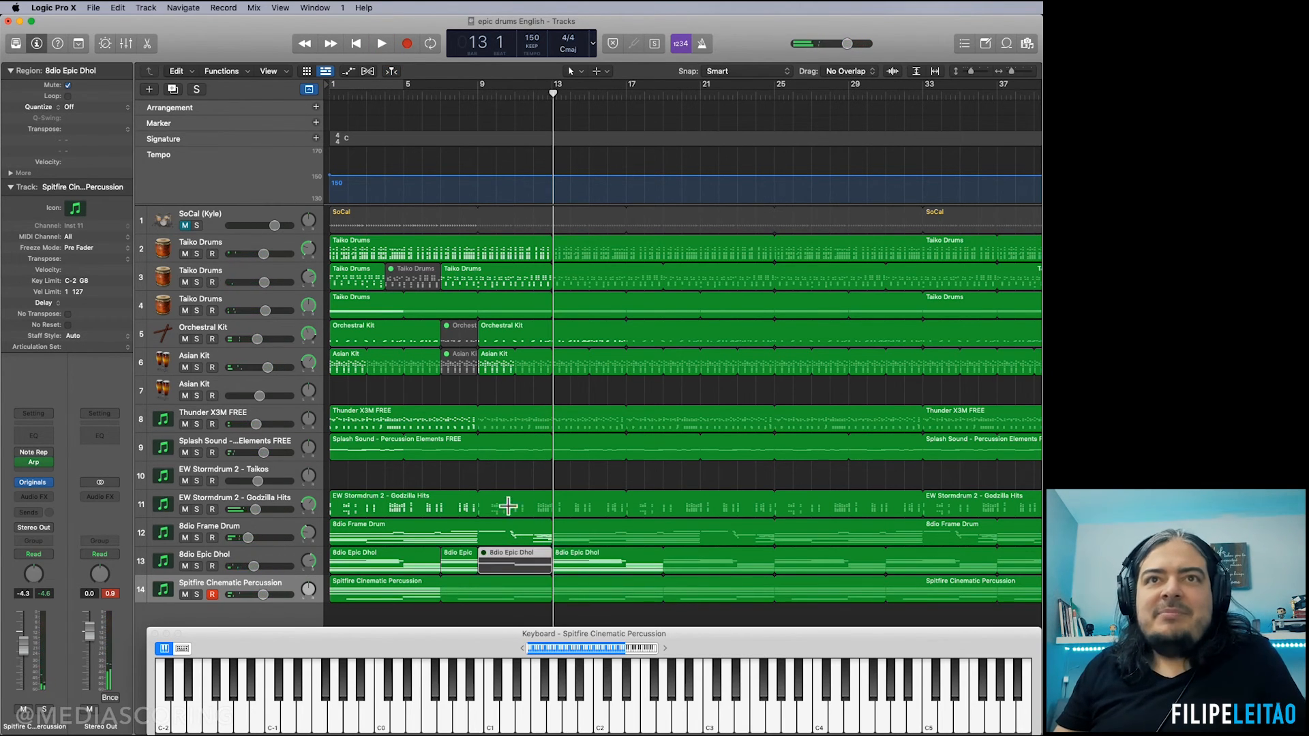
{"action": "left_click_drag", "start_coordinate": [484, 461], "coordinate": [559, 431]}
{"action": "left_click", "coordinate": [560, 431]}
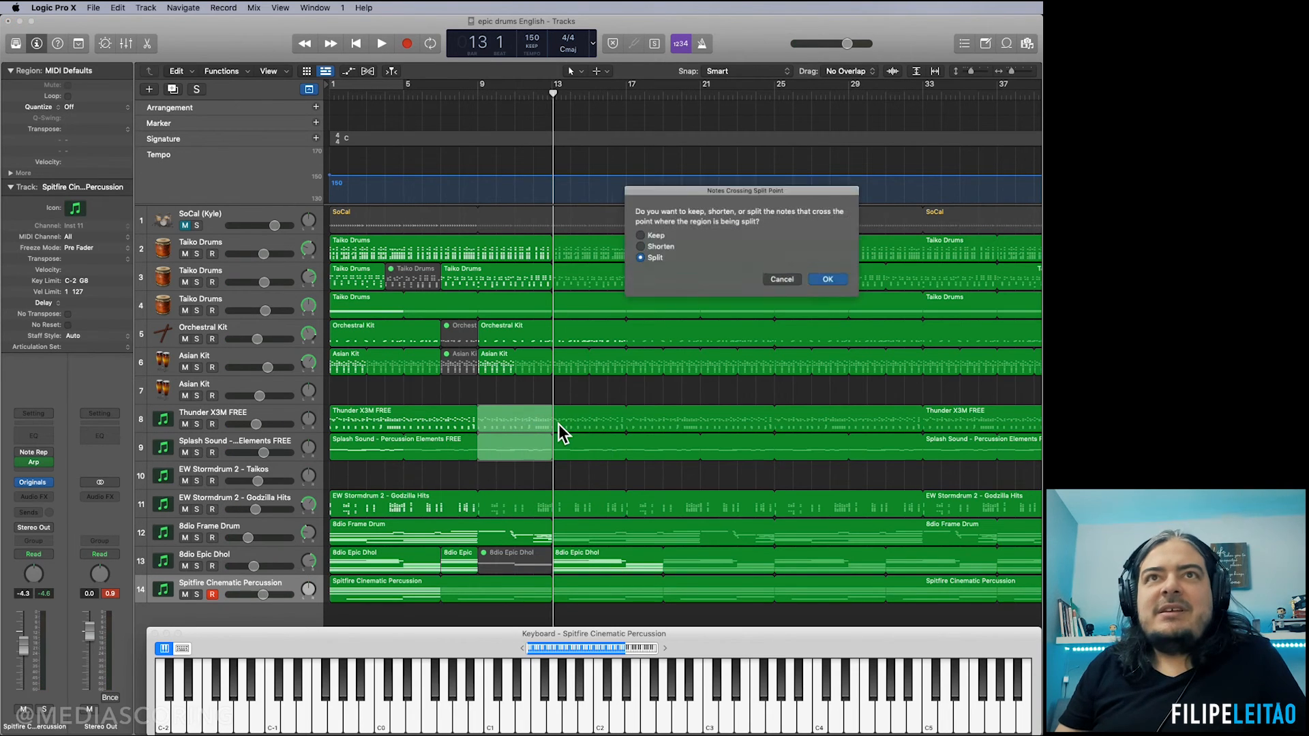
{"action": "left_click", "coordinate": [840, 285]}
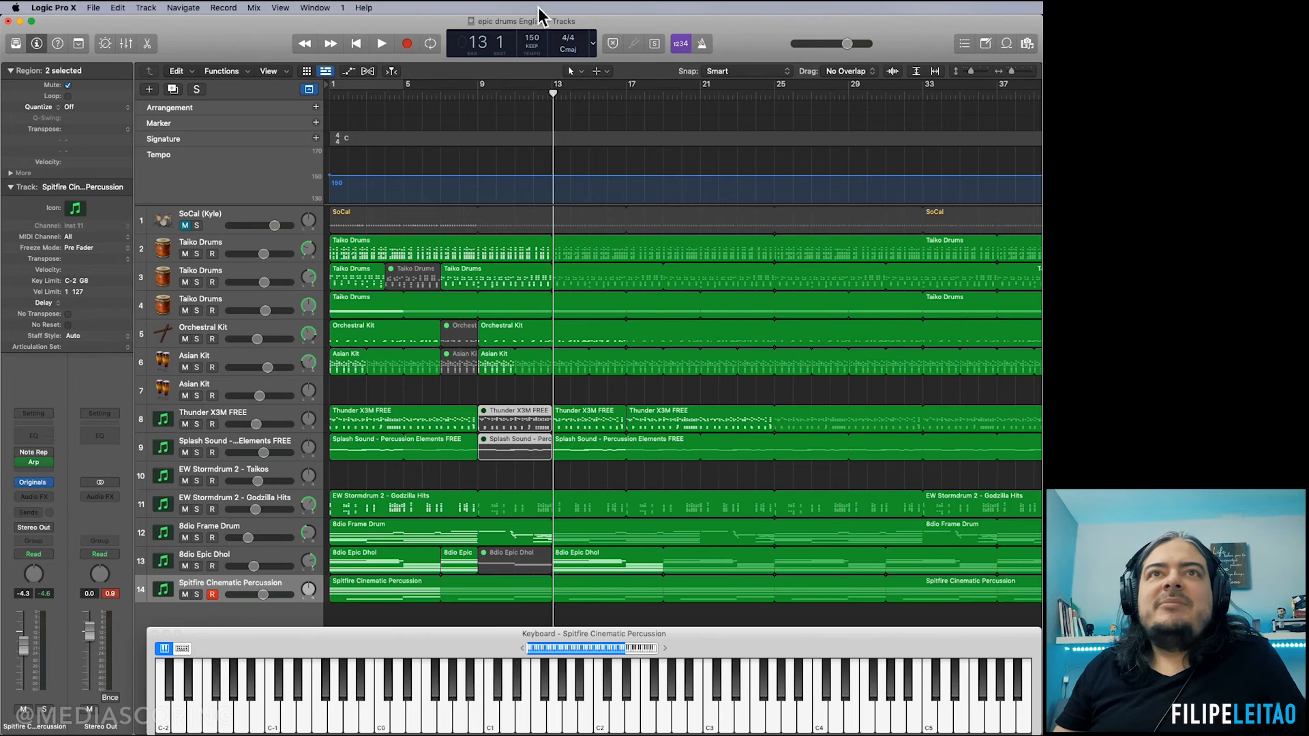
Step: Mute the Asian Kit from bar 9 to bar 13 and play the passage from bar 9
{"action": "left_click", "coordinate": [482, 96]}
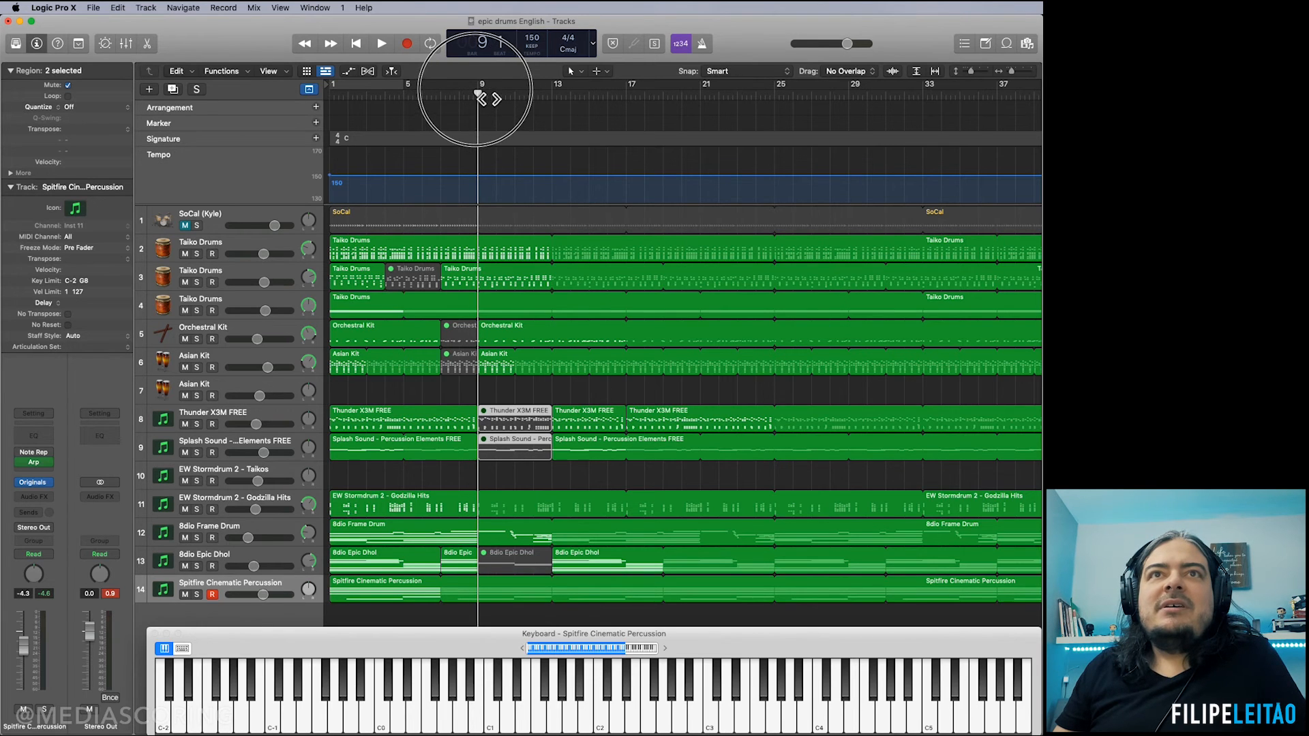
{"action": "left_click_drag", "start_coordinate": [554, 377], "coordinate": [487, 375]}
{"action": "key", "text": "ctrl+m"}
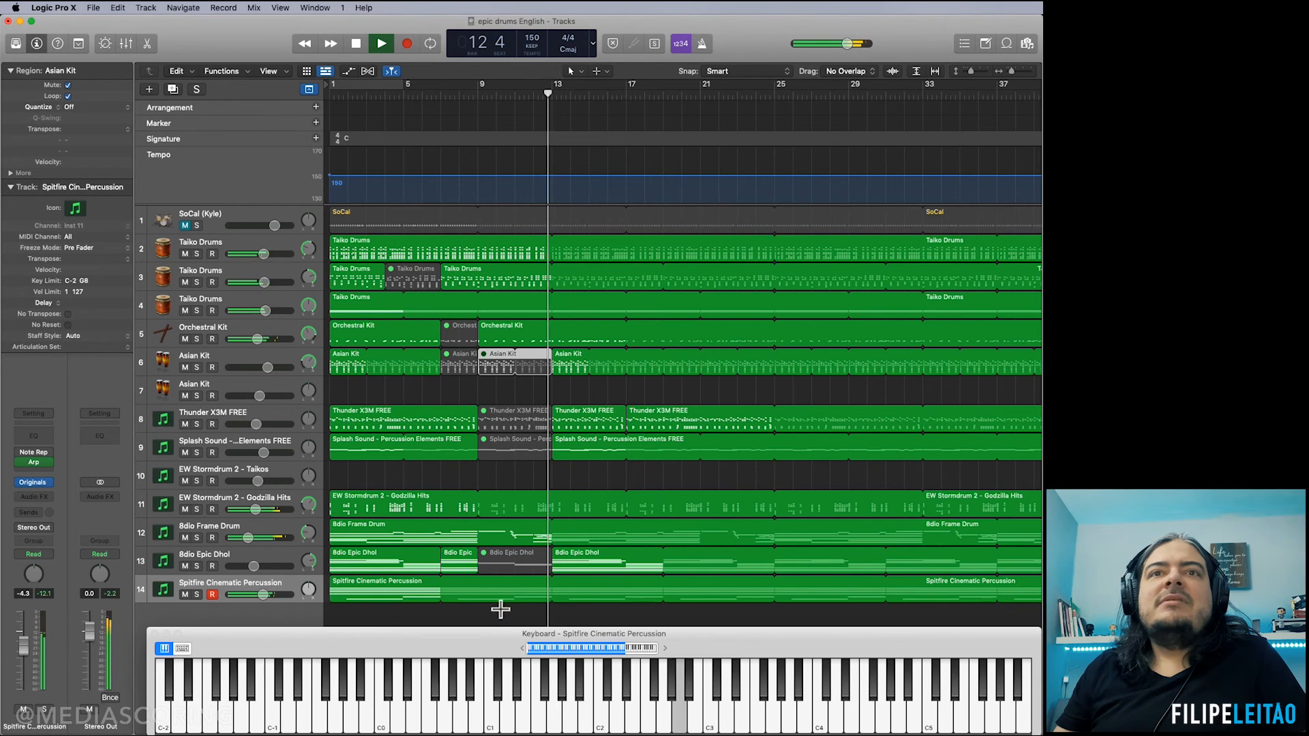
{"action": "key", "text": "space"}
Step: Mute Spitfire Cinematic Percussion from bar 9 to bar 11, splitting the notes that cross the cut points
{"action": "left_click_drag", "start_coordinate": [484, 605], "coordinate": [521, 605]}
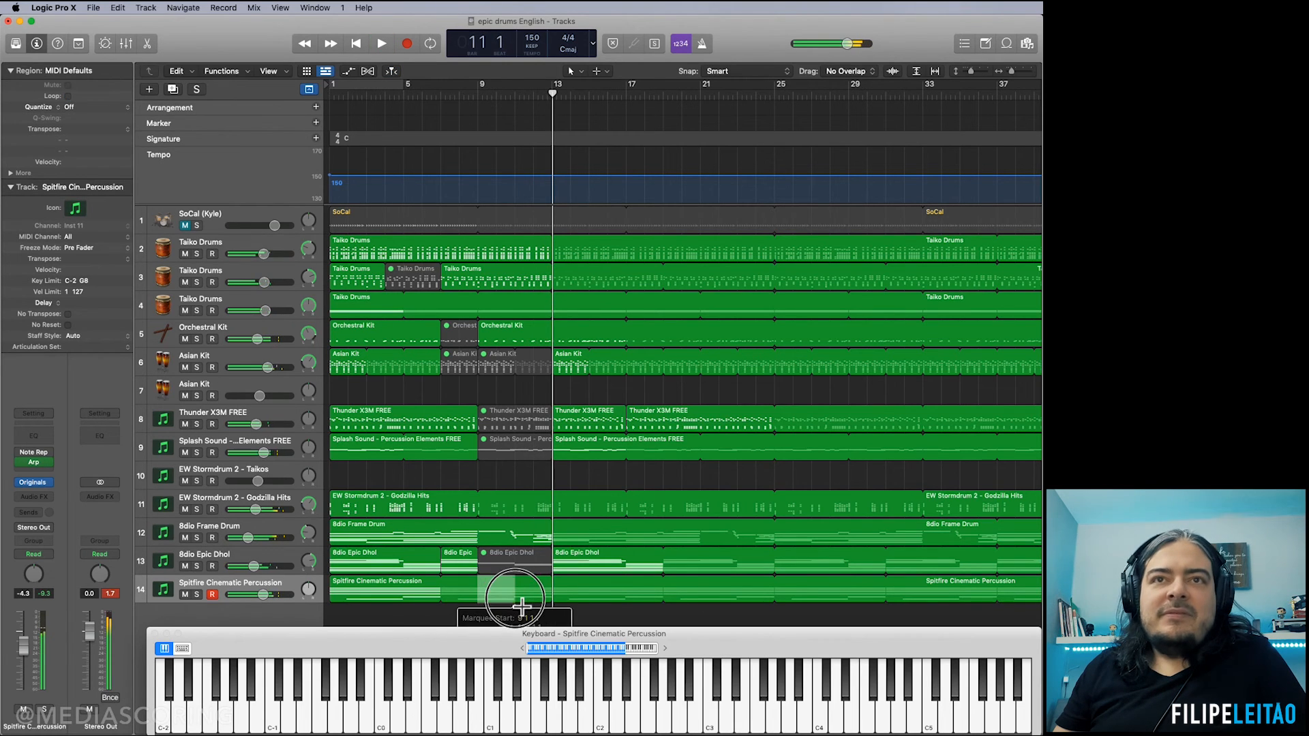
{"action": "left_click", "coordinate": [610, 592]}
{"action": "left_click", "coordinate": [830, 285]}
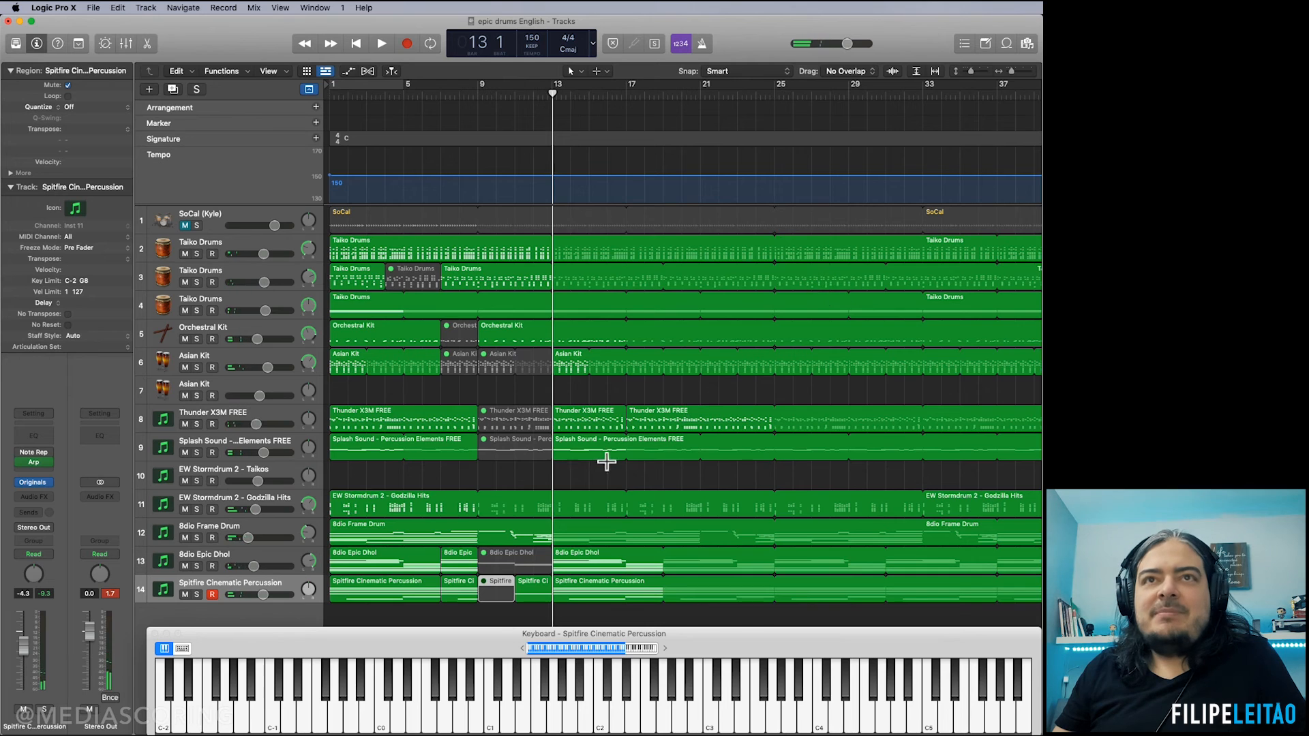
{"action": "scroll", "coordinate": [605, 459], "scroll_direction": "right", "scroll_amount": 2}
{"action": "key", "text": "ctrl+m"}
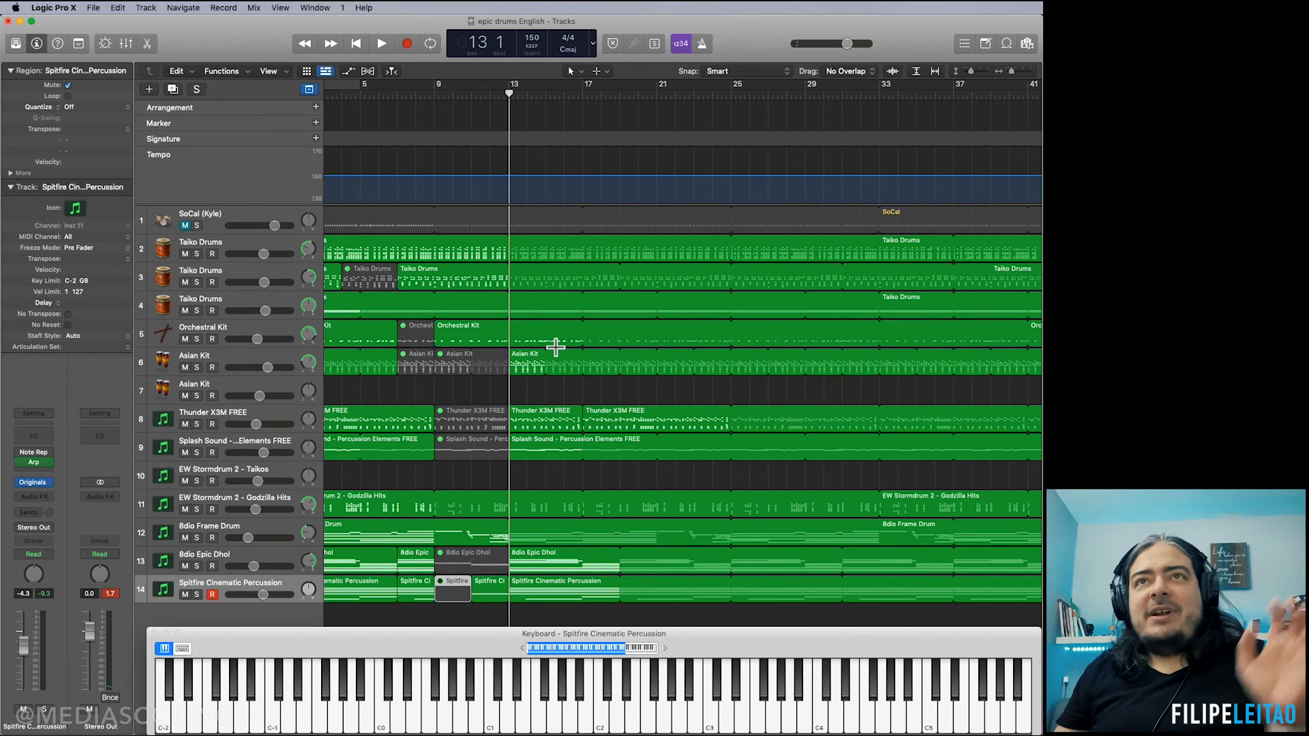
{"action": "scroll", "coordinate": [555, 344], "scroll_direction": "left", "scroll_amount": 2}
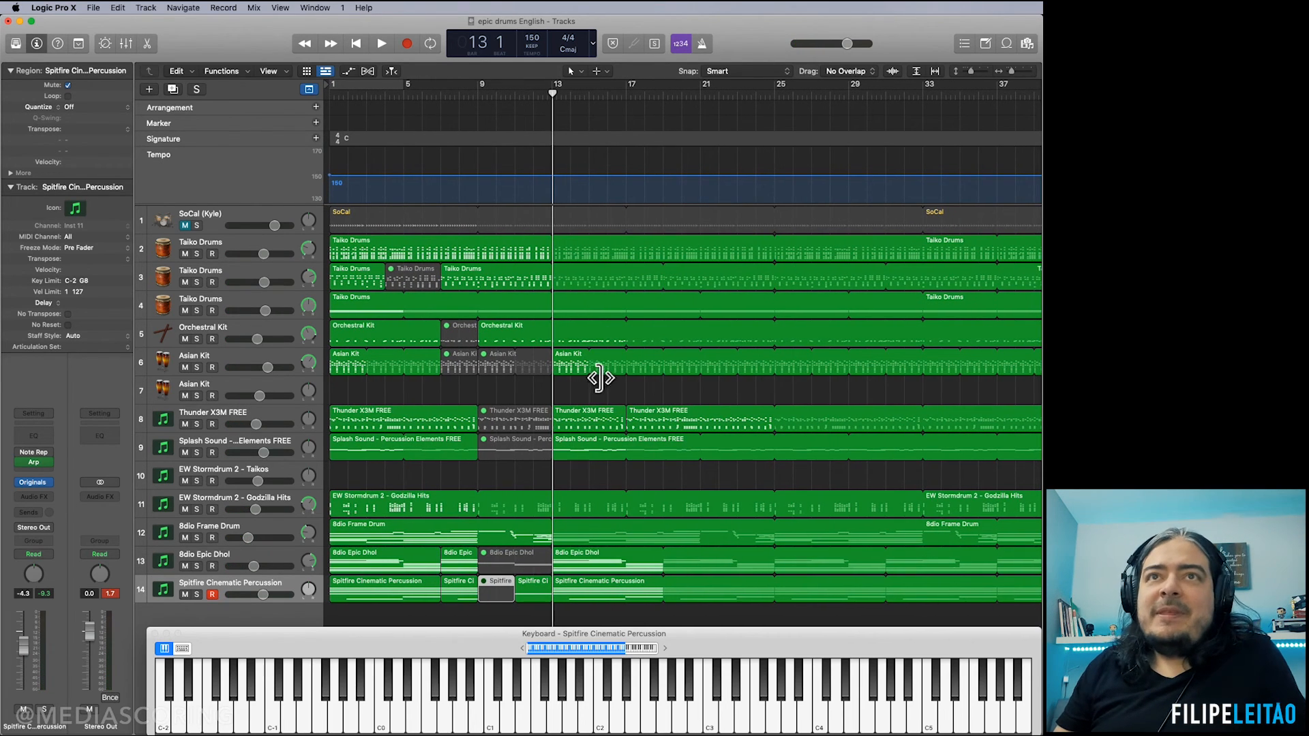
Step: Mute Thunder X3M FREE and the Frame Drum from bar 15 to 17 and Epic Dhol from bar 15 to 19, splitting crossing notes
{"action": "left_click_drag", "start_coordinate": [588, 419], "coordinate": [628, 426]}
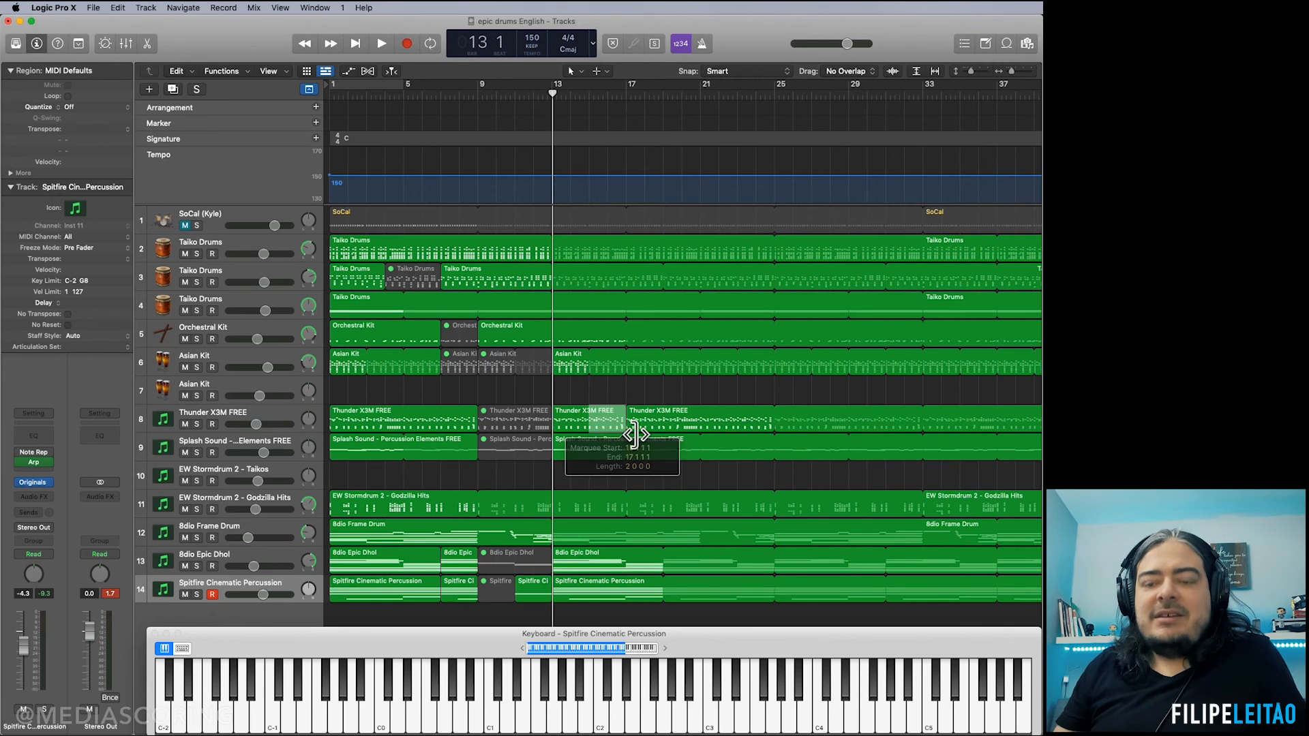
{"action": "left_click_drag", "start_coordinate": [591, 510], "coordinate": [635, 575]}
{"action": "key", "text": "super+t"}
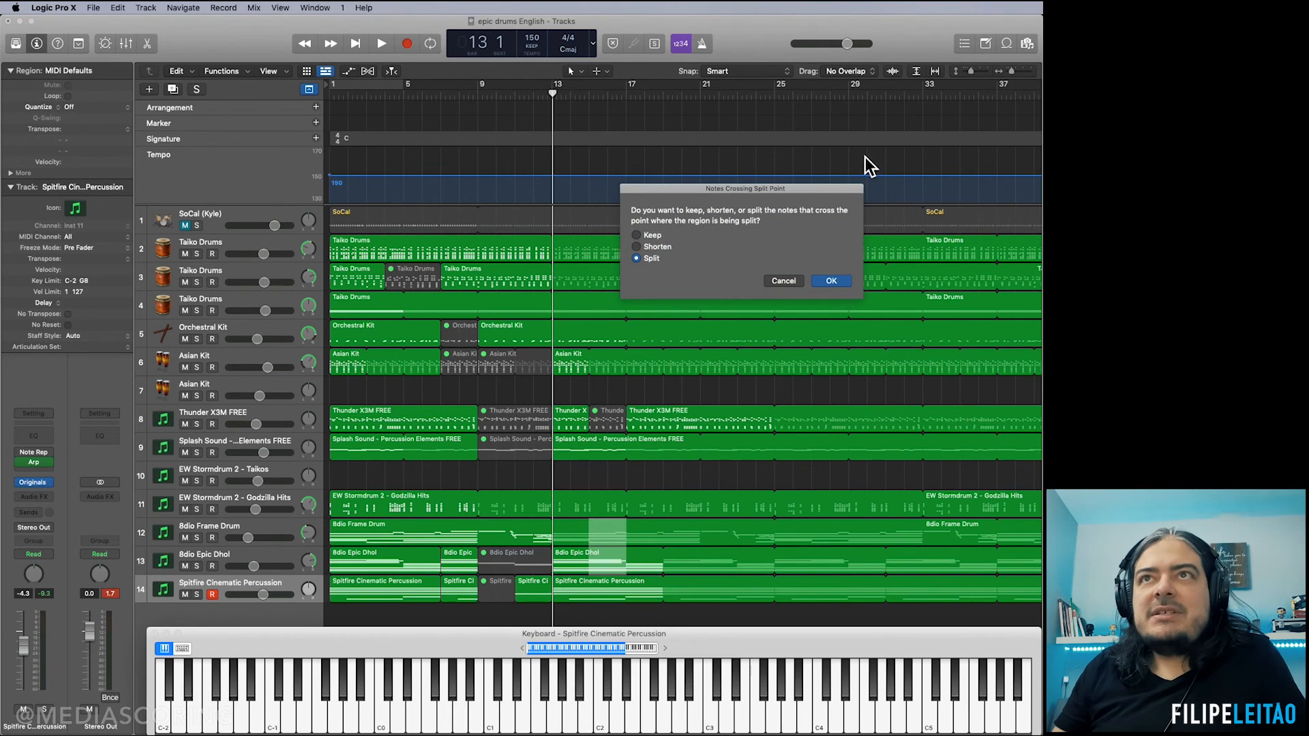
{"action": "left_click", "coordinate": [829, 283]}
{"action": "left_click", "coordinate": [649, 472]}
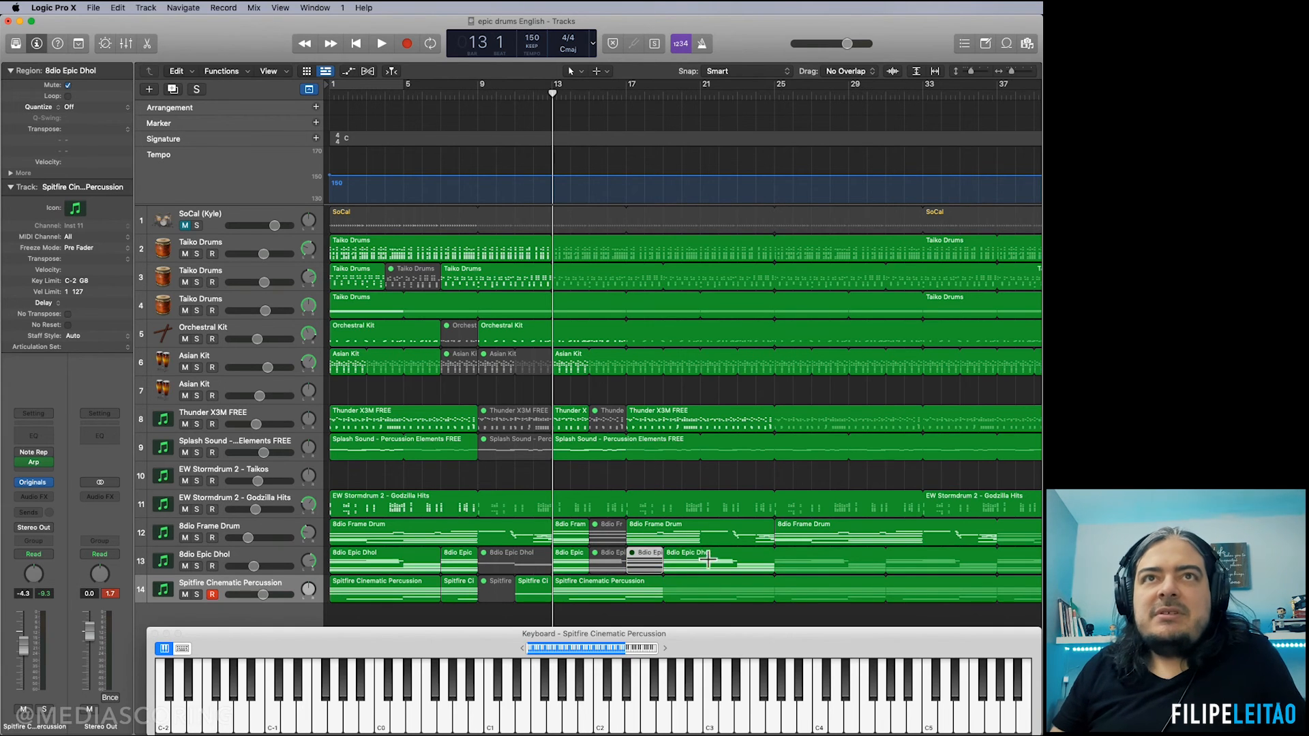
Step: Play the complete drum arrangement from the beginning to about bar 29 to check the muted sections
{"action": "key", "text": "Return"}
{"action": "key", "text": "space"}
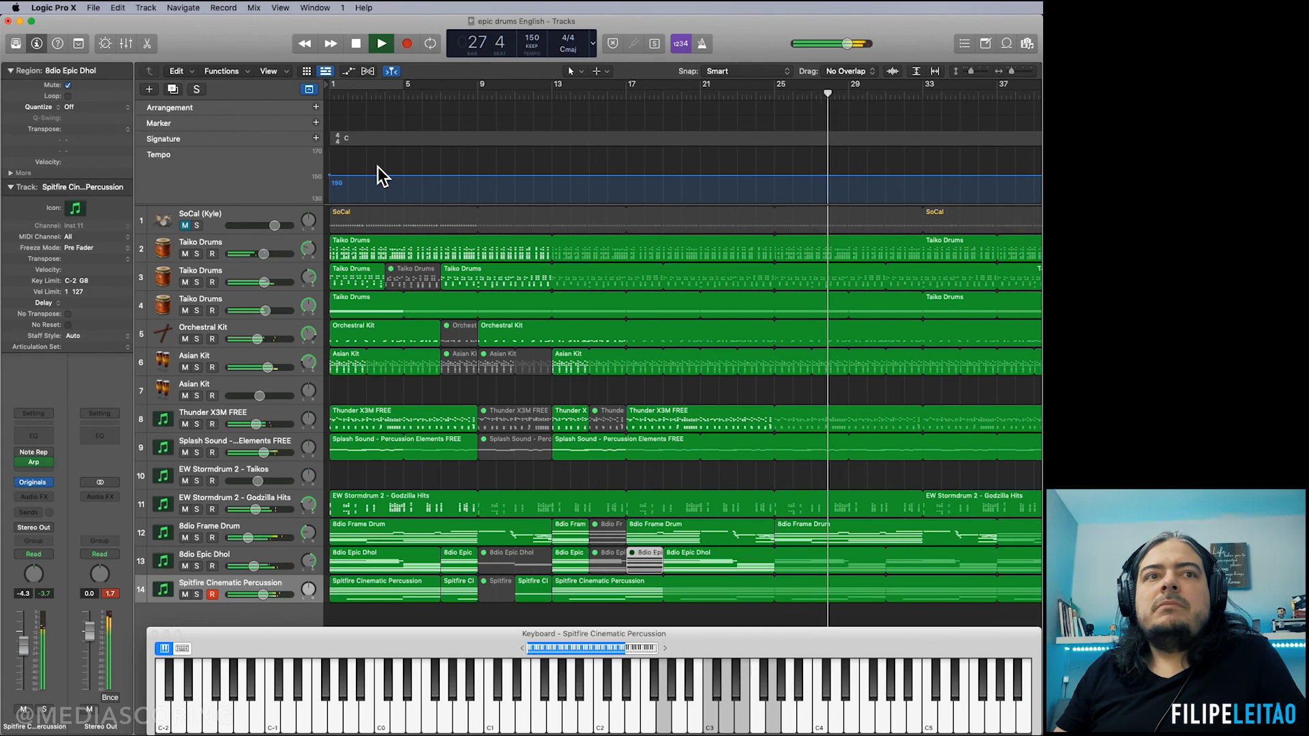
{"action": "key", "text": "space"}
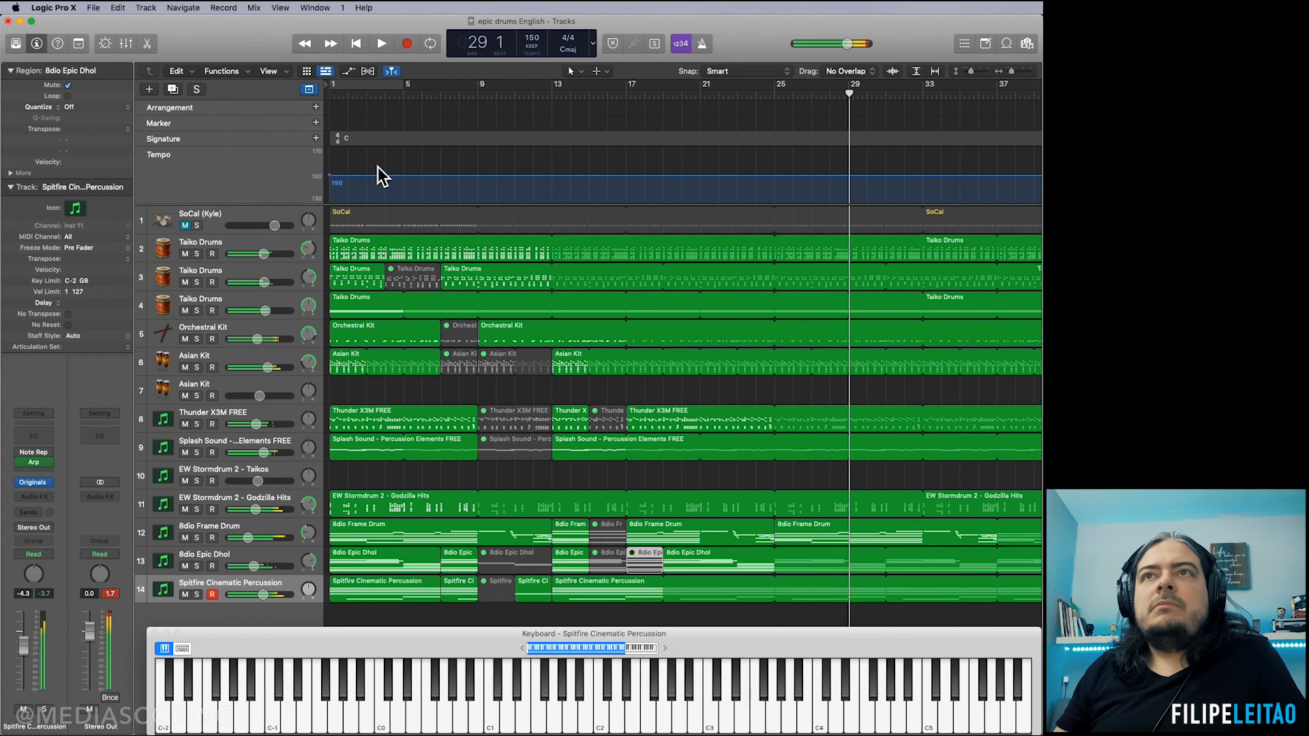